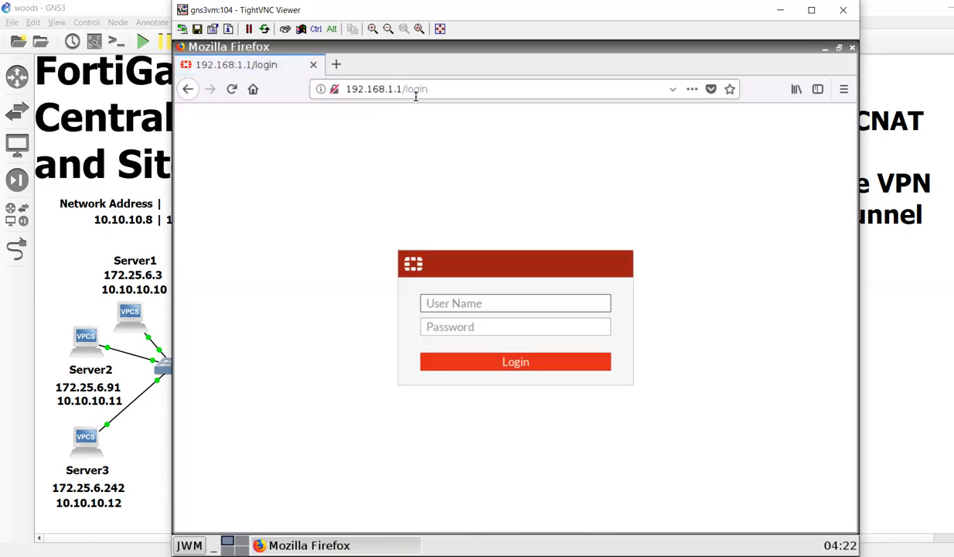
- Sign in to the Remote-Customer FortiGate as admin and launch the IPsec Wizard from the VPN menu
text(admin)
key(Tab)
text(fortinet1)
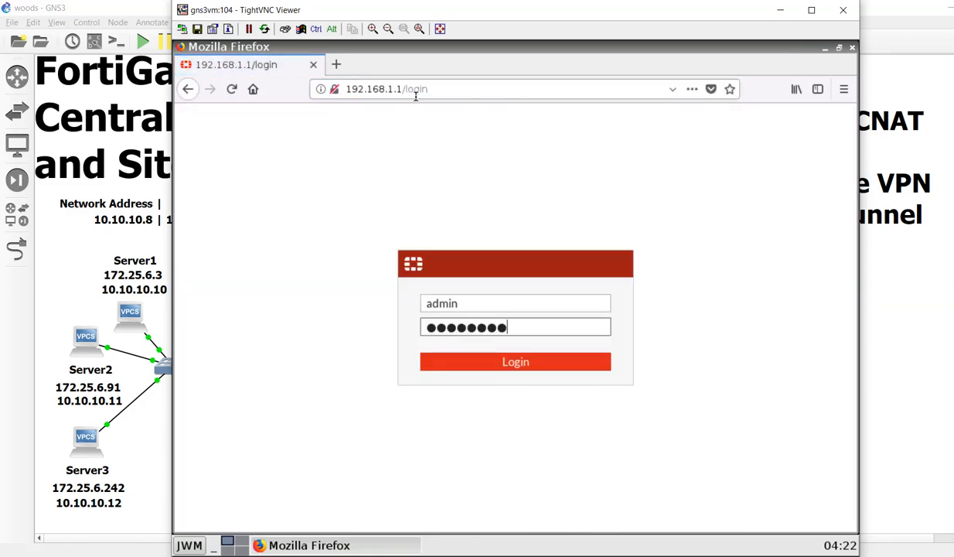
key(Return)
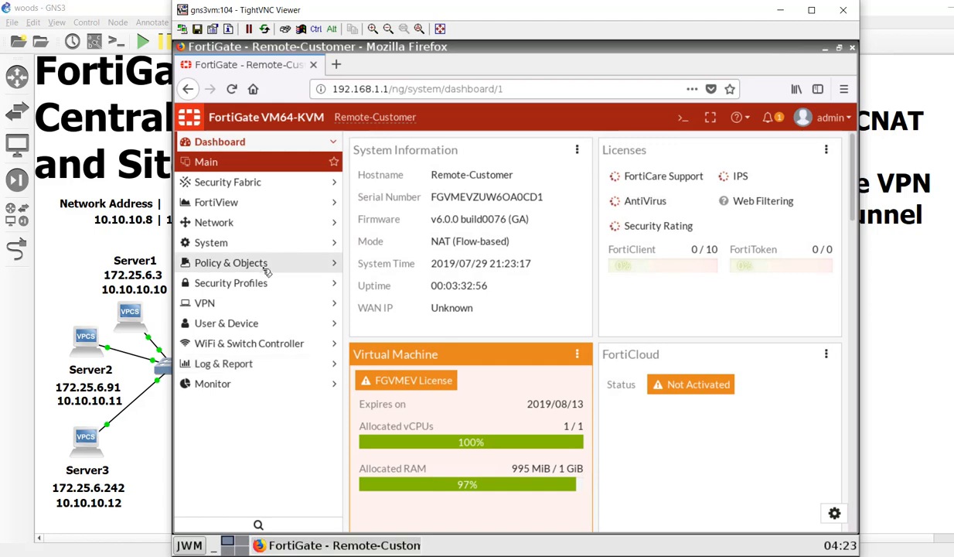
click(241, 302)
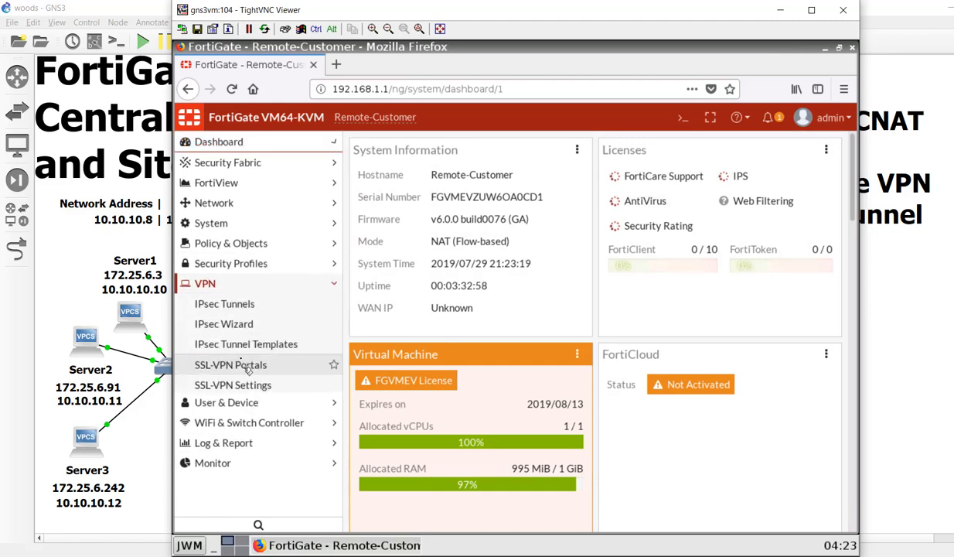
click(247, 323)
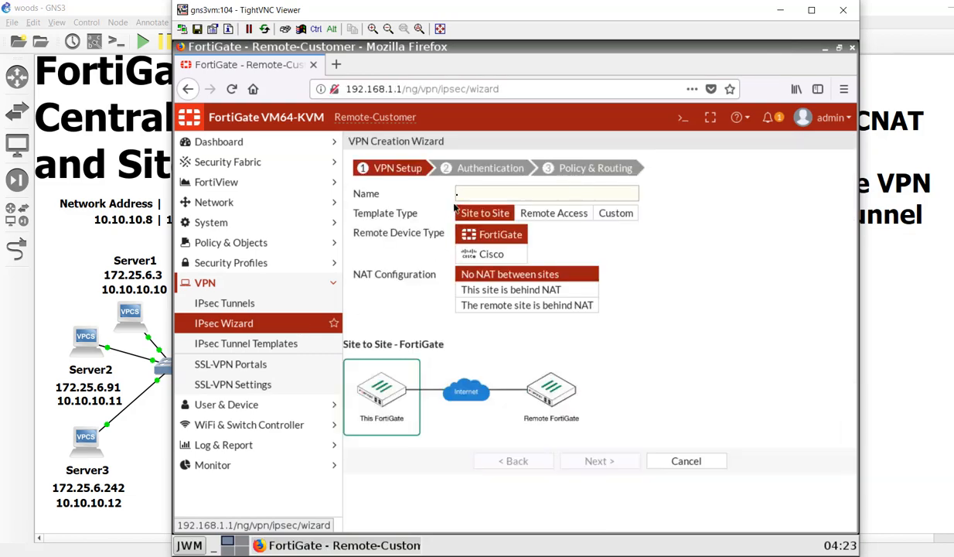
- Name the site-to-site VPN ToHQ and continue to authentication
click(467, 194)
text(ToHQ)
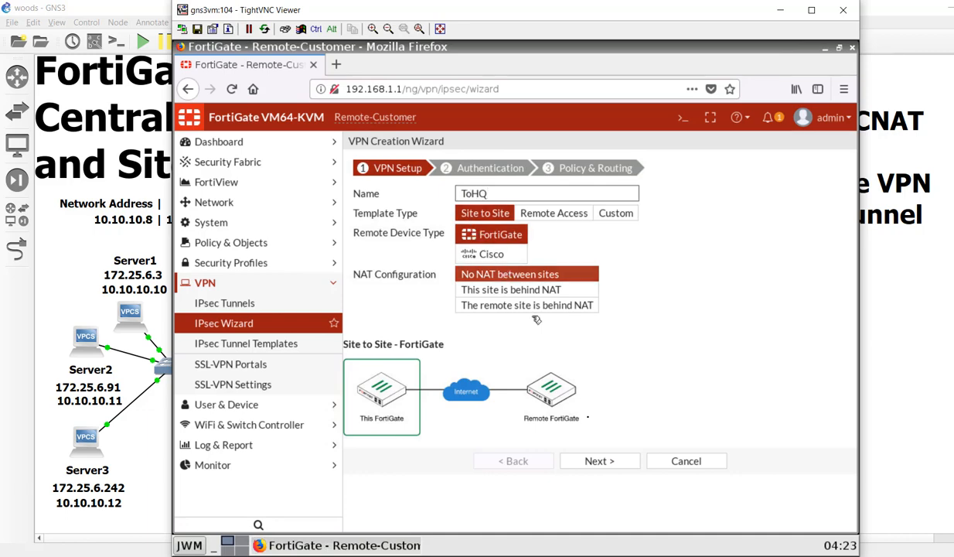
click(603, 462)
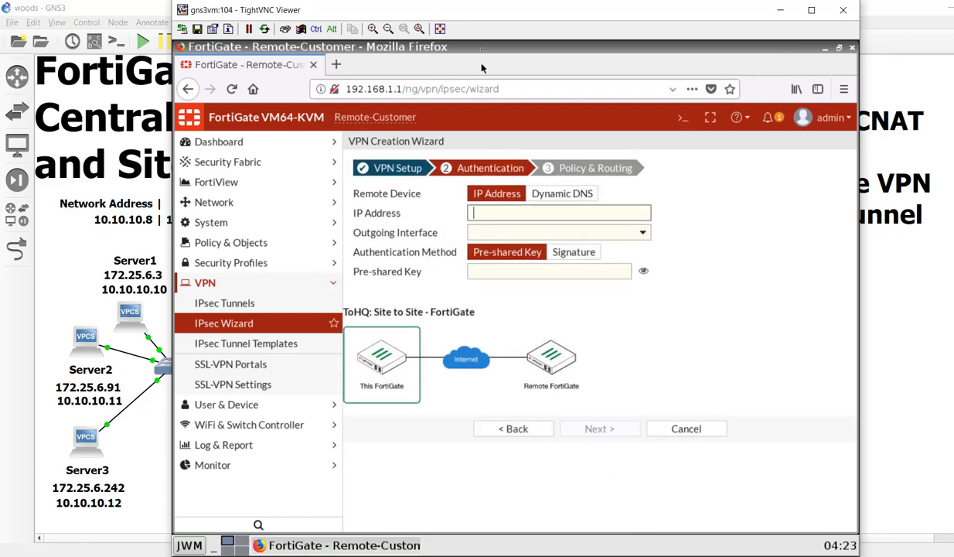
- Set remote gateway 10.200.1.1, enter and verify the pre-shared key, and continue to Policy & Routing
drag(496, 18, 519, 17)
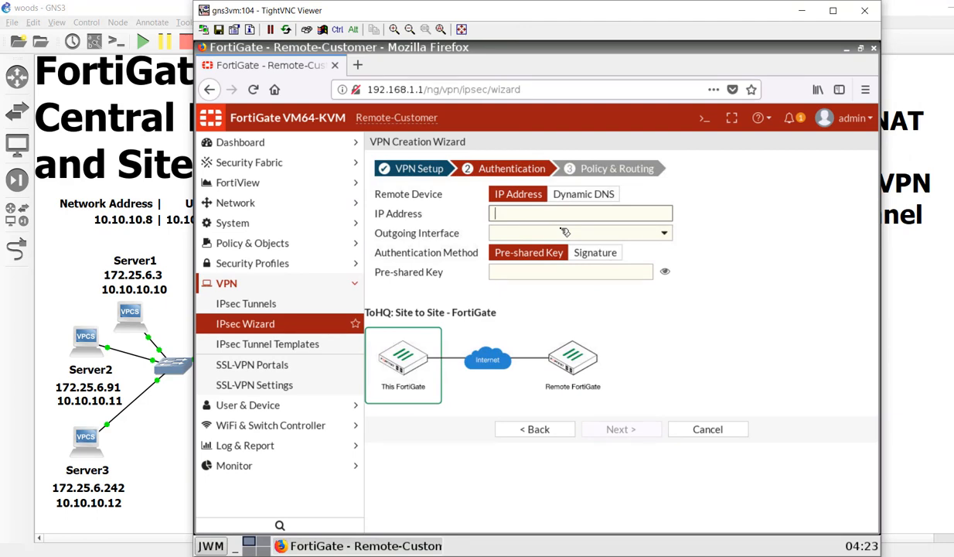
text(10.200.1.1)
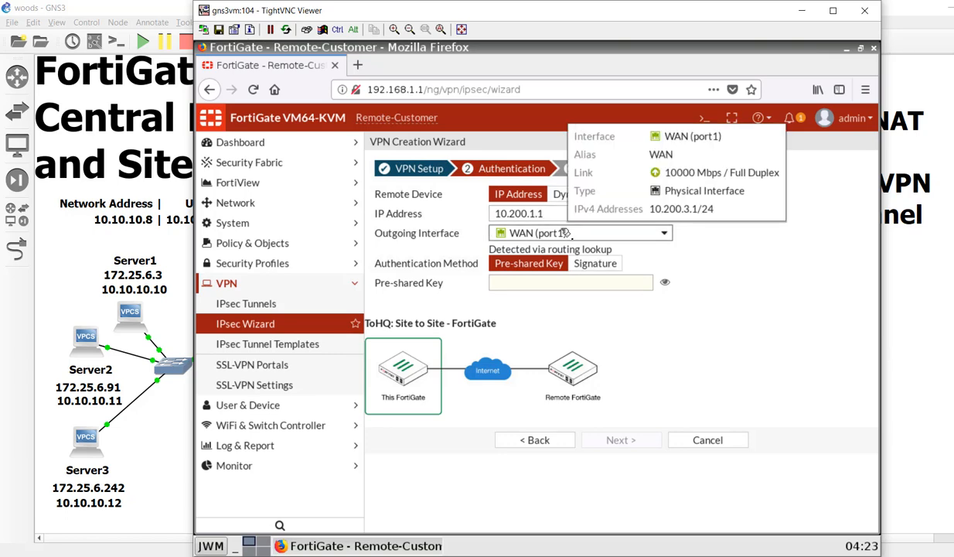
click(593, 285)
text(fortinet)
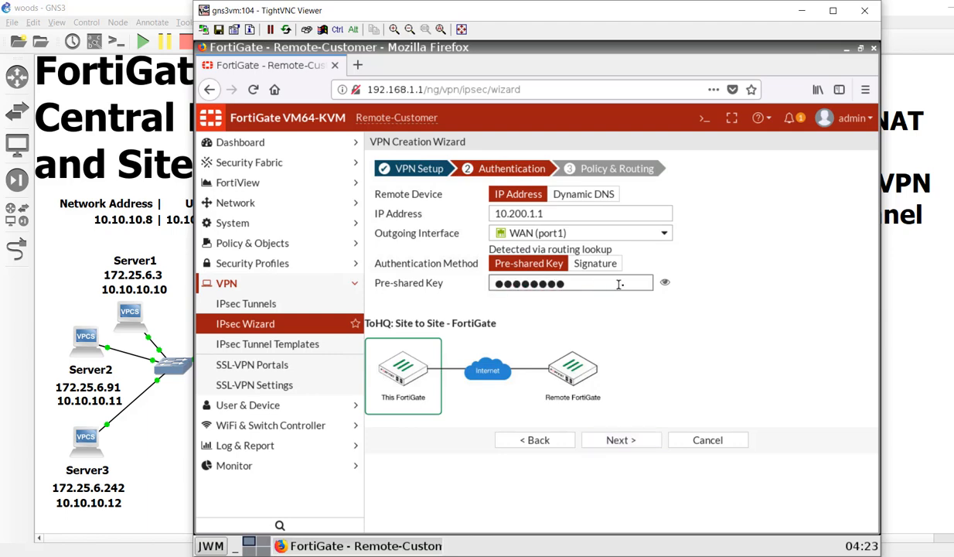
click(665, 283)
click(665, 283)
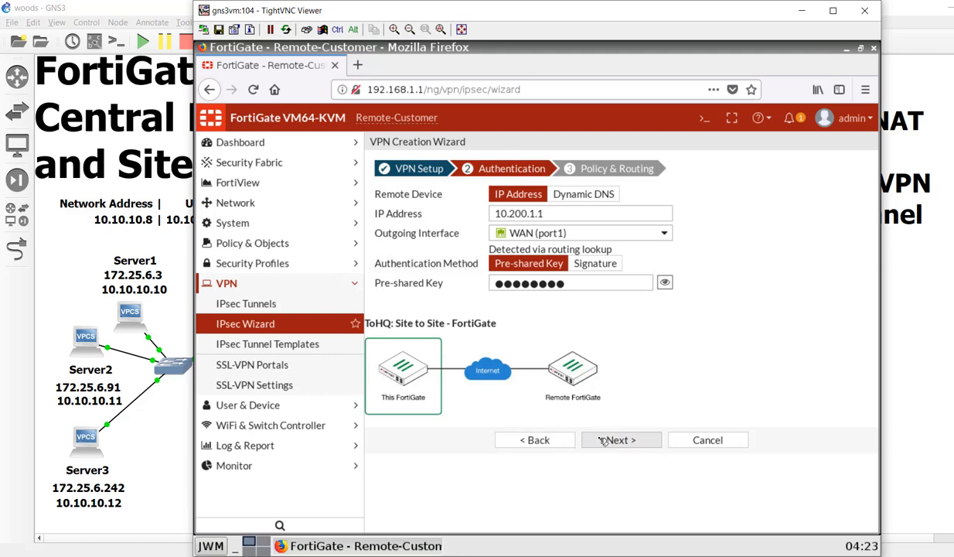
click(599, 439)
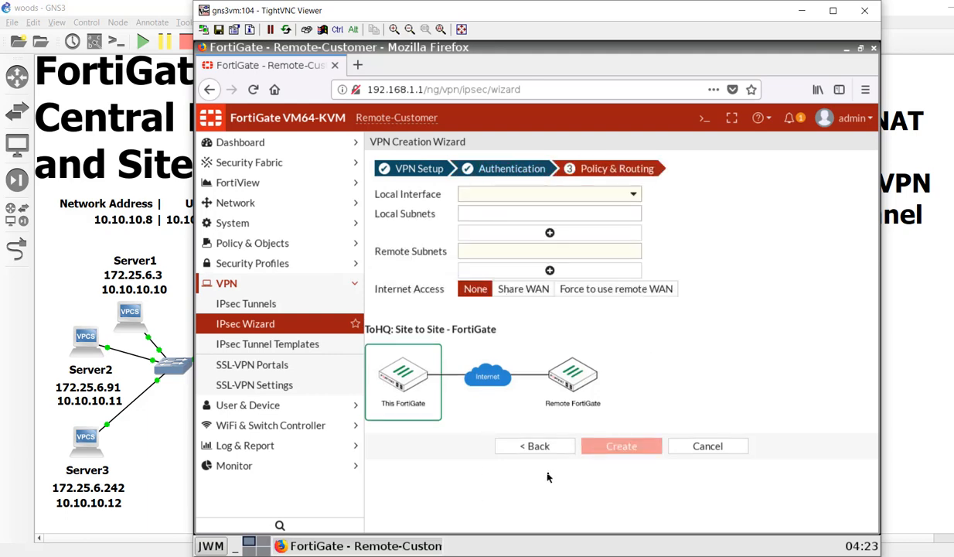
- Create the VPN with local interface LAN (port2) and remote subnet 10.10.10.8/29, then close the viewer
click(484, 194)
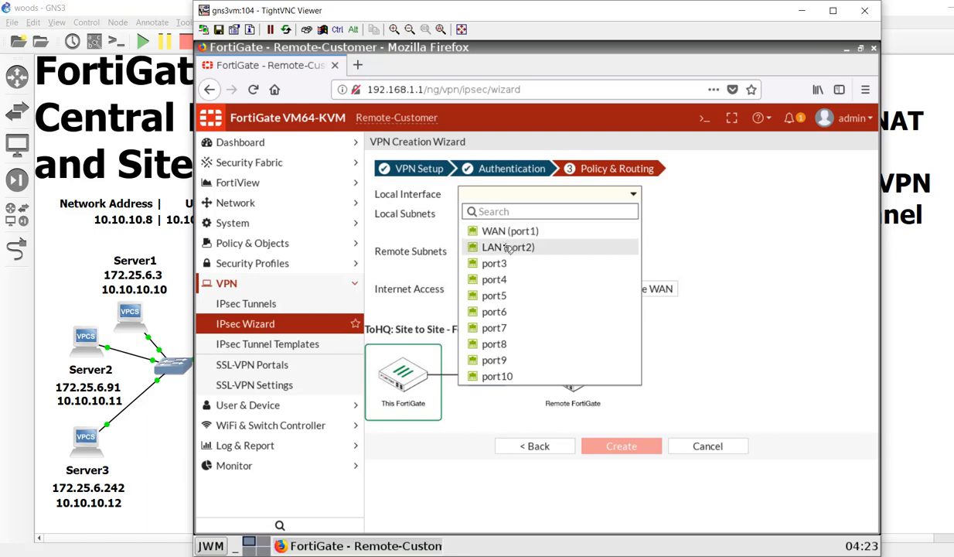
click(498, 247)
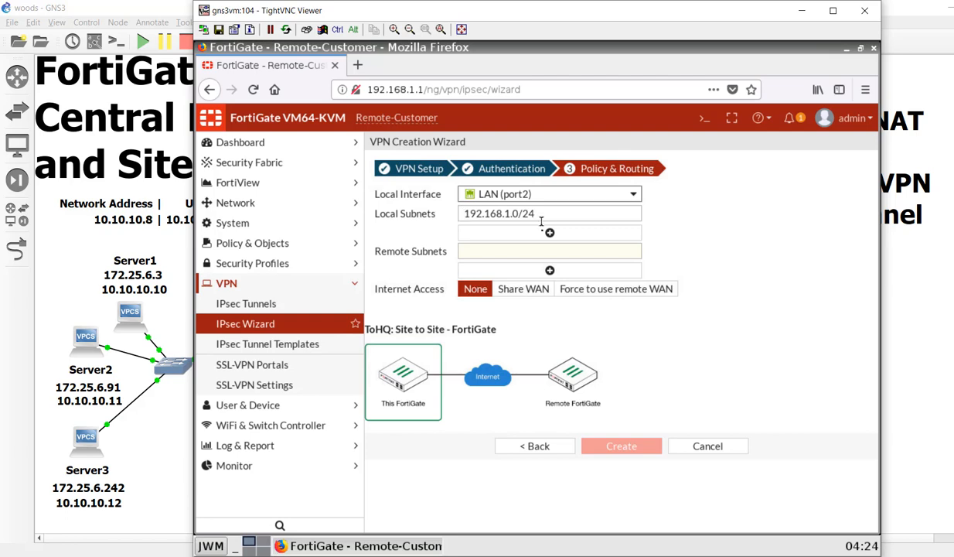
click(535, 251)
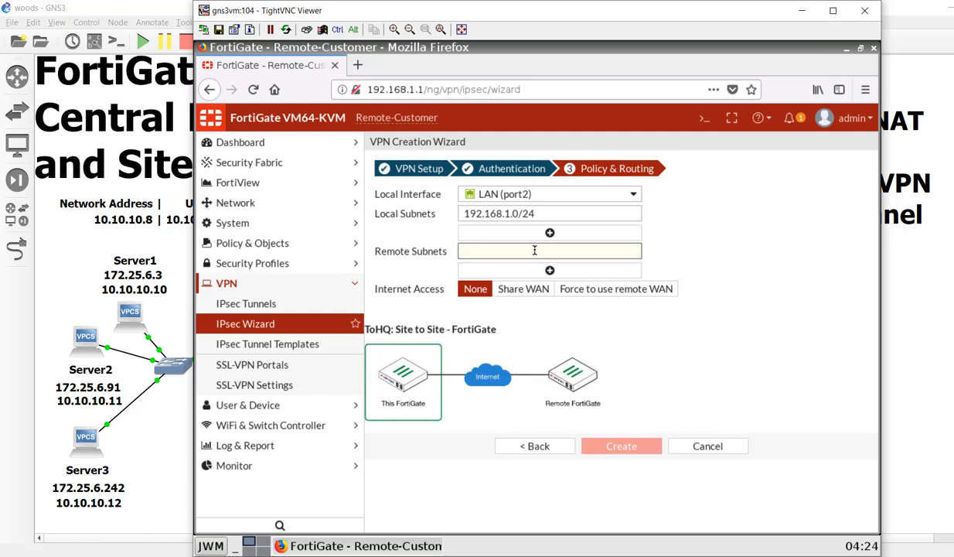
text(10.10.10.8/)
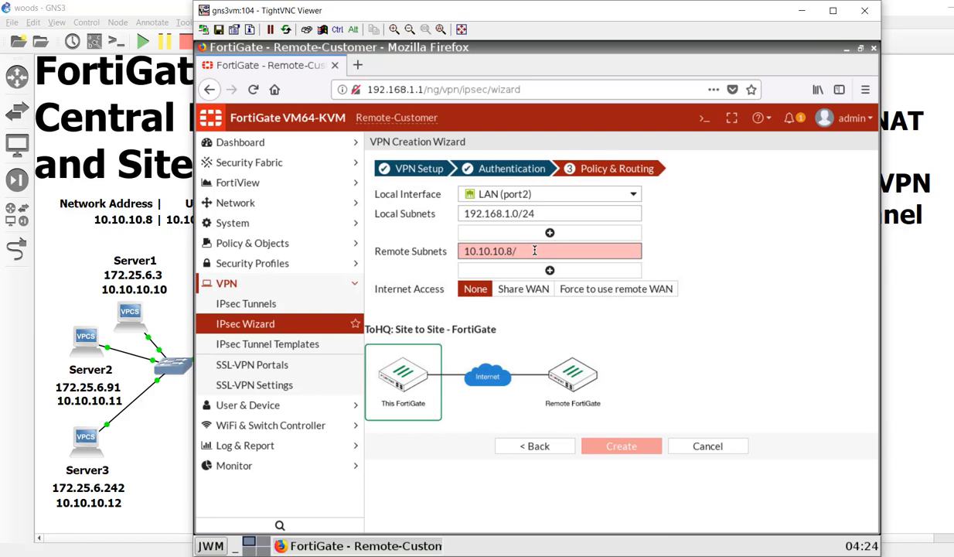
text(29)
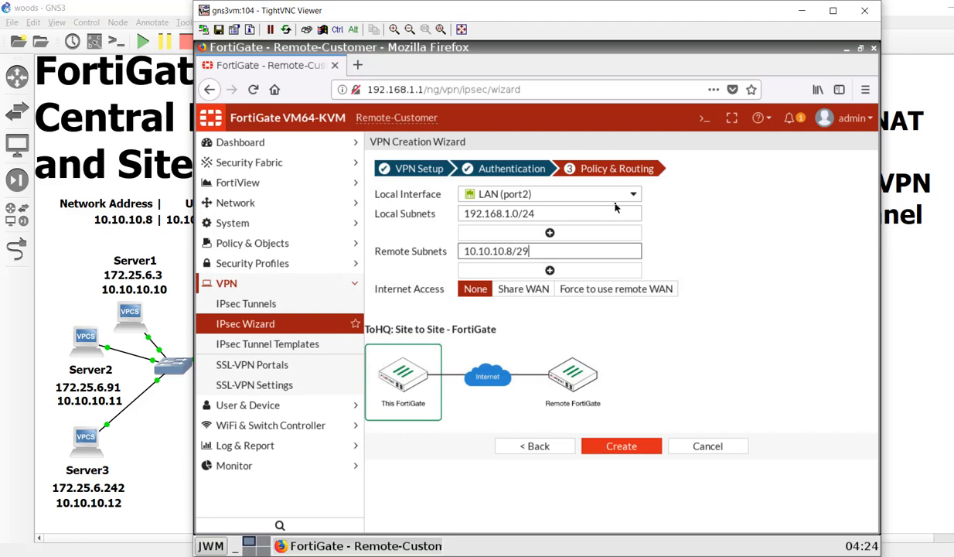
click(631, 455)
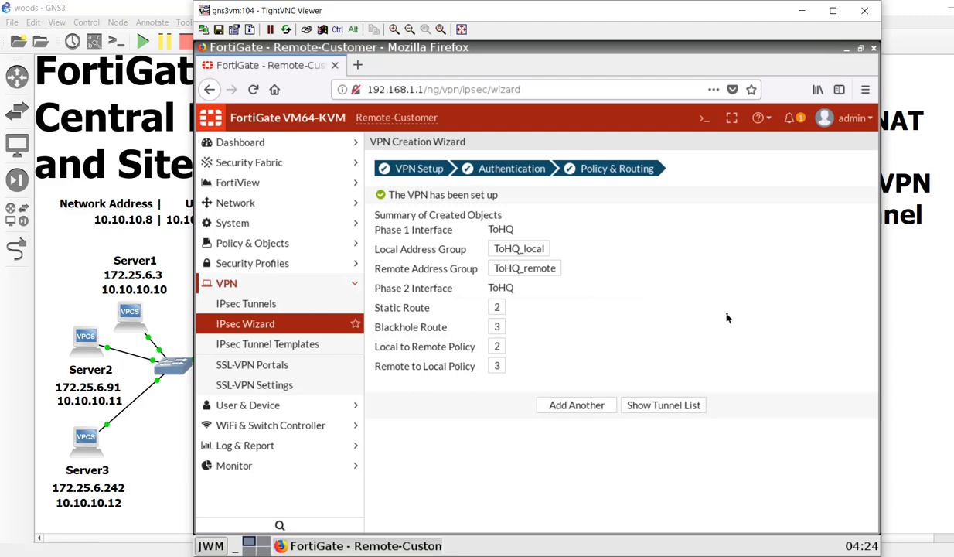
click(864, 13)
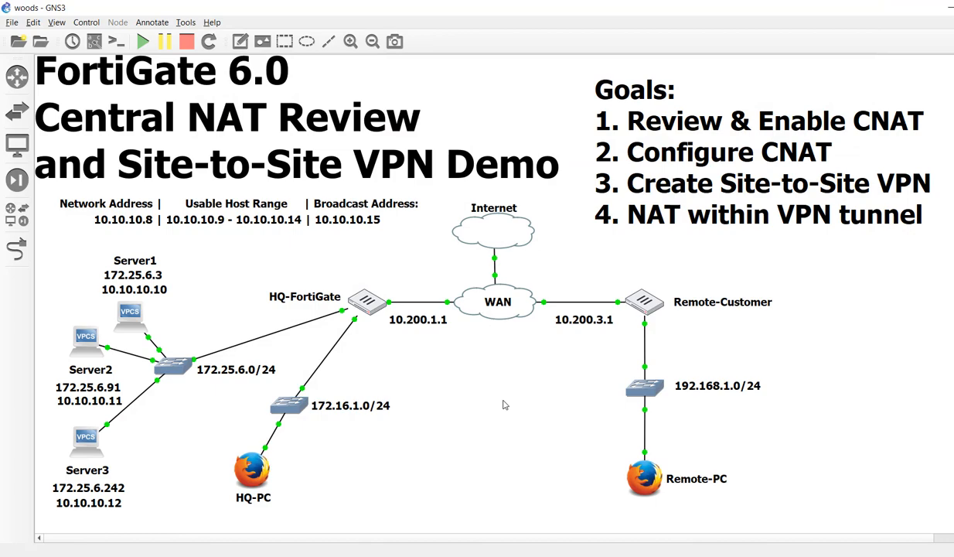
- On HQ-PC's desktop, launch Firefox and load the FortiGate page at 172.16.1.1
click(248, 461)
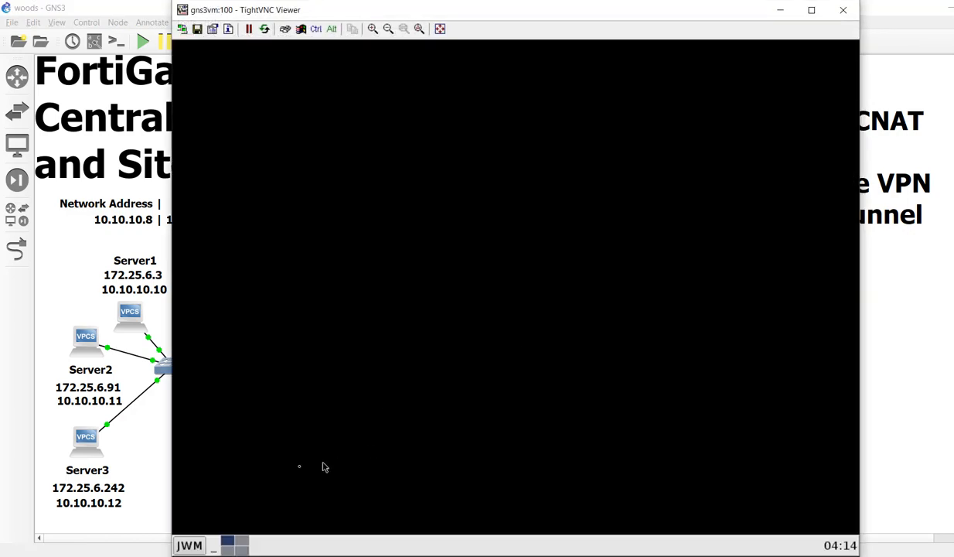
click(234, 480)
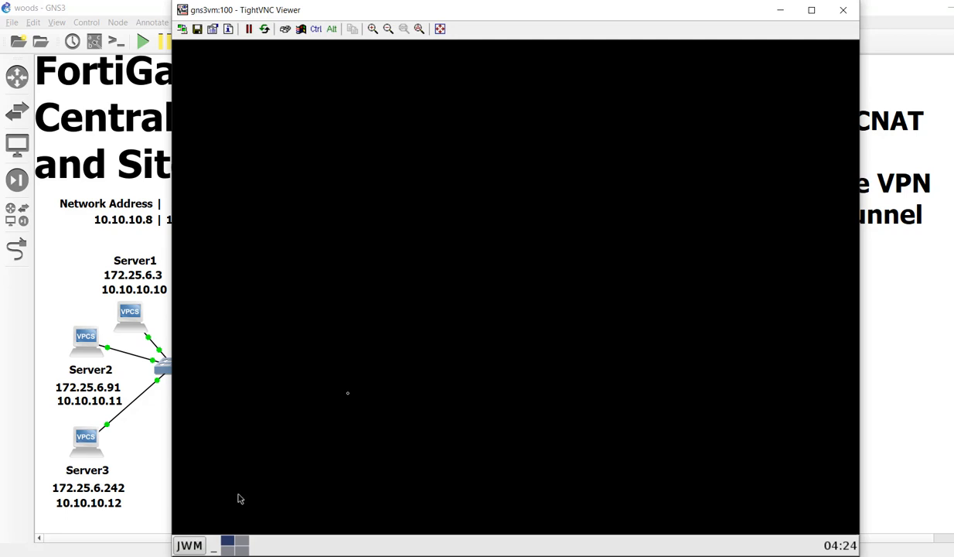
click(192, 545)
mouse_move(224, 478)
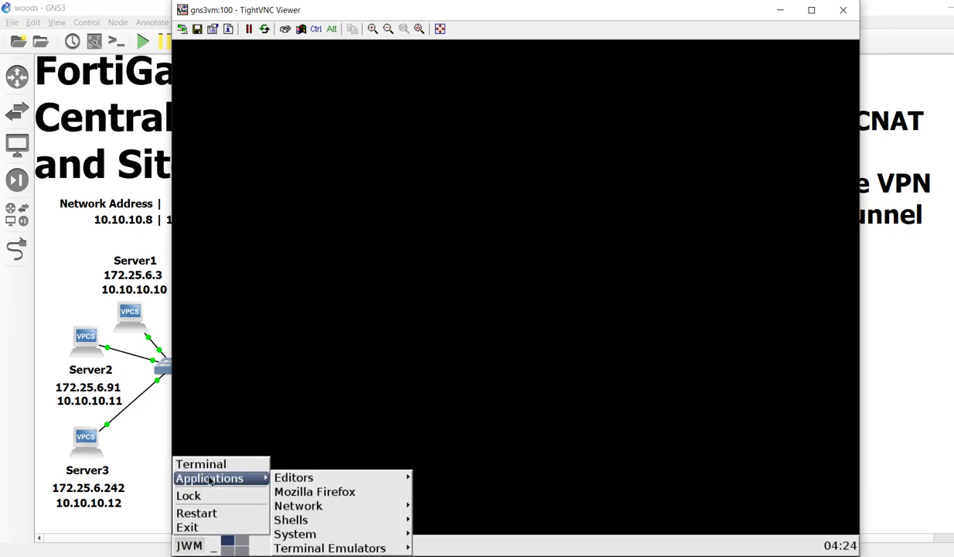
click(289, 493)
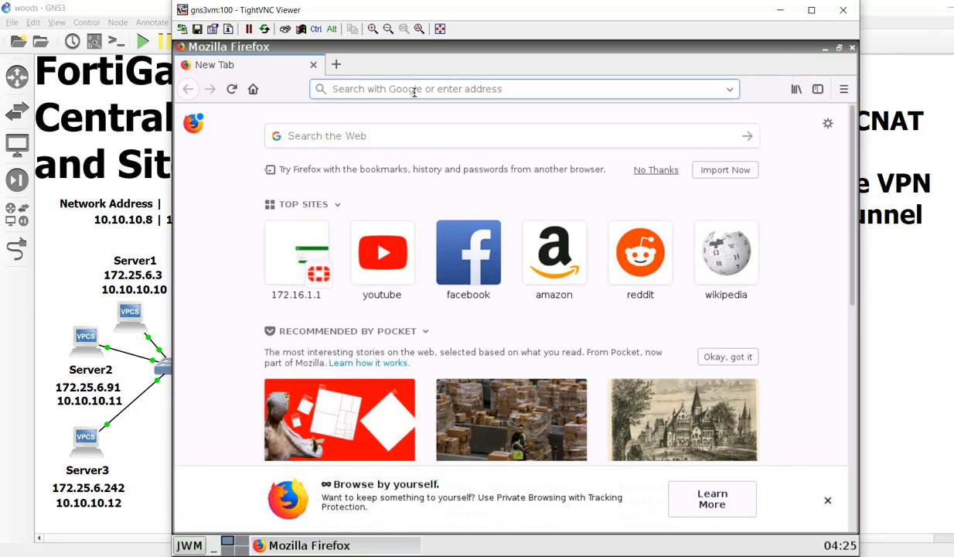
click(296, 260)
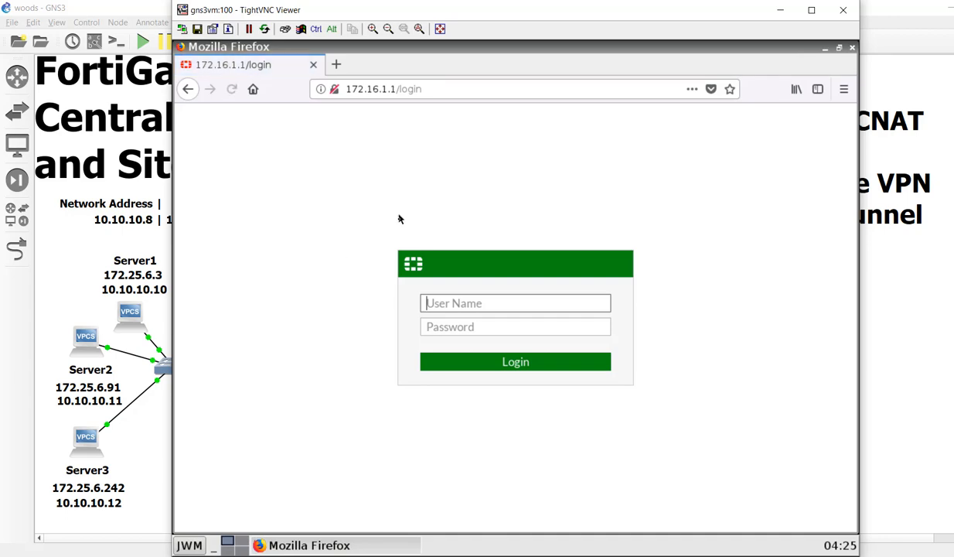
- Sign in to HQ-FortiGate as admin and view the empty VPN > IPsec Tunnels list
text(admin)
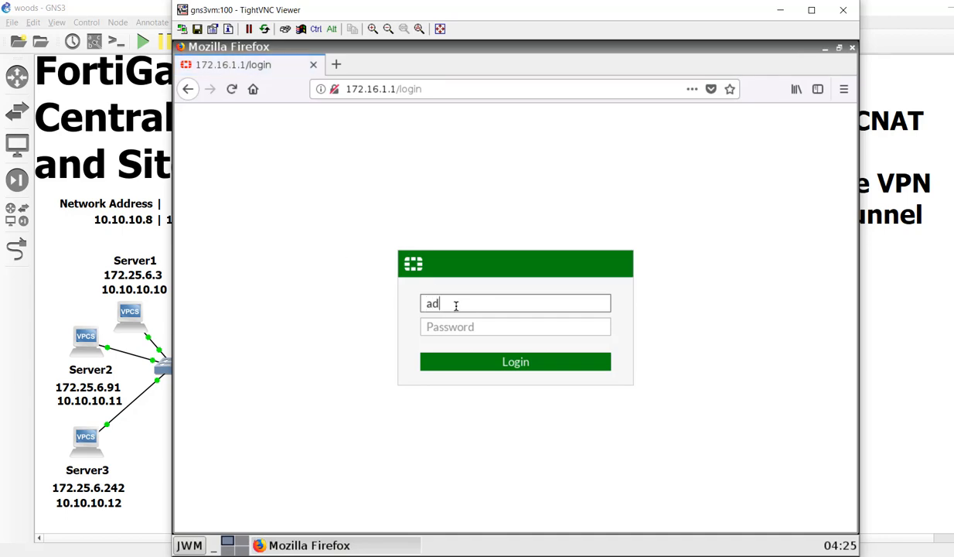
key(Tab)
text(fortinet)
key(Return)
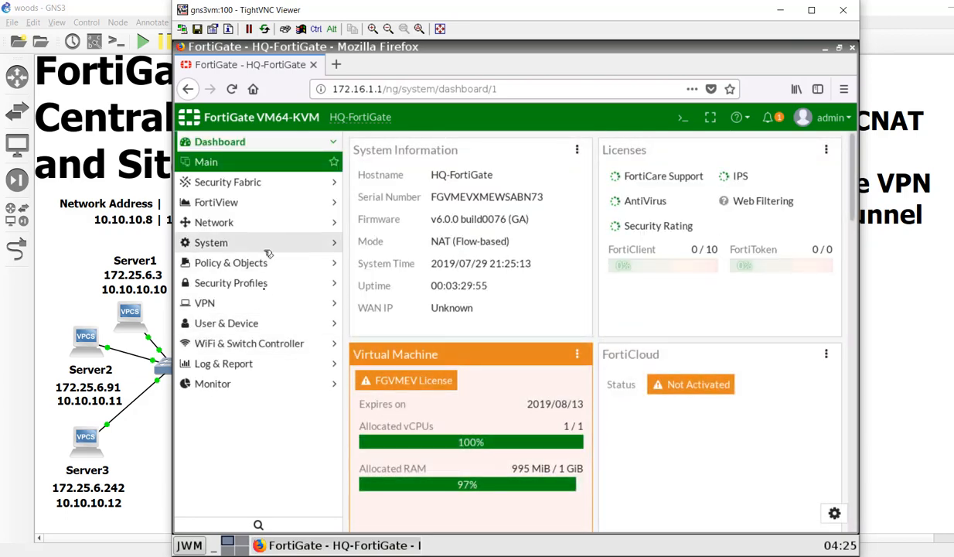
click(241, 303)
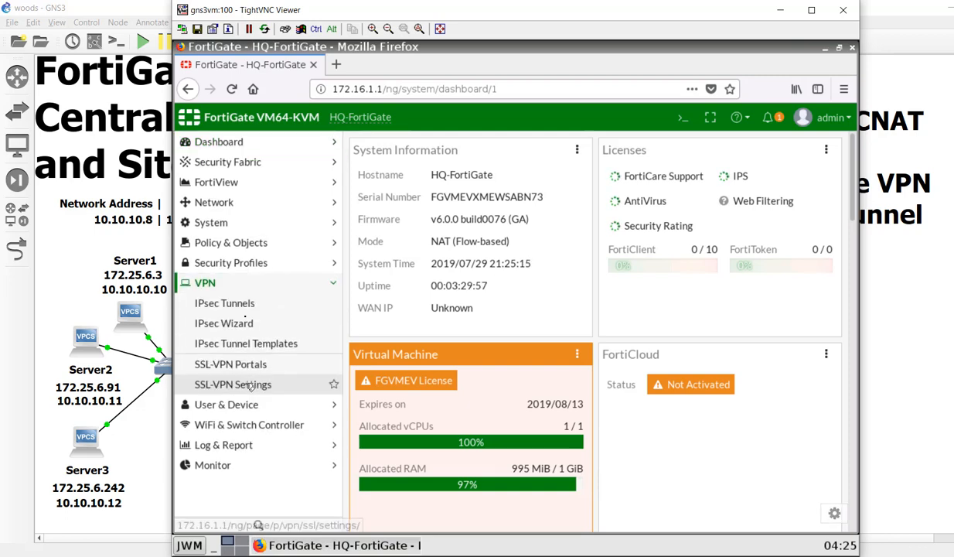
click(247, 304)
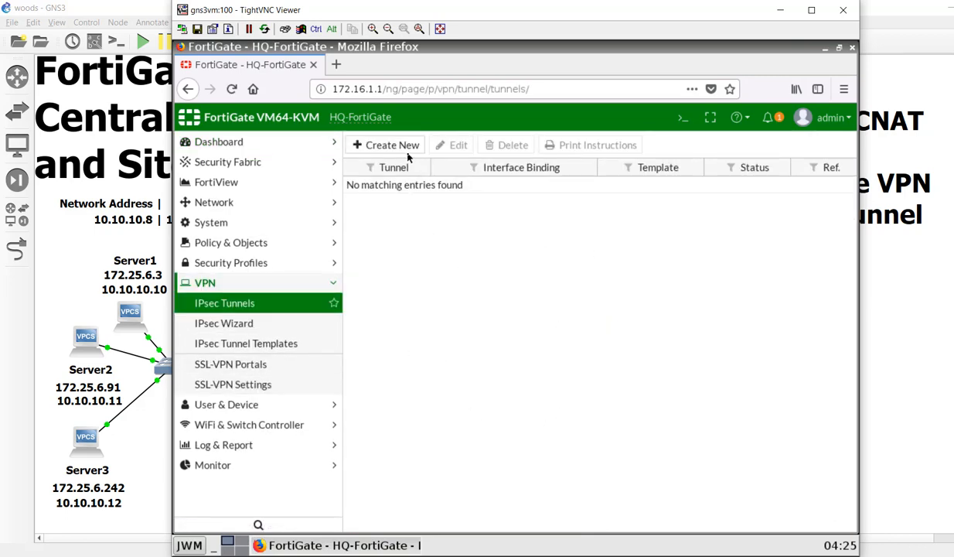
- Start a new Custom-template IPsec tunnel named T0Customer and proceed to its settings
click(398, 146)
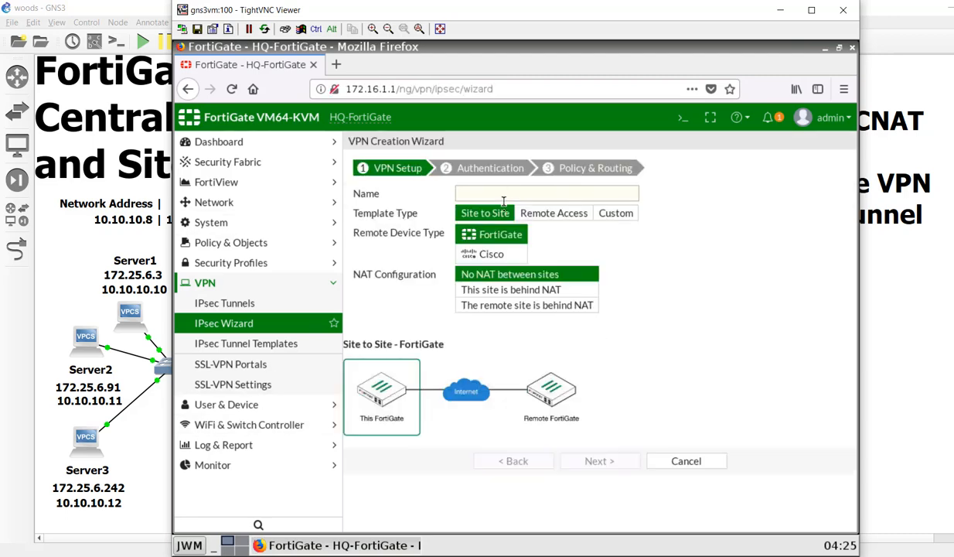
click(616, 213)
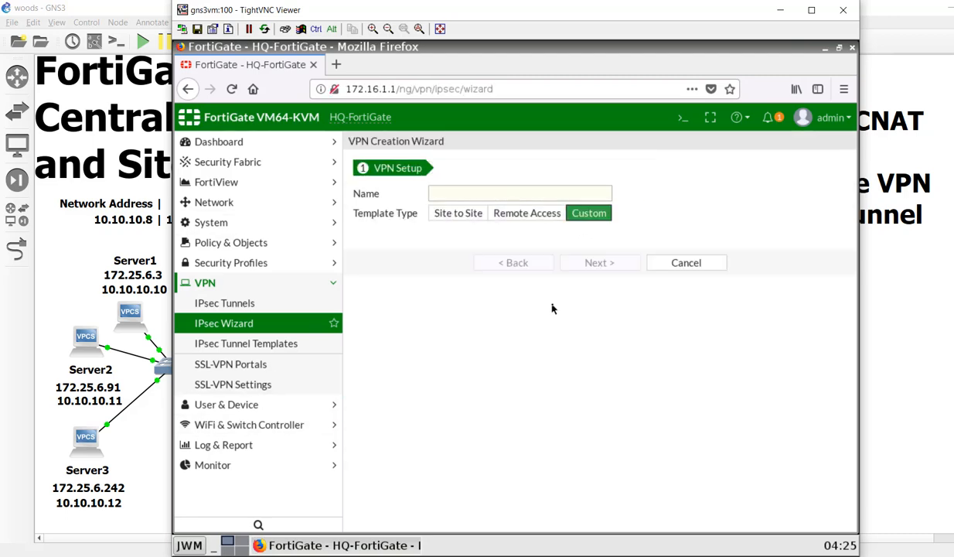
click(497, 195)
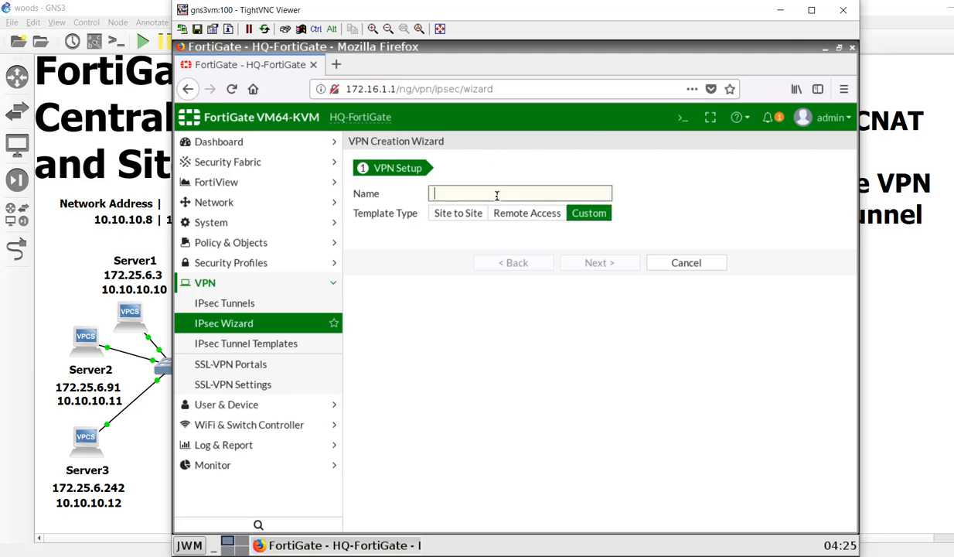
text(TOCustom)
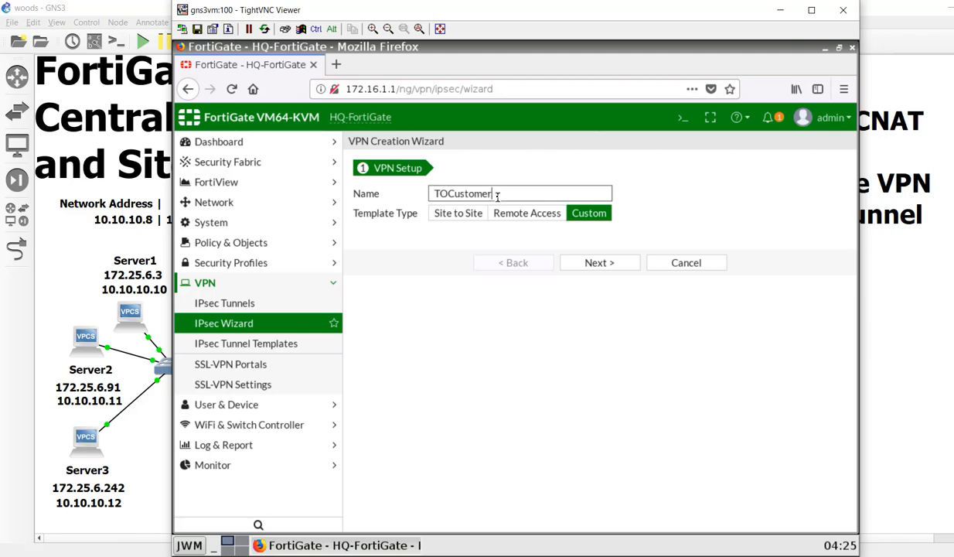
text(er)
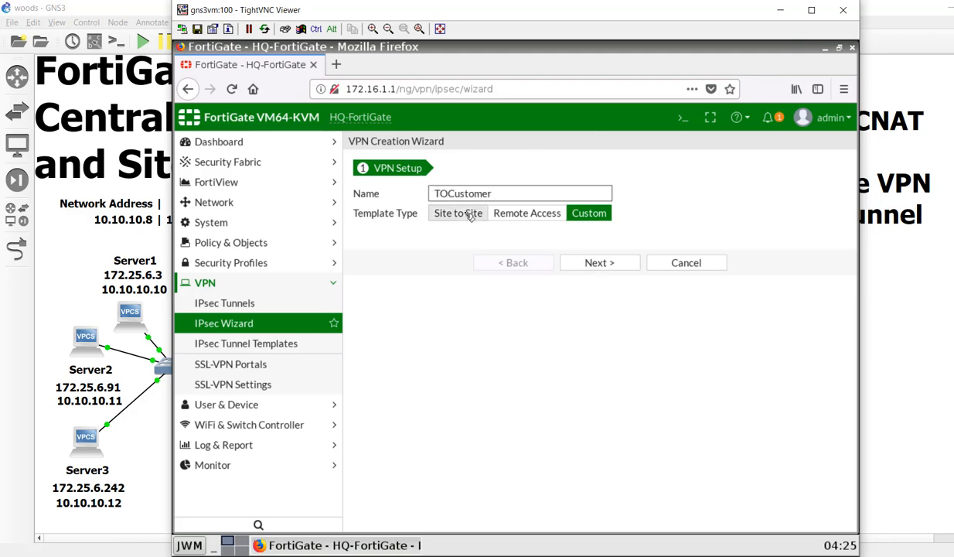
key(BackSpace)
text(0)
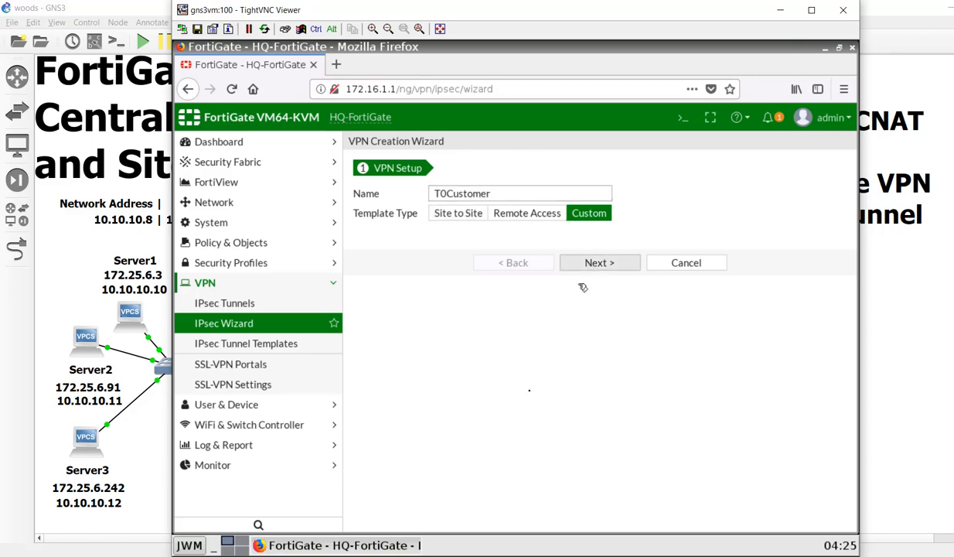
click(571, 262)
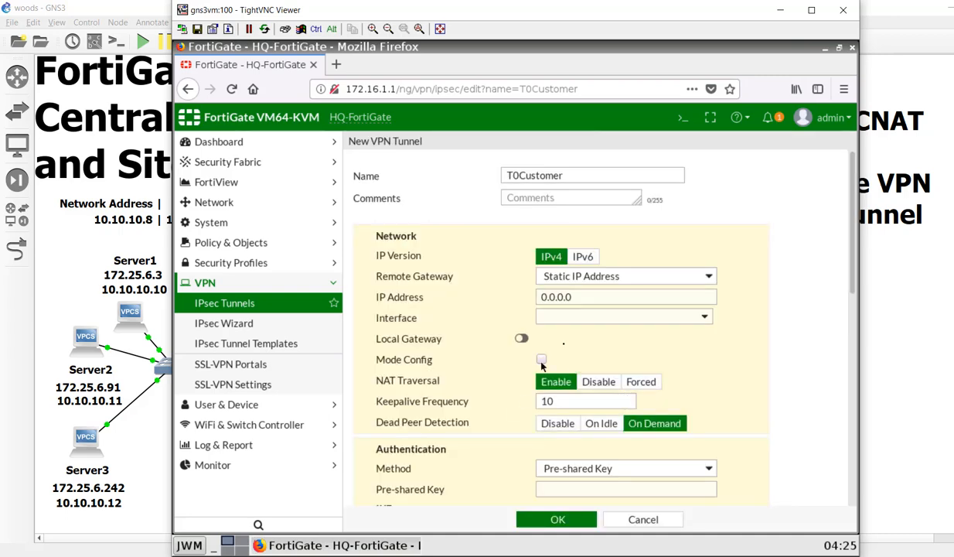
- Set the remote gateway IP to 10.200.3.1 on interface WAN (port1)
drag(639, 295, 457, 291)
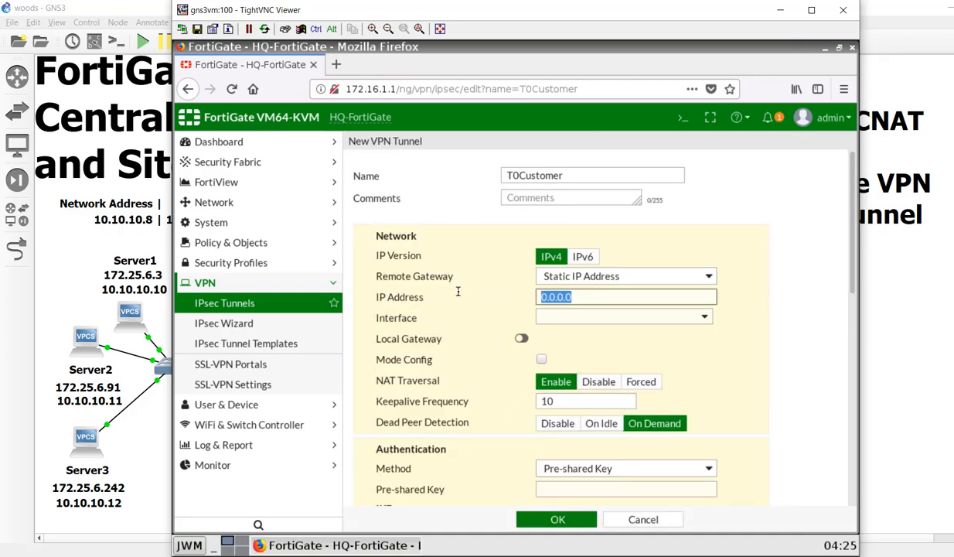
text(10.2)
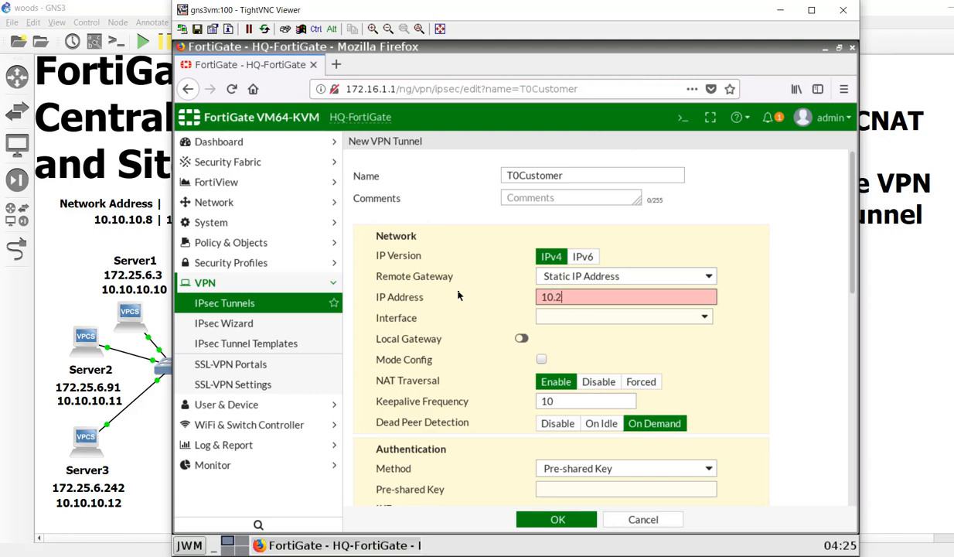
text(00.3.1)
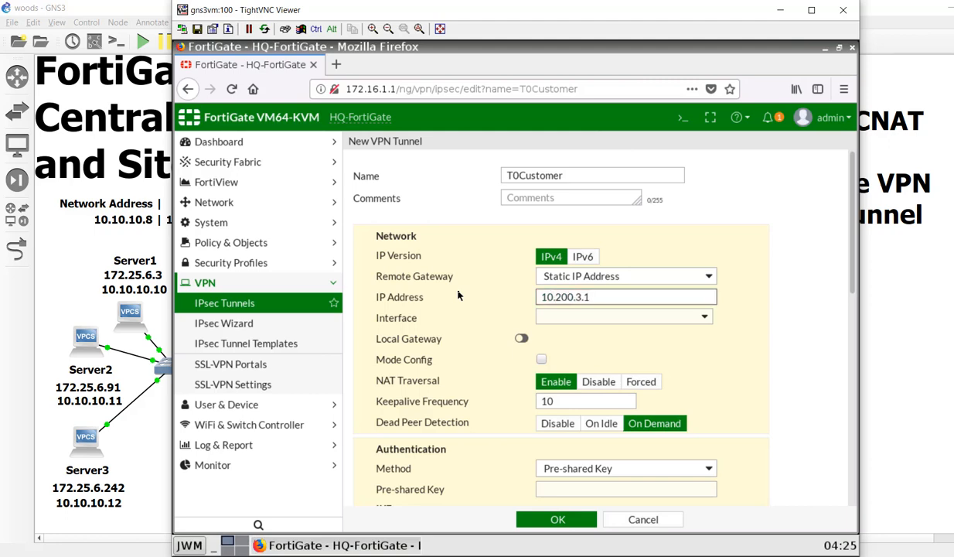
click(597, 319)
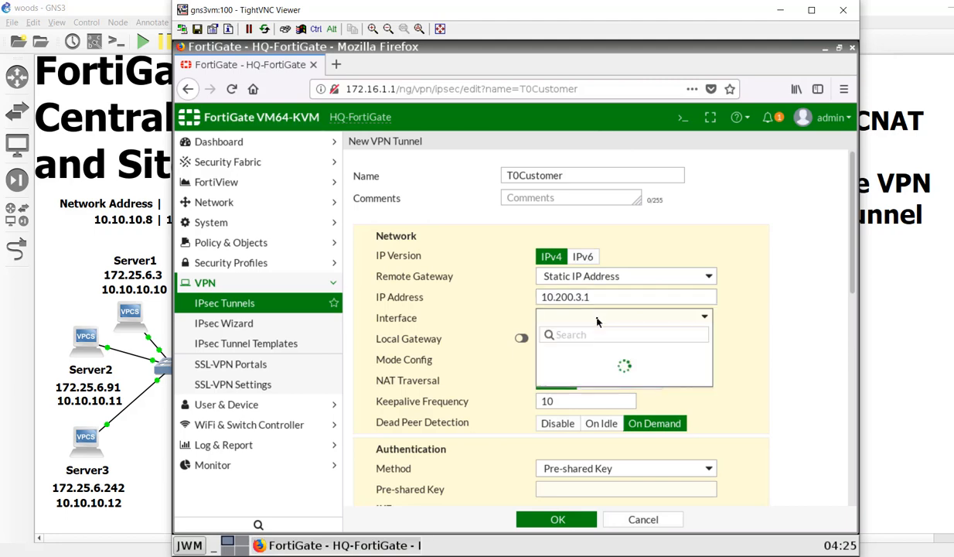
click(564, 352)
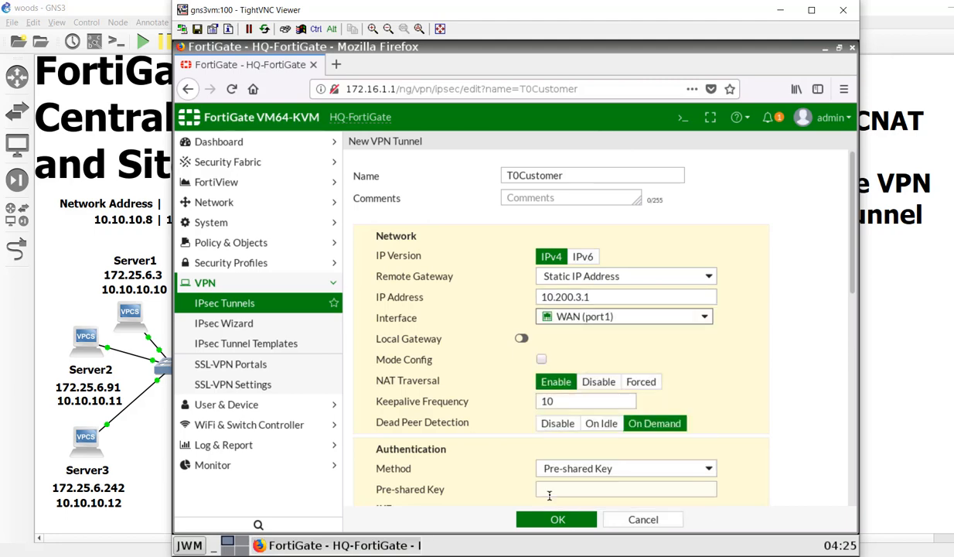
- Disable NAT Traversal and enter the pre-shared key, revealing it to check
scroll(653, 387, down, 1)
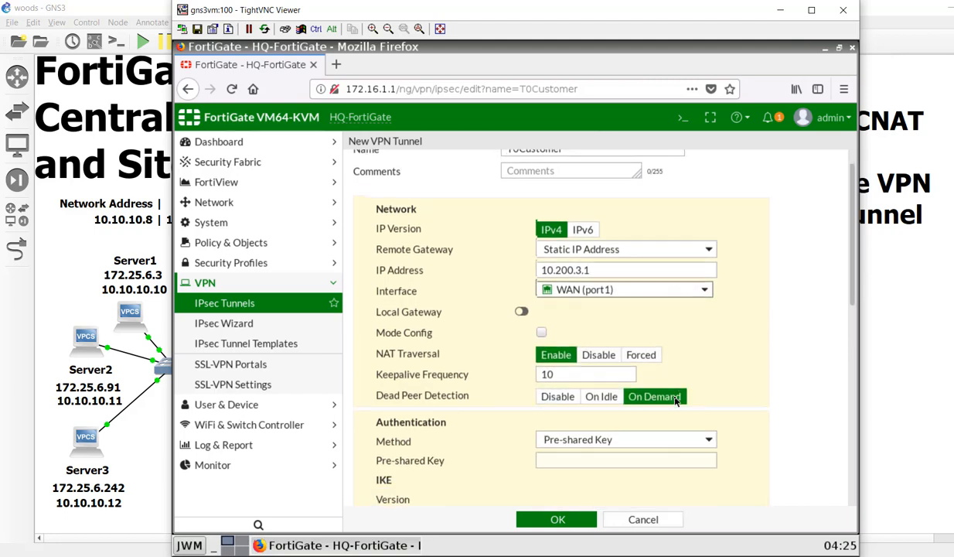
click(602, 346)
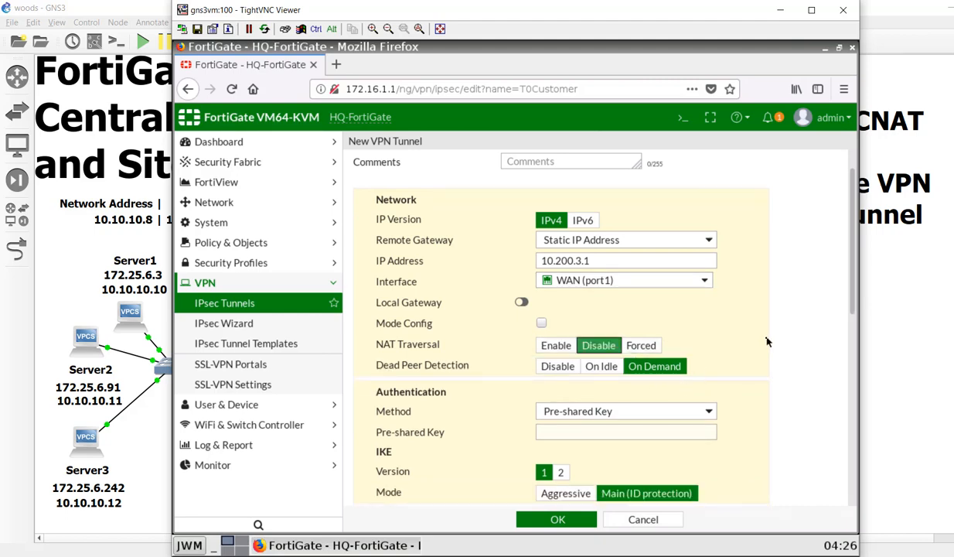
scroll(705, 337, down, 2)
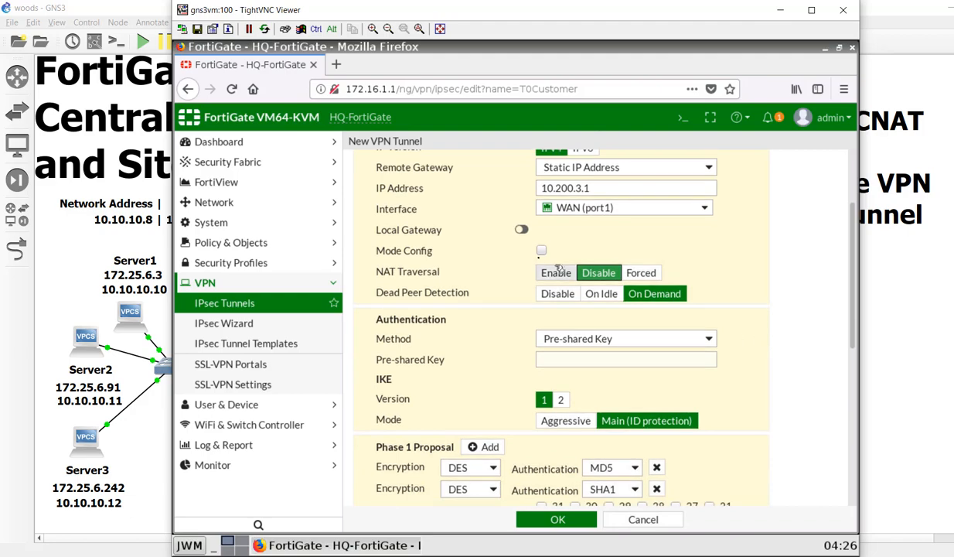
scroll(687, 346, down, 1)
click(679, 323)
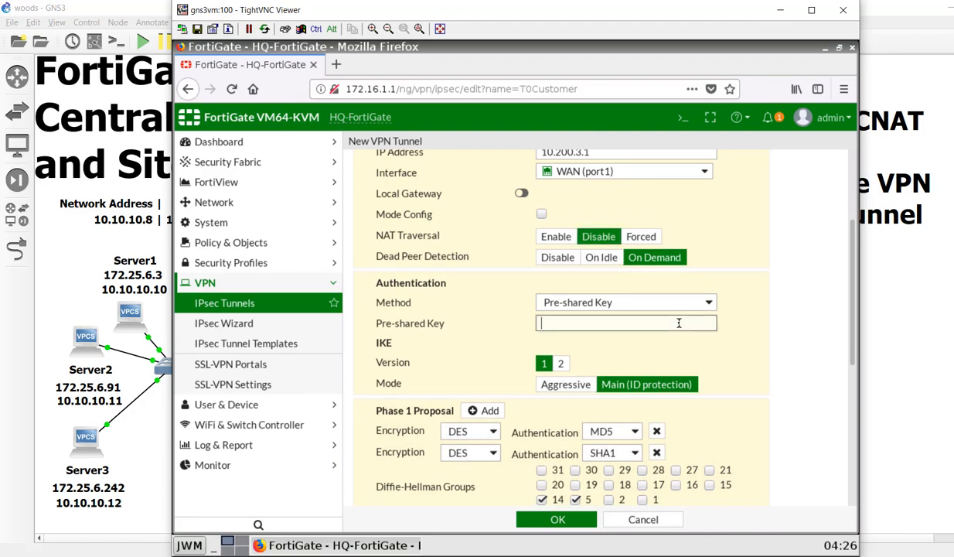
text(rtinet)
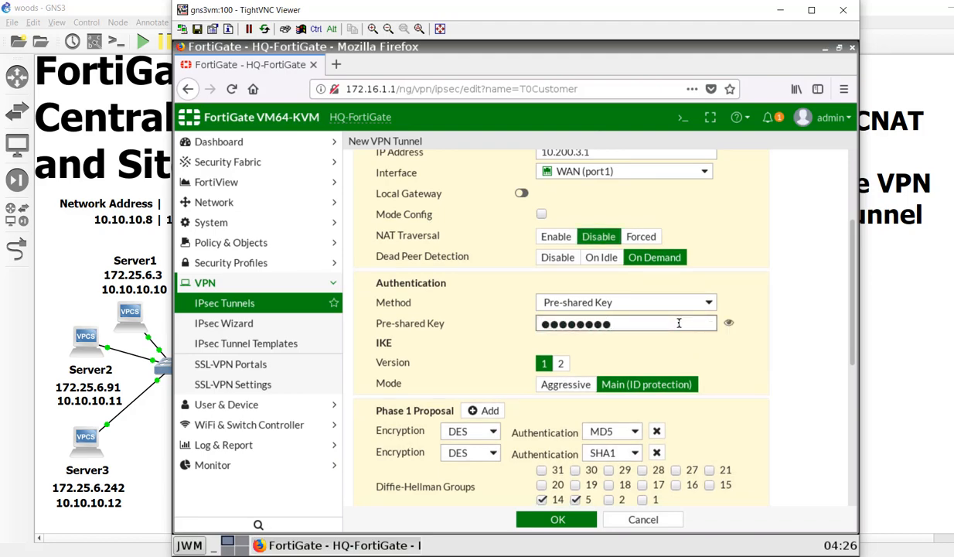
click(728, 323)
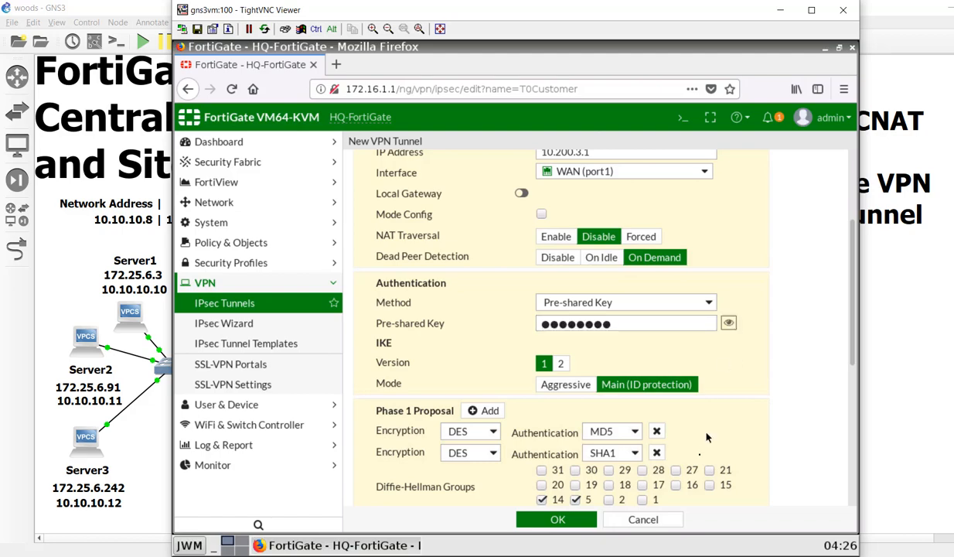
scroll(706, 437, down, 2)
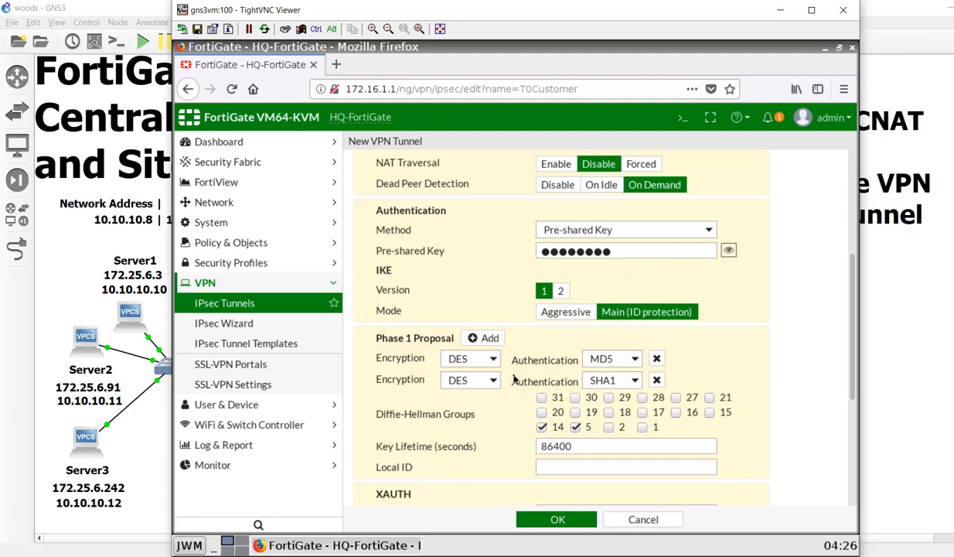
scroll(495, 479, down, 3)
scroll(495, 479, up, 1)
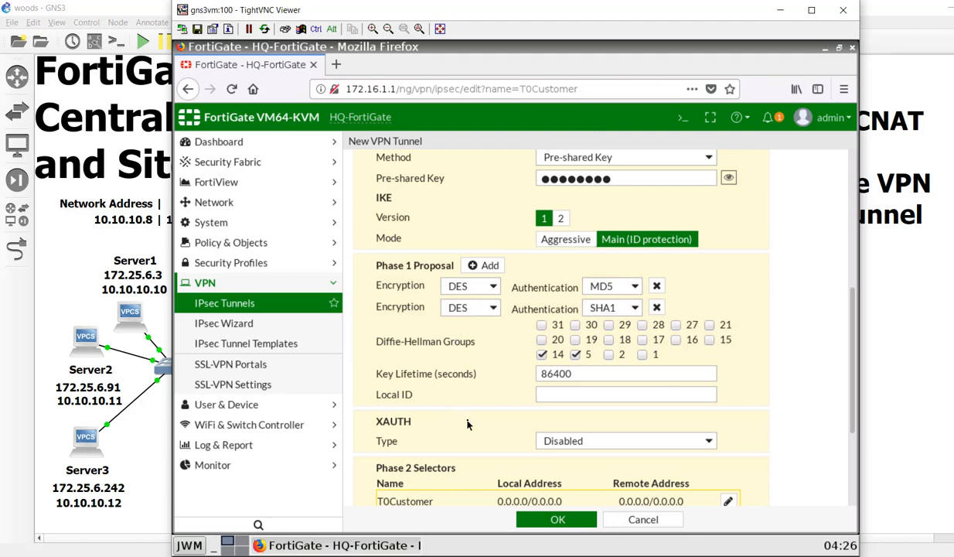
scroll(454, 411, down, 2)
scroll(467, 422, down, 2)
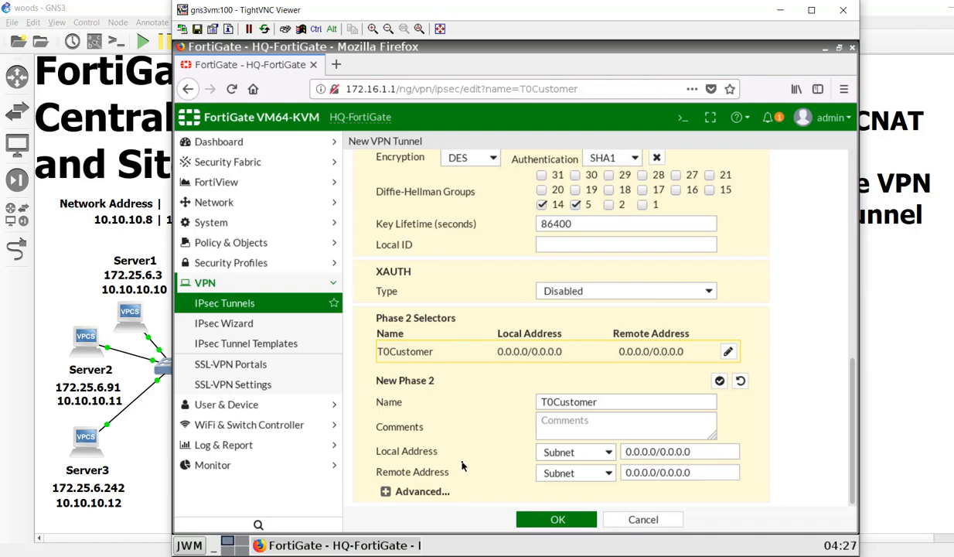
- Change the Phase 2 remote address to 192.168.1.0/24 and save the T0Customer tunnel
drag(688, 473, 572, 472)
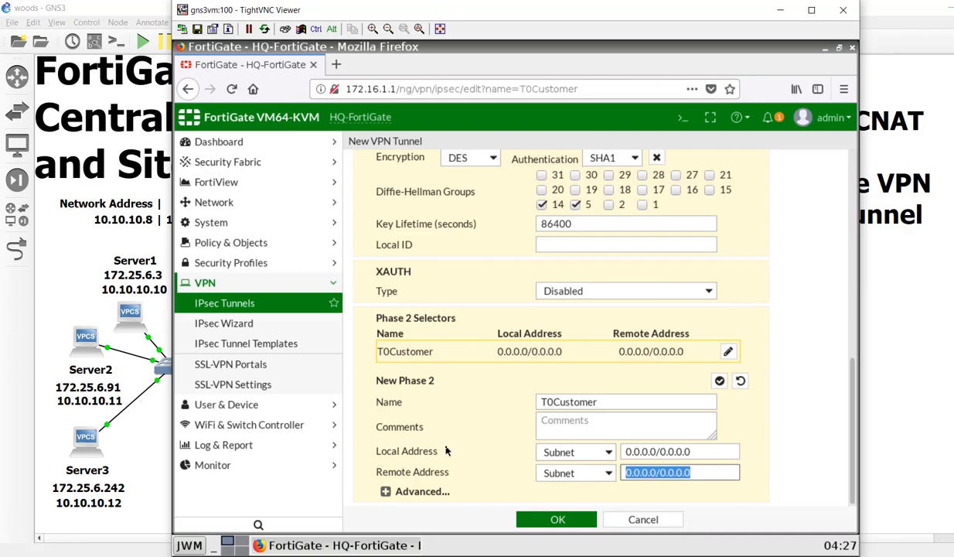
text(192.16)
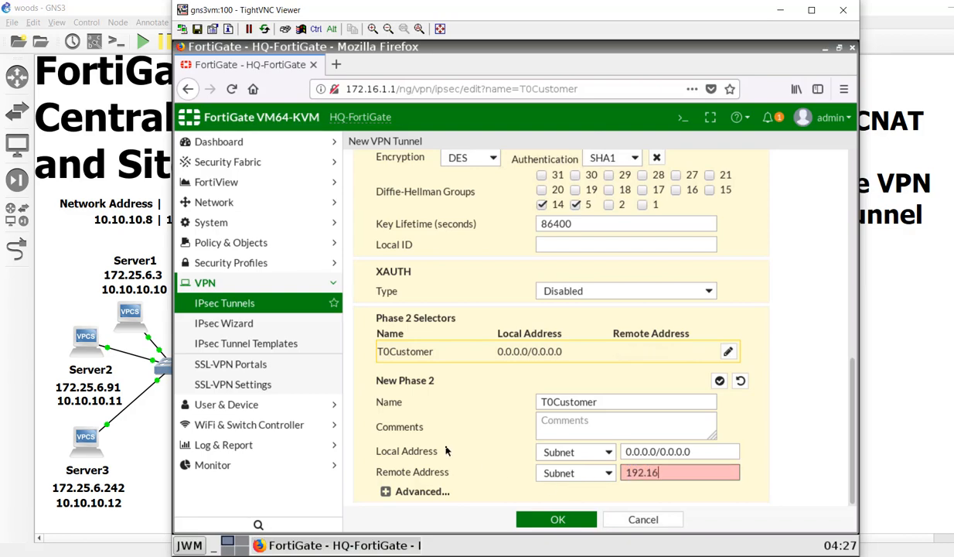
text(8.1.0/24)
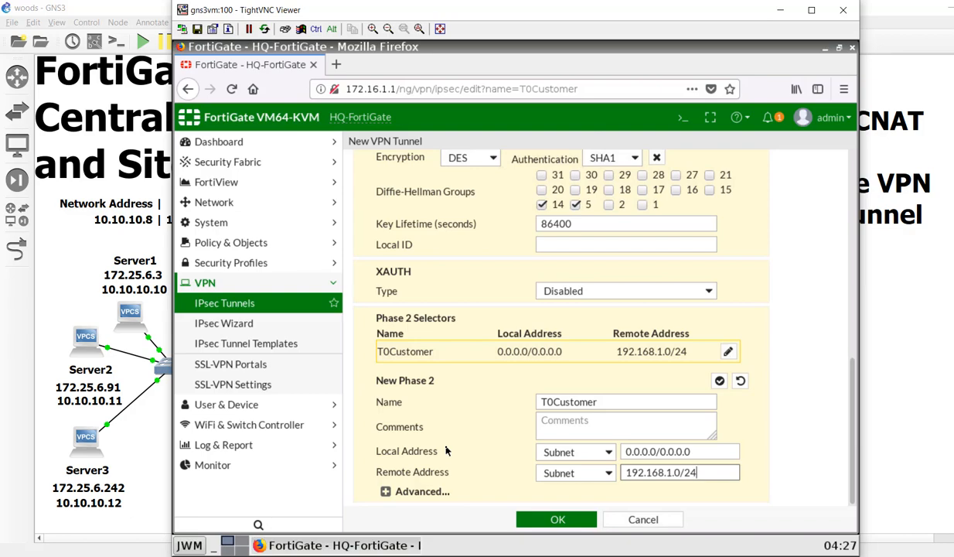
click(558, 520)
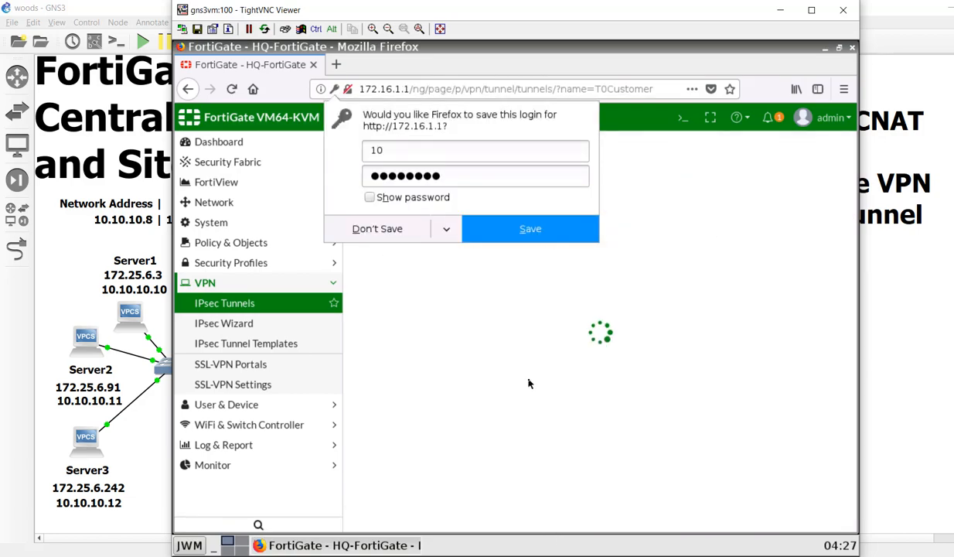
- Dismiss Firefox's save-login prompt and open a new static route form under Network > Static Routes
click(627, 343)
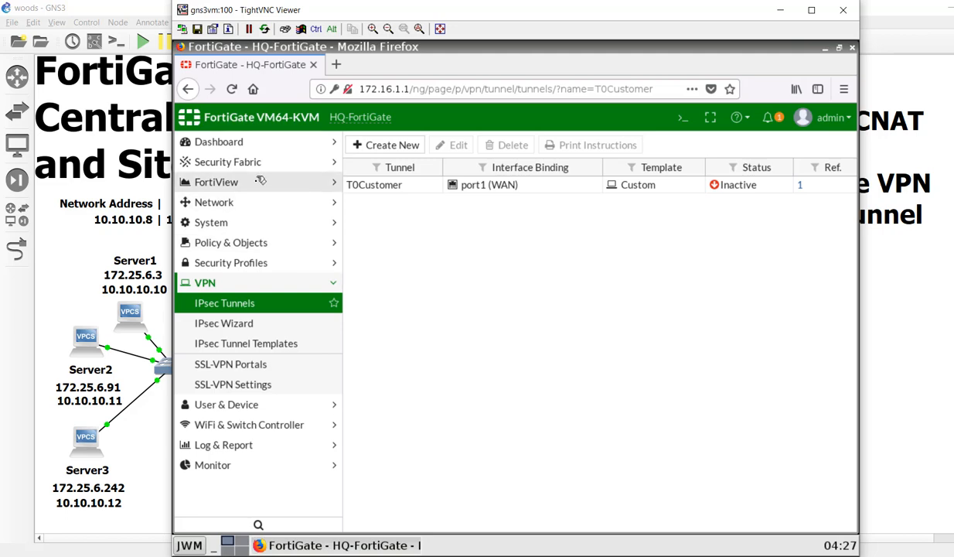
click(258, 206)
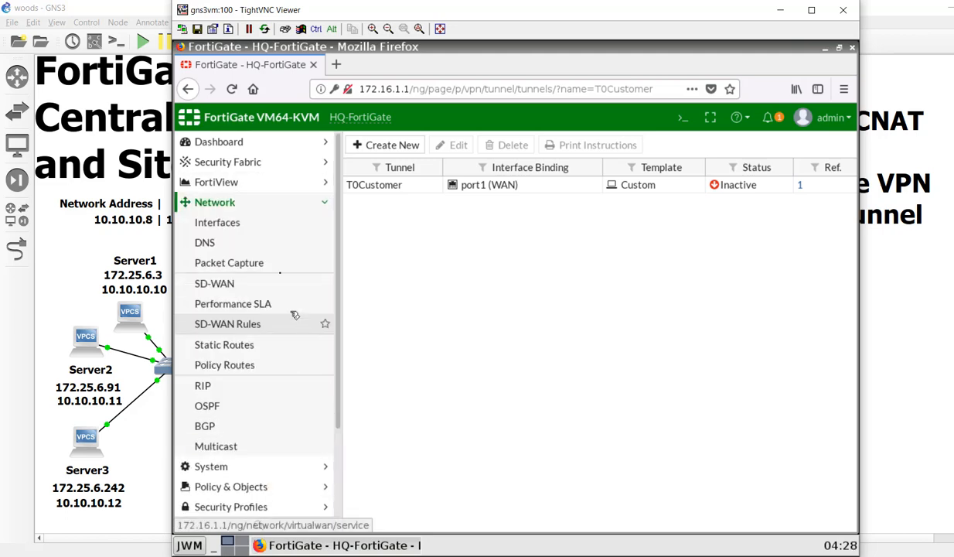
click(259, 222)
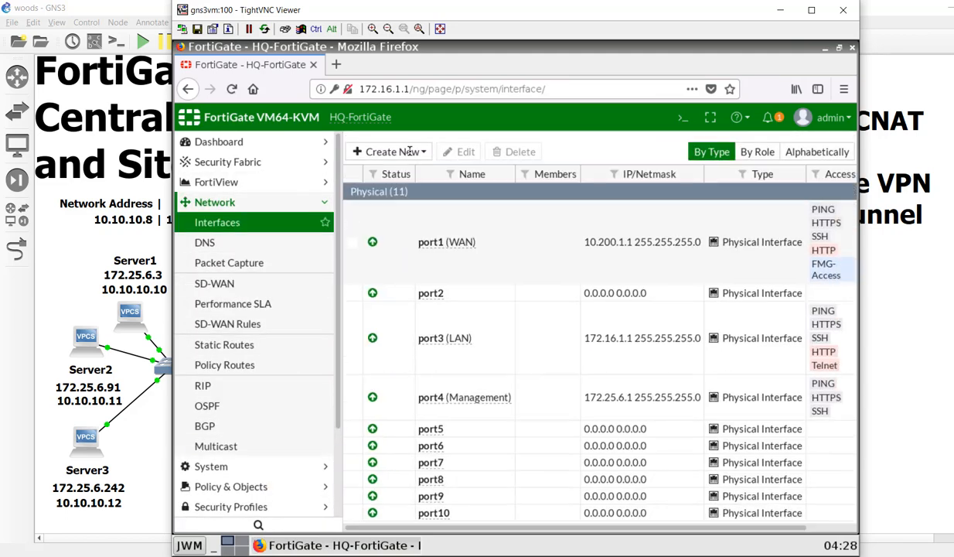
click(256, 343)
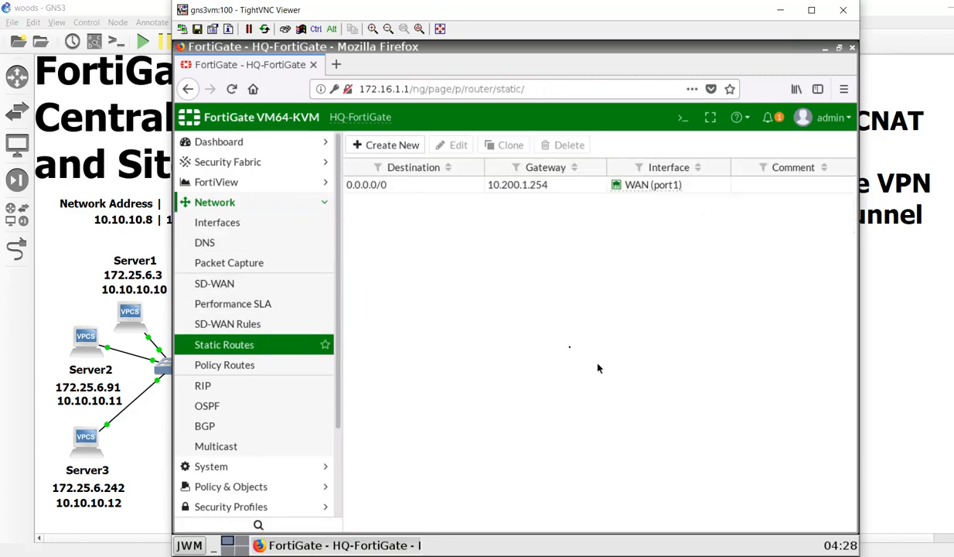
click(382, 143)
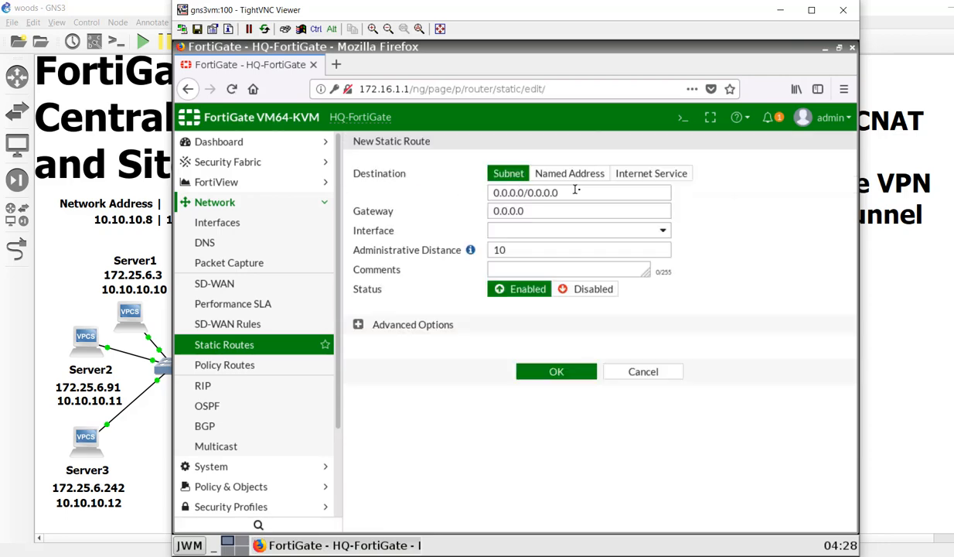
- Add a static route for destination 192.168.1.0/24 via the T0Customer interface and save it
drag(558, 192, 446, 188)
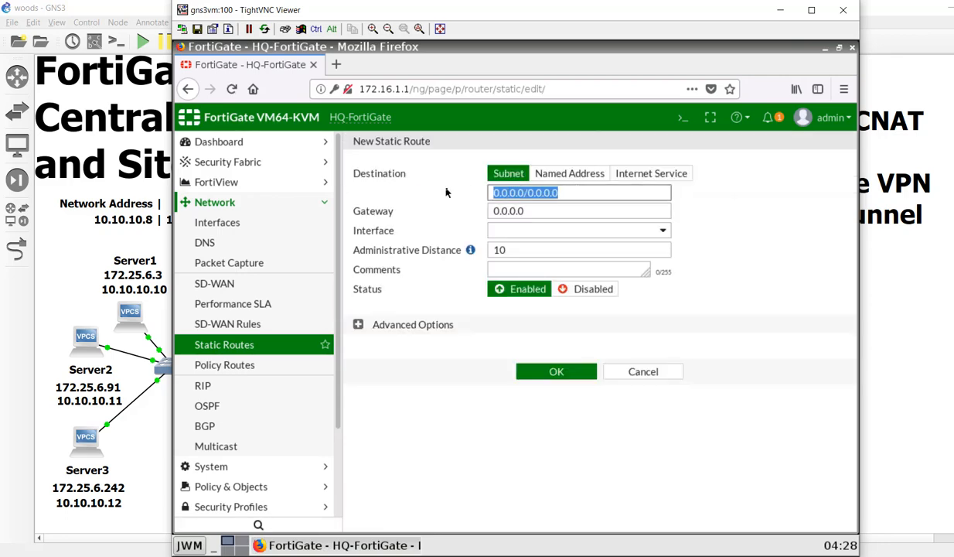
text(192.1)
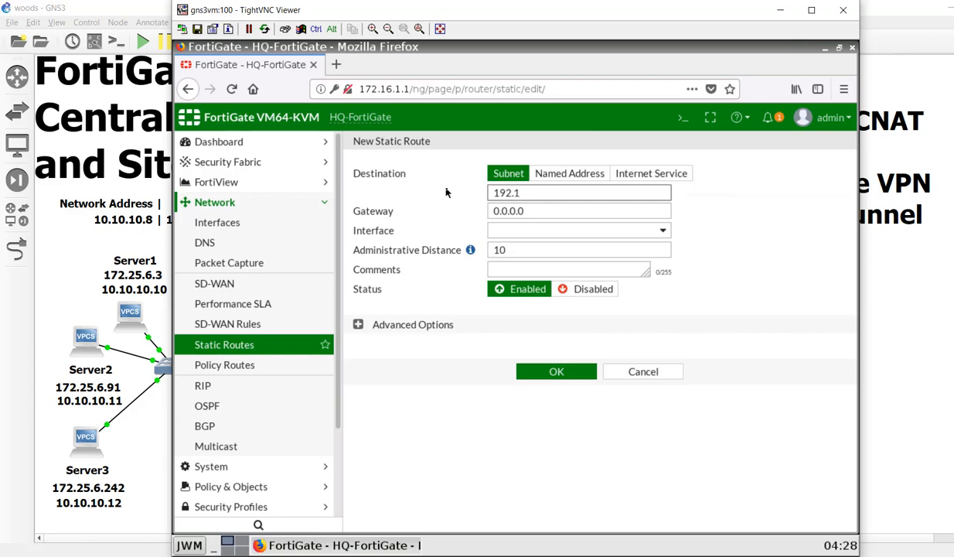
text(68.1.0/24)
key(Tab)
key(Tab)
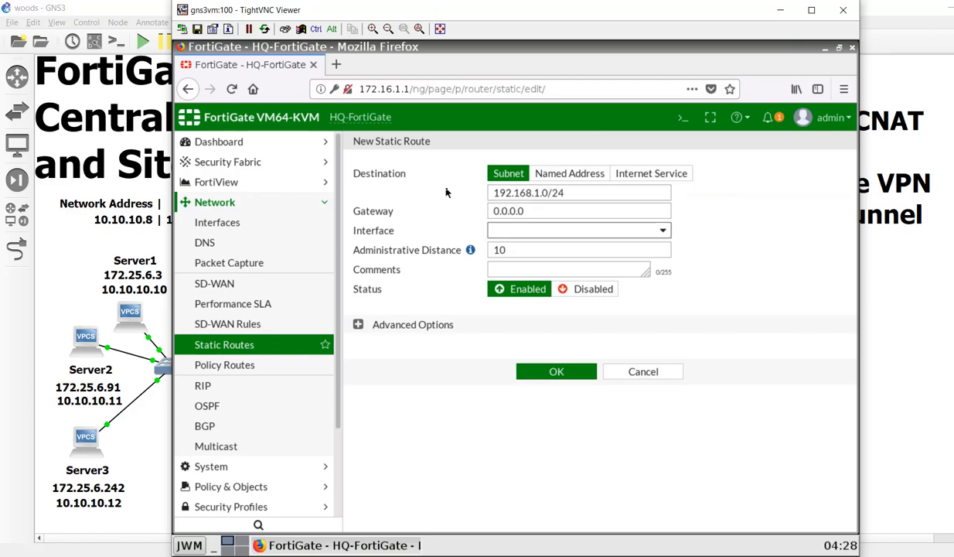
key(space)
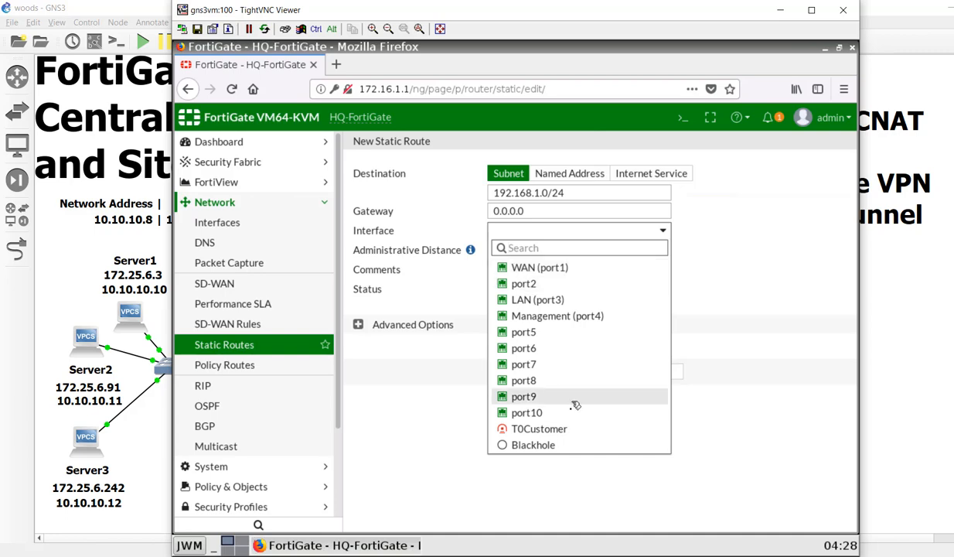
click(569, 428)
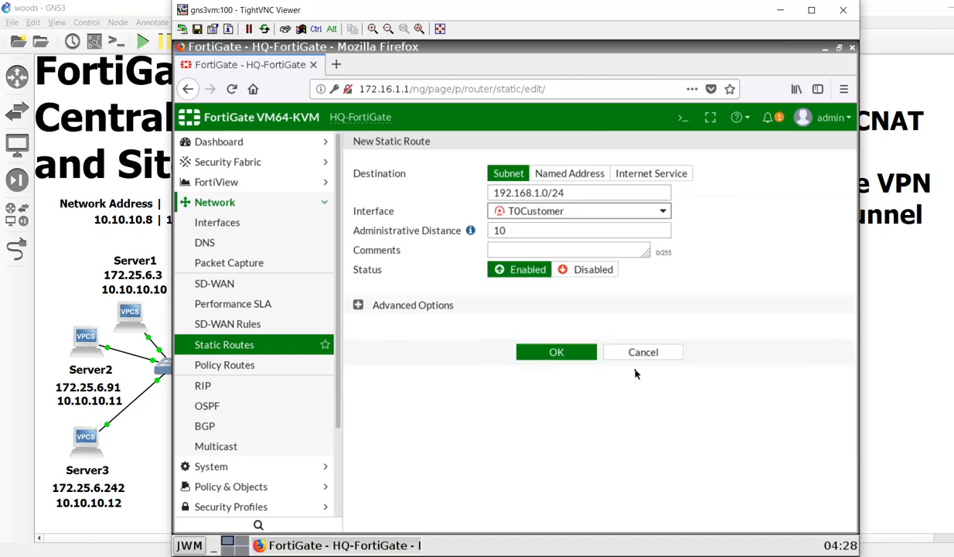
click(571, 354)
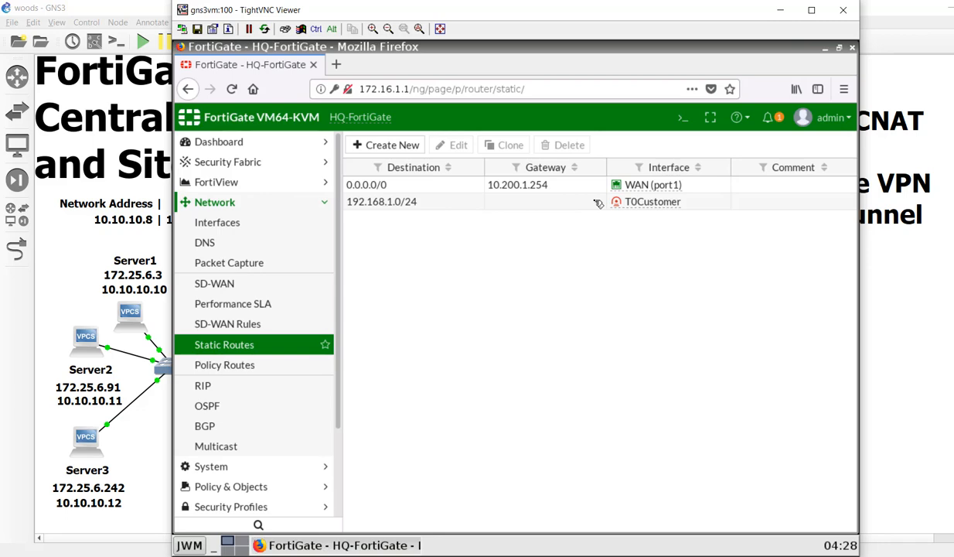
scroll(328, 326, down, 2)
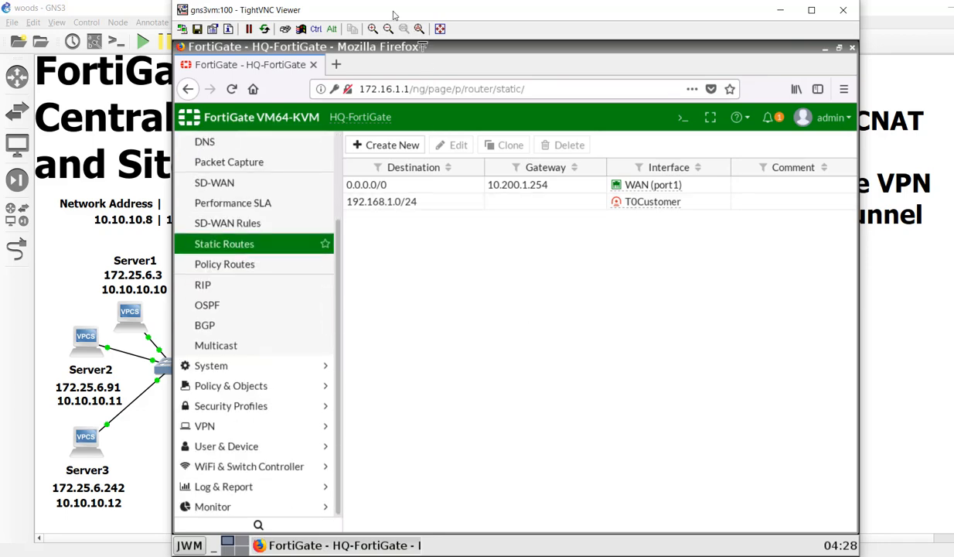
drag(390, 14, 539, 21)
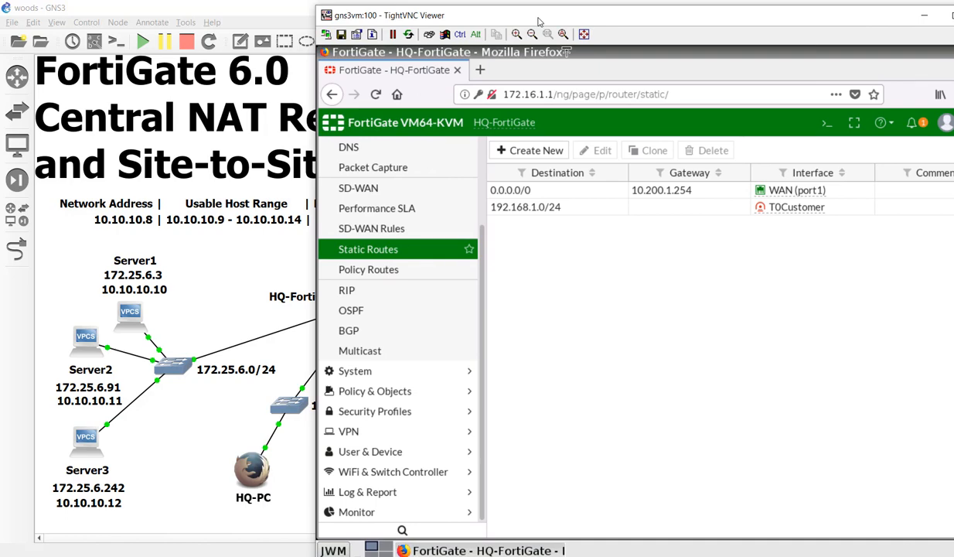
drag(539, 21, 538, 20)
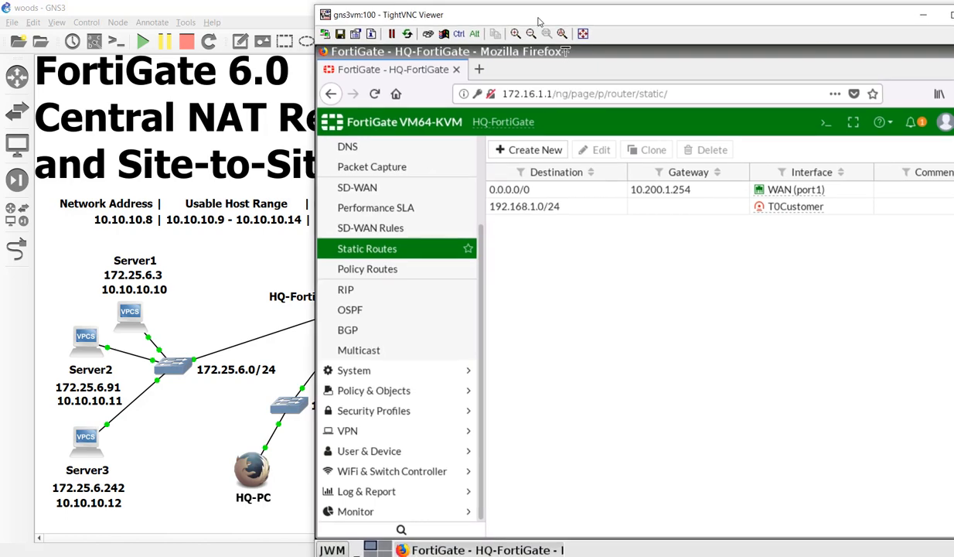
- Open the Example virtual IP from the DNAT & Virtual IPs list for editing
click(409, 389)
click(421, 330)
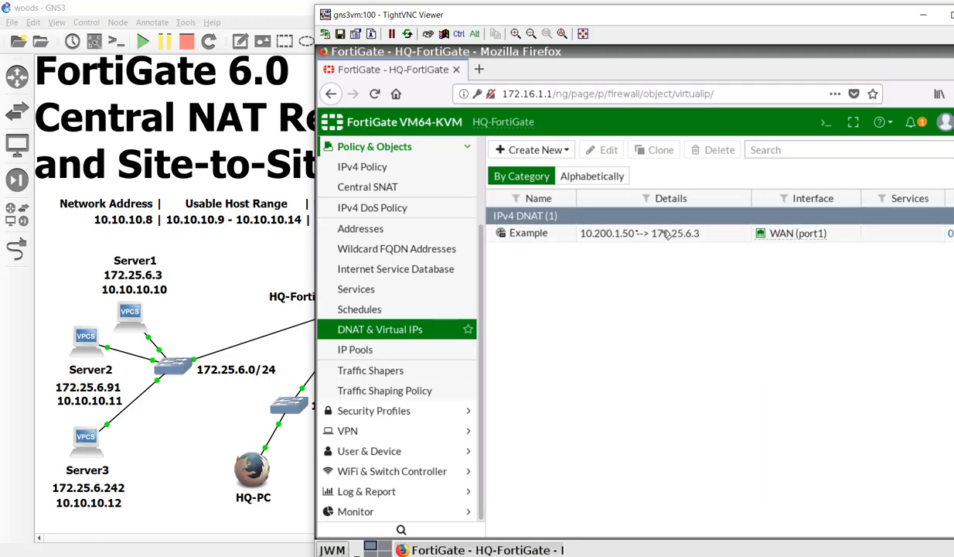
double_click(638, 226)
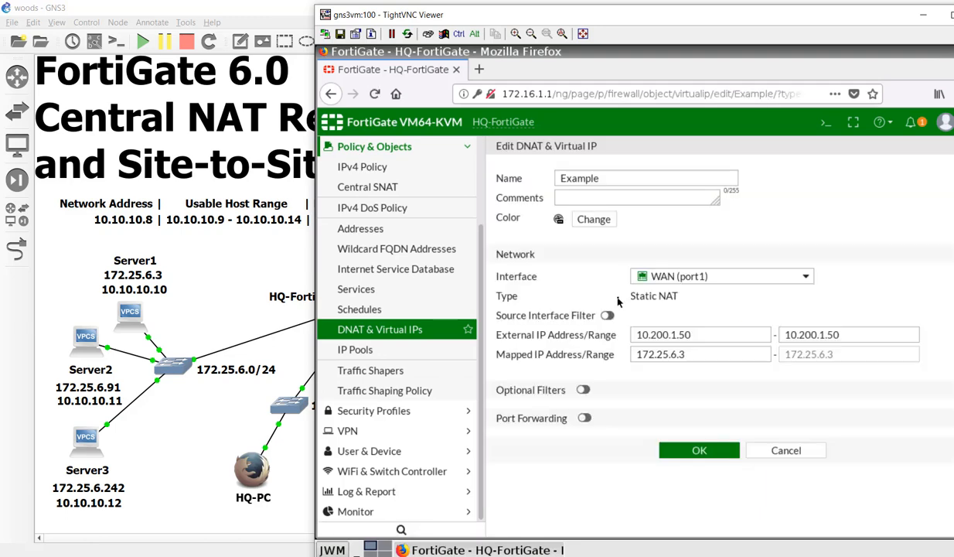
- Rename it Server1 on interface T0Customer with external IP 10.10.10.10 and save
double_click(617, 179)
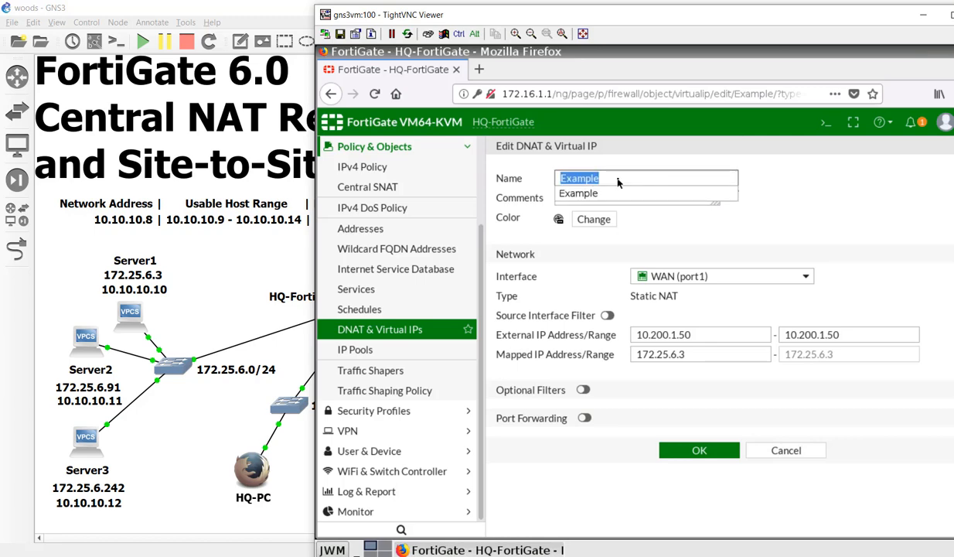
text(Server1)
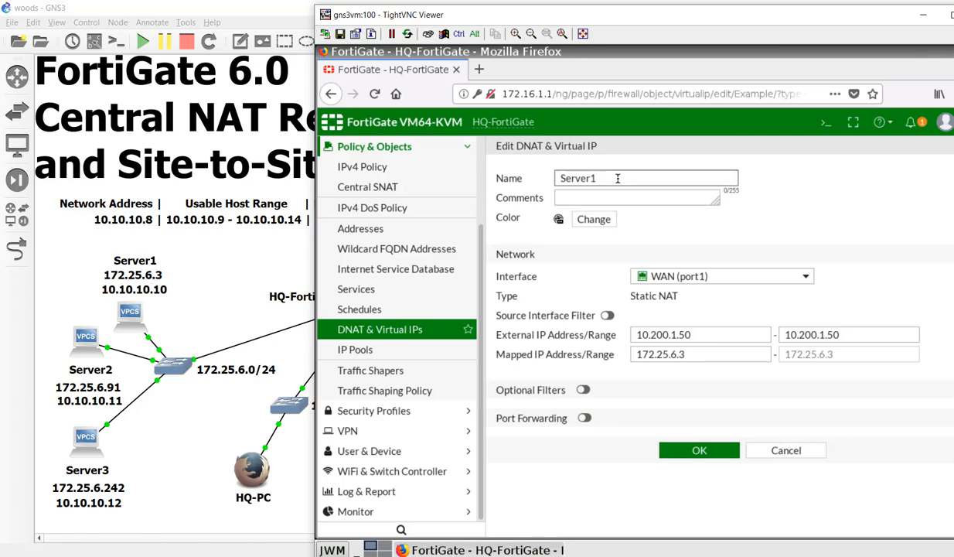
click(631, 249)
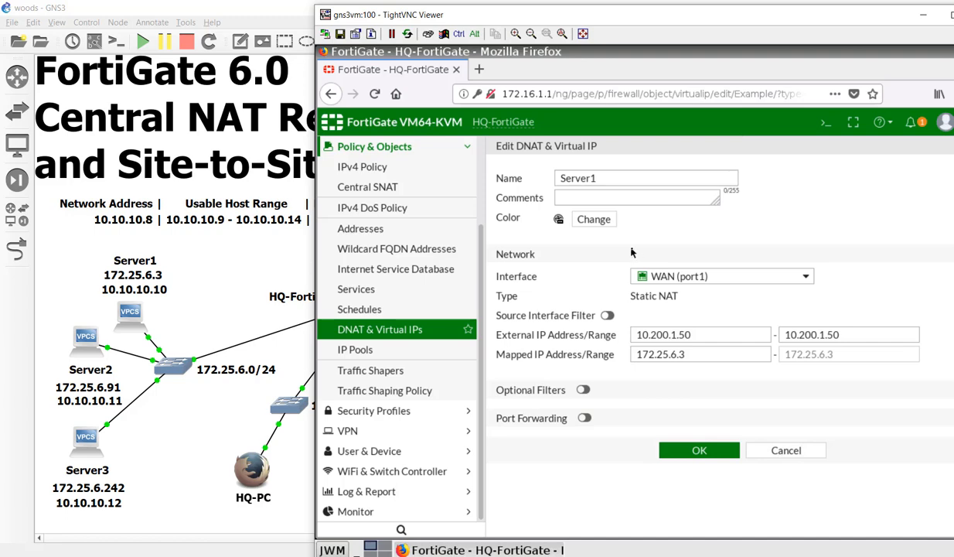
click(711, 277)
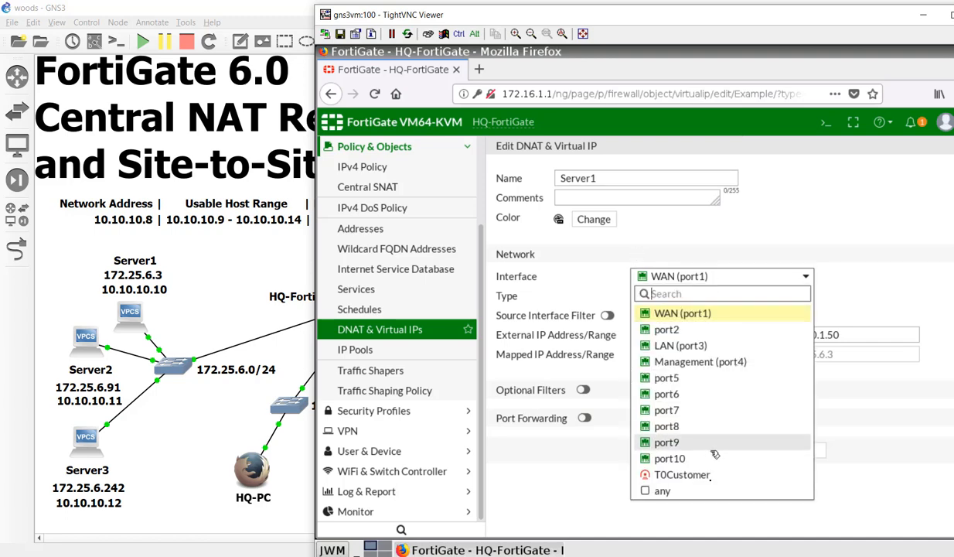
click(708, 475)
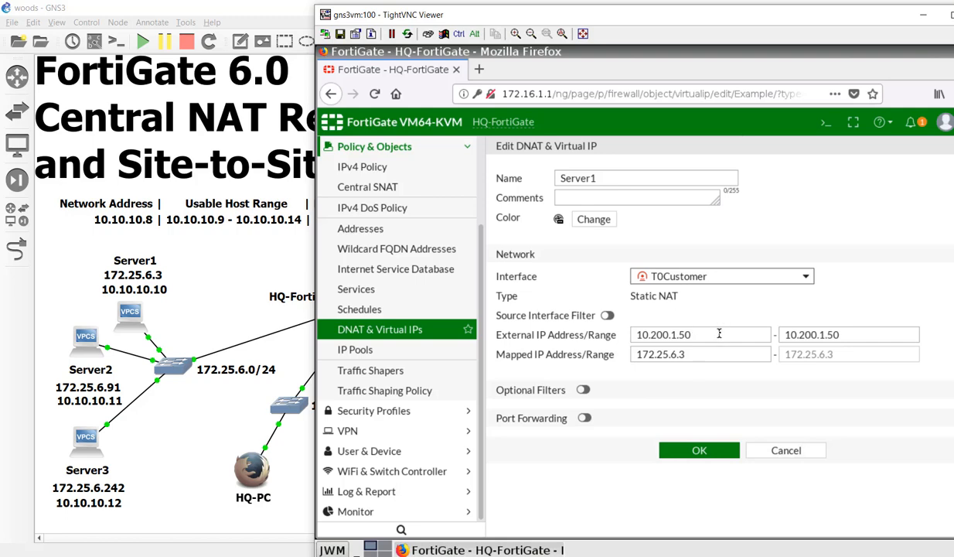
drag(693, 334, 616, 334)
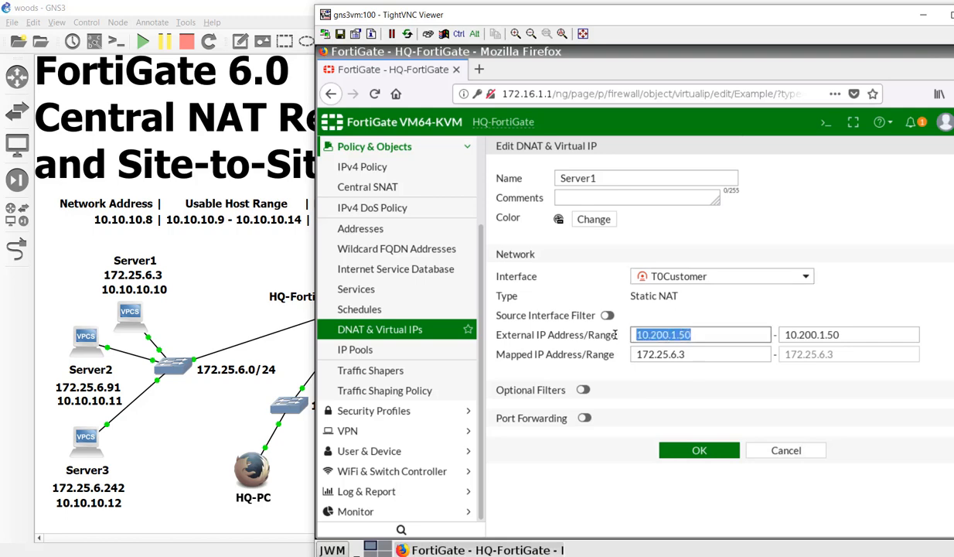
text(10.)
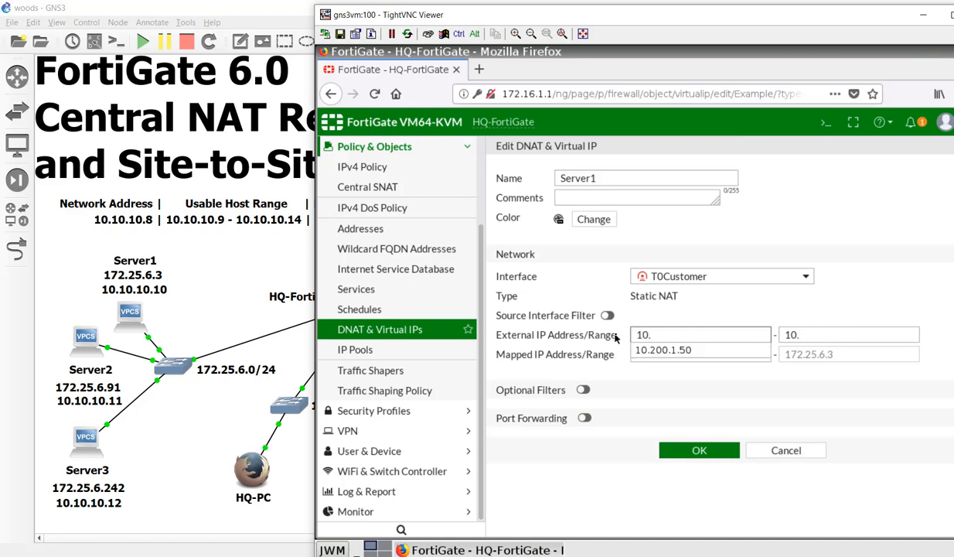
text(10.10.10)
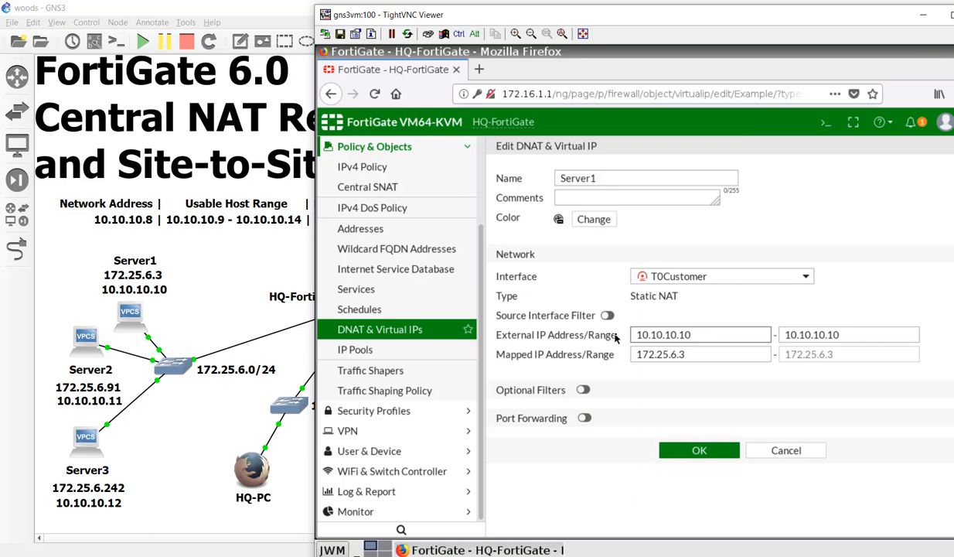
click(671, 451)
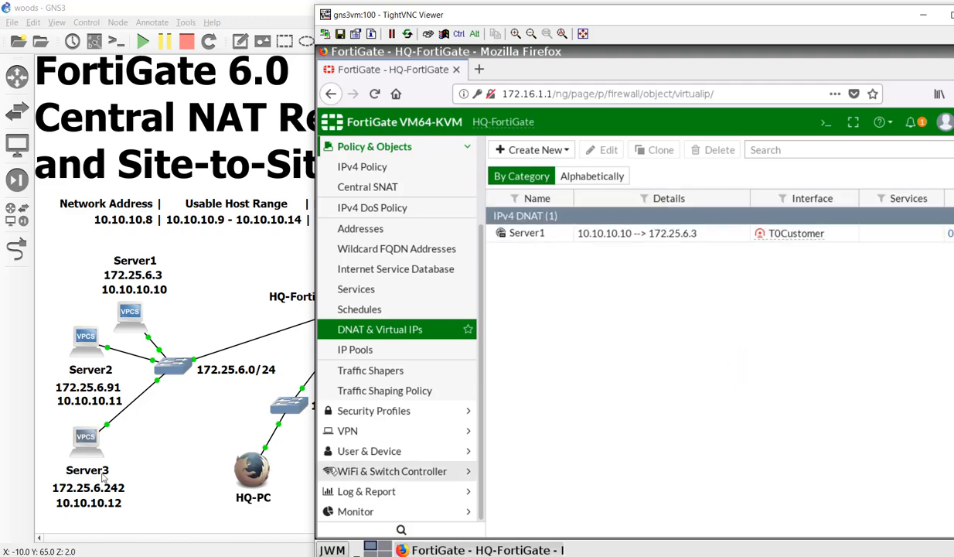
- Start a new virtual IP named Server2 bound to the T0Customer interface
click(507, 150)
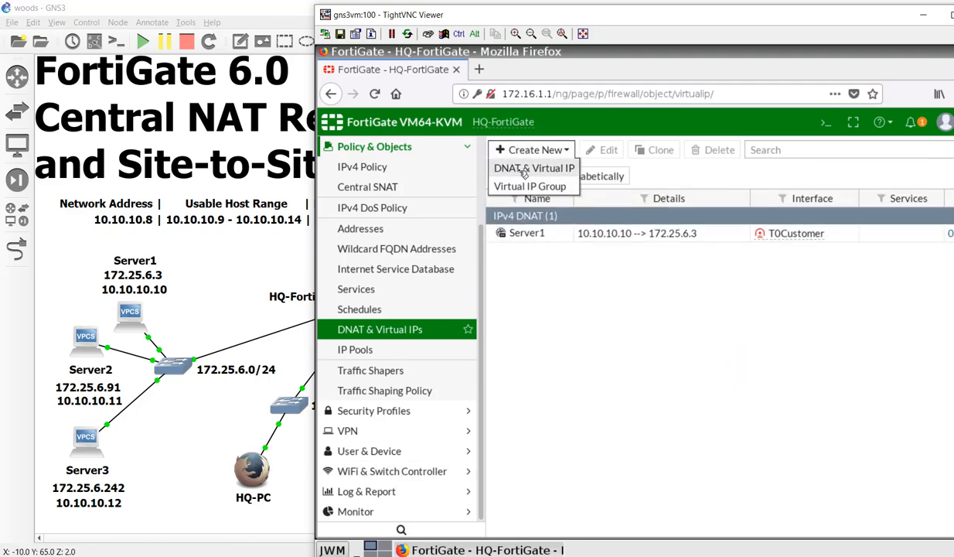
click(525, 171)
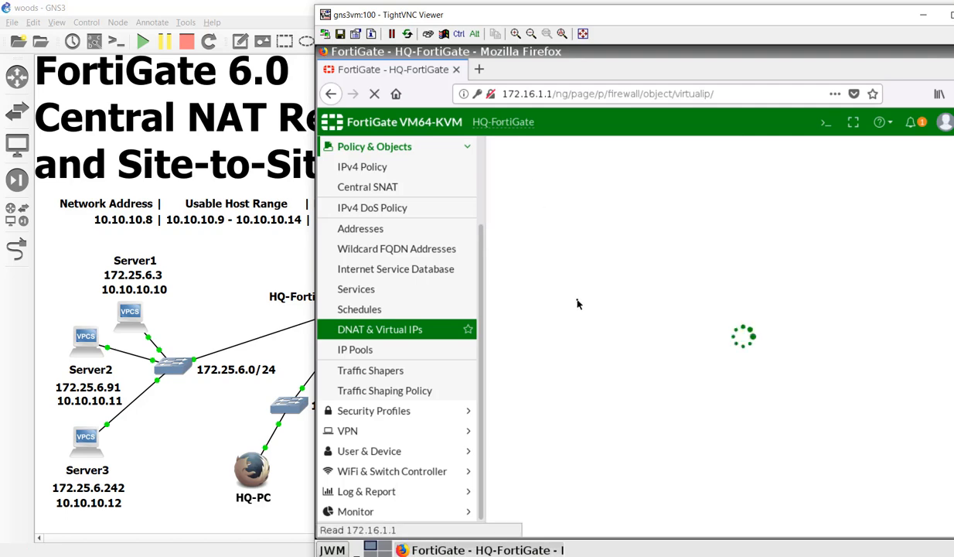
click(617, 180)
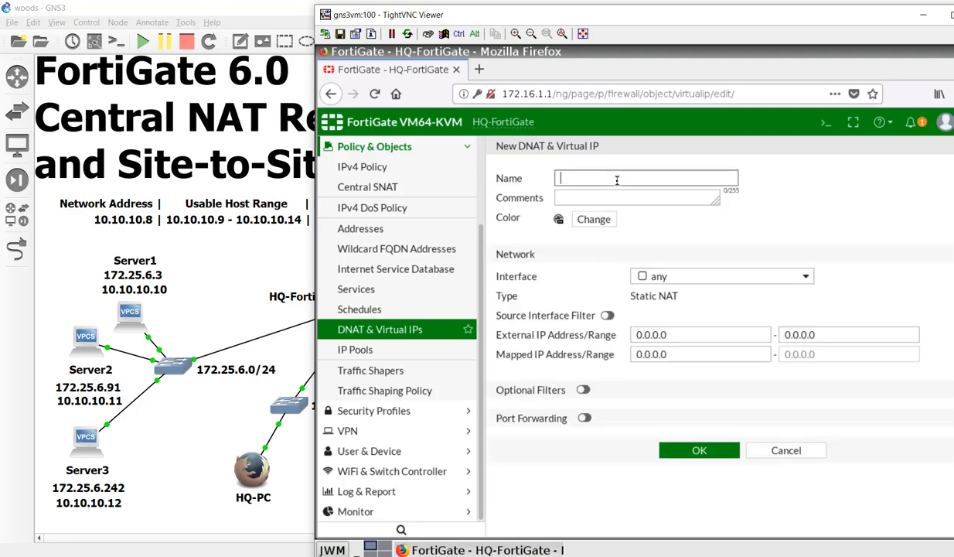
text(Ser)
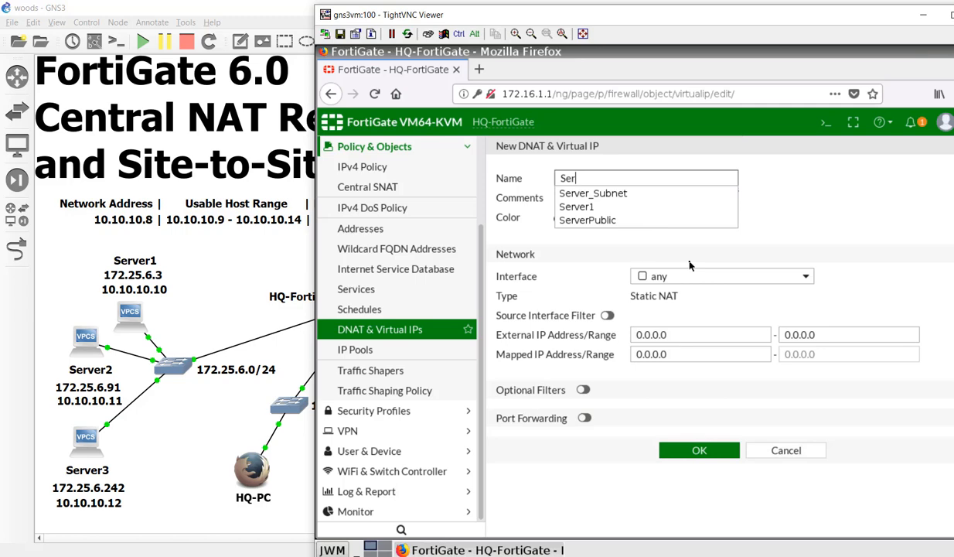
text(ver2)
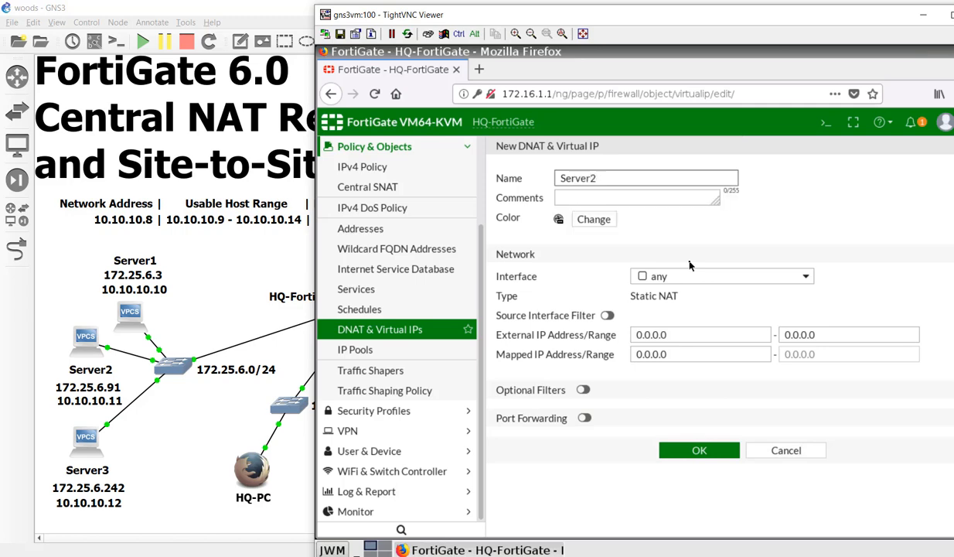
key(Tab)
key(Tab)
key(Tab)
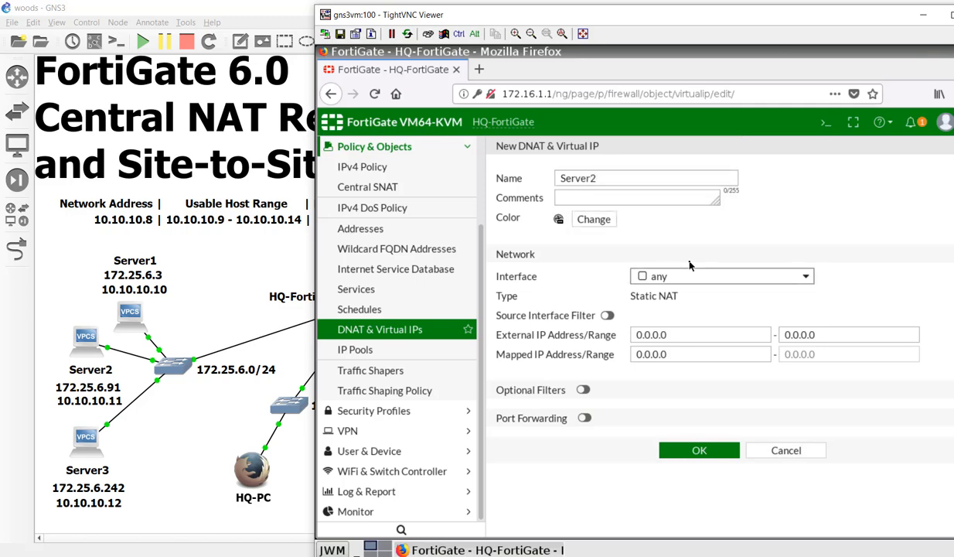
key(space)
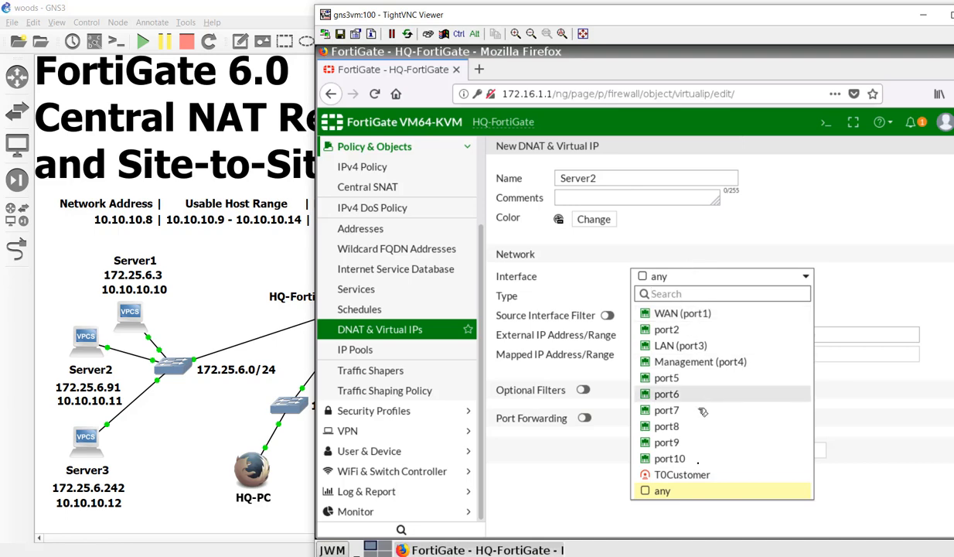
click(673, 474)
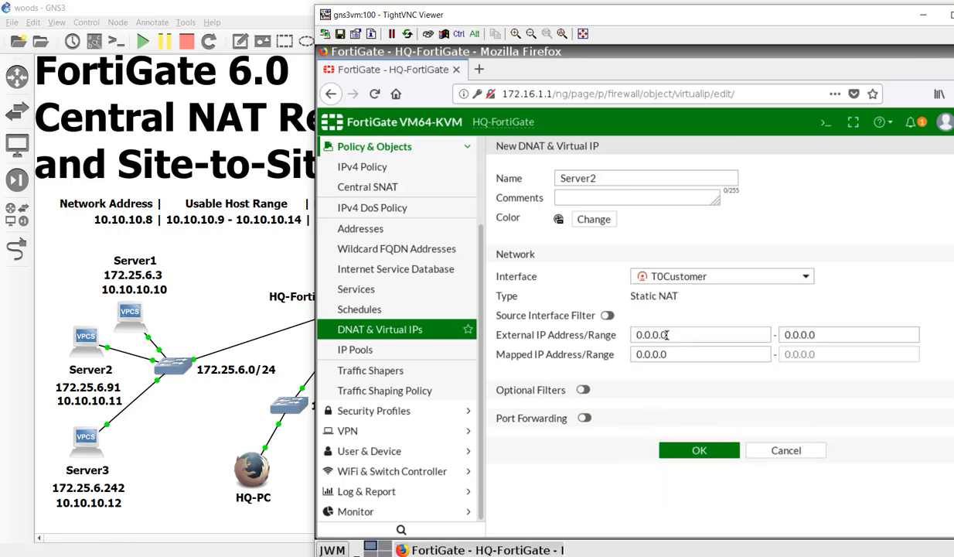
- Set external IP 10.10.10.11 mapped to 172.25.6.91 and save the Server2 virtual IP
drag(670, 335, 604, 334)
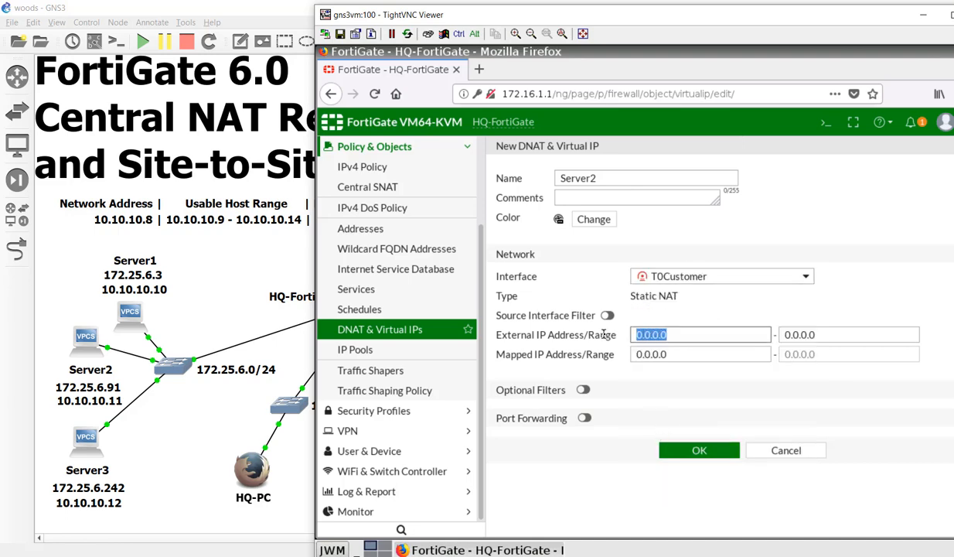
text(10.10.10.1)
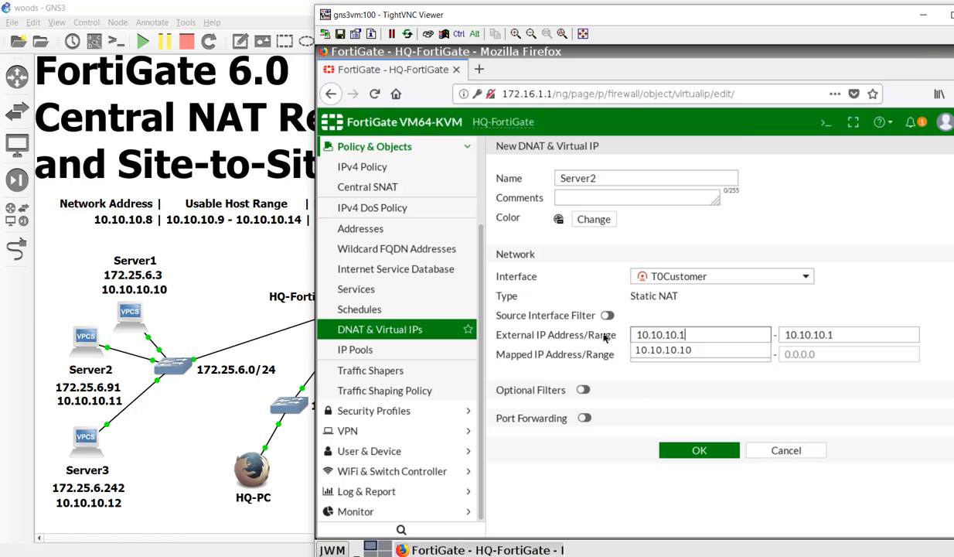
text(1)
key(Tab)
key(Tab)
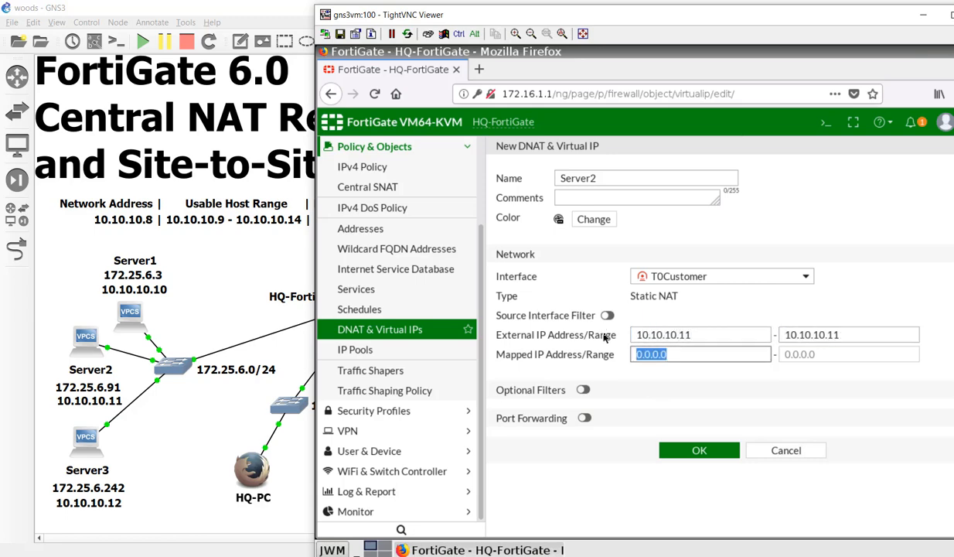
text(17)
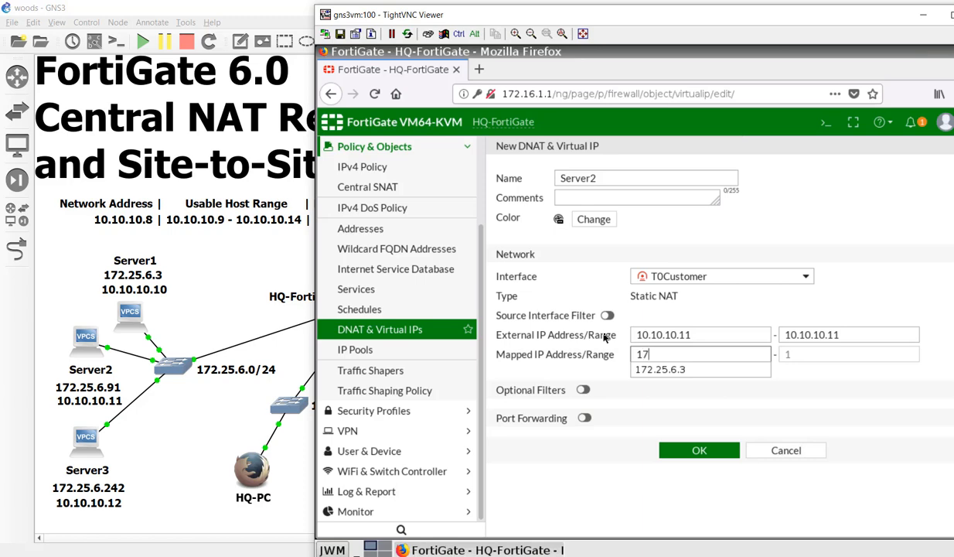
text(2.25.6.90)
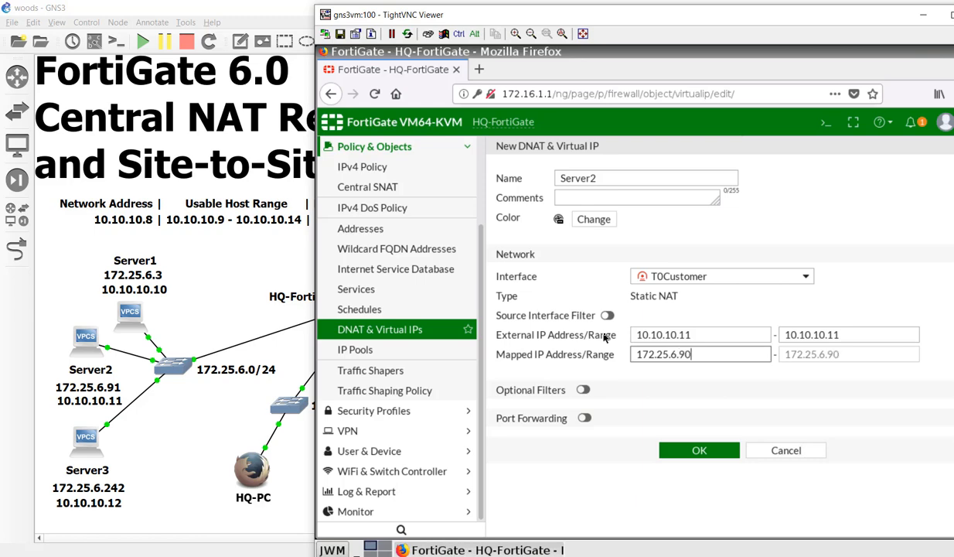
key(BackSpace)
text(1)
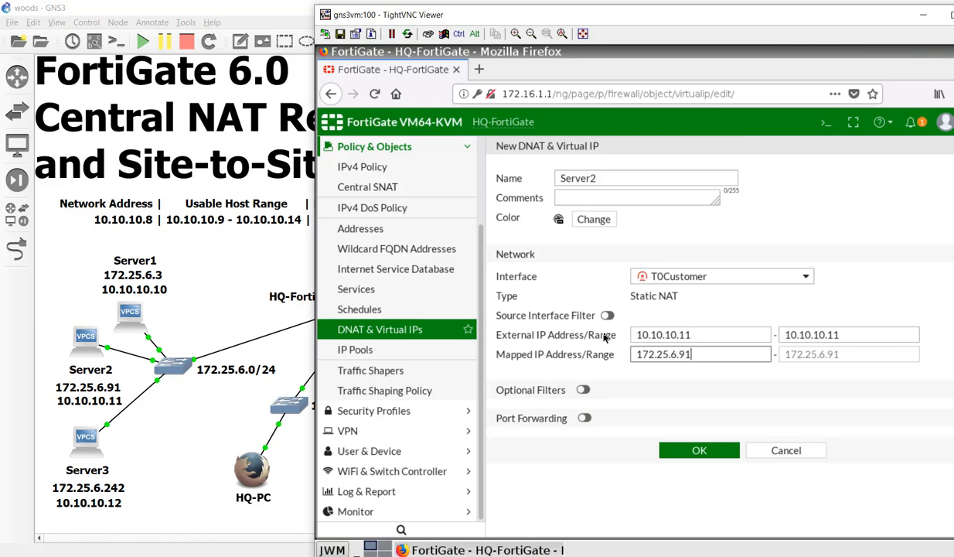
click(702, 450)
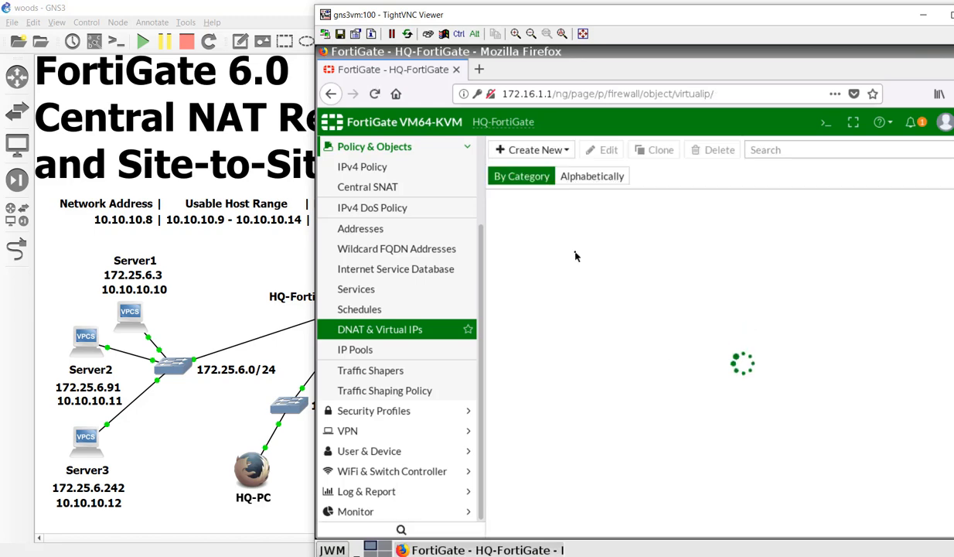
click(548, 154)
- Start a new DNAT virtual IP named Server3 on the T0Customer interface
click(550, 171)
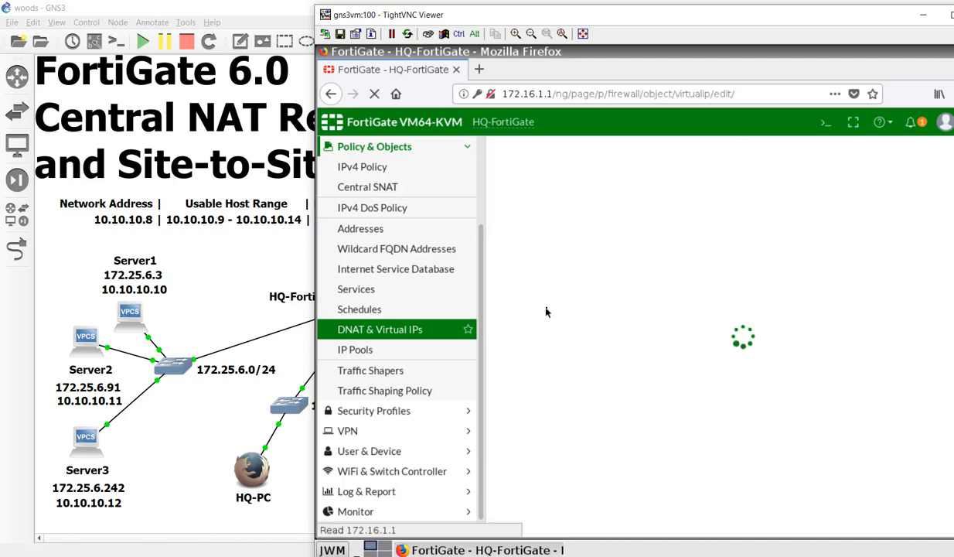
click(569, 180)
text(Se)
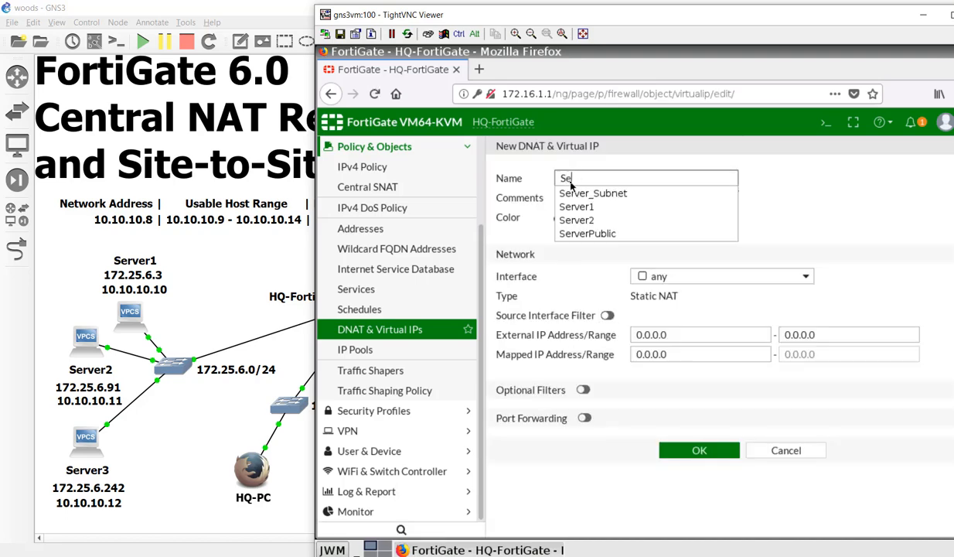
text(rver3)
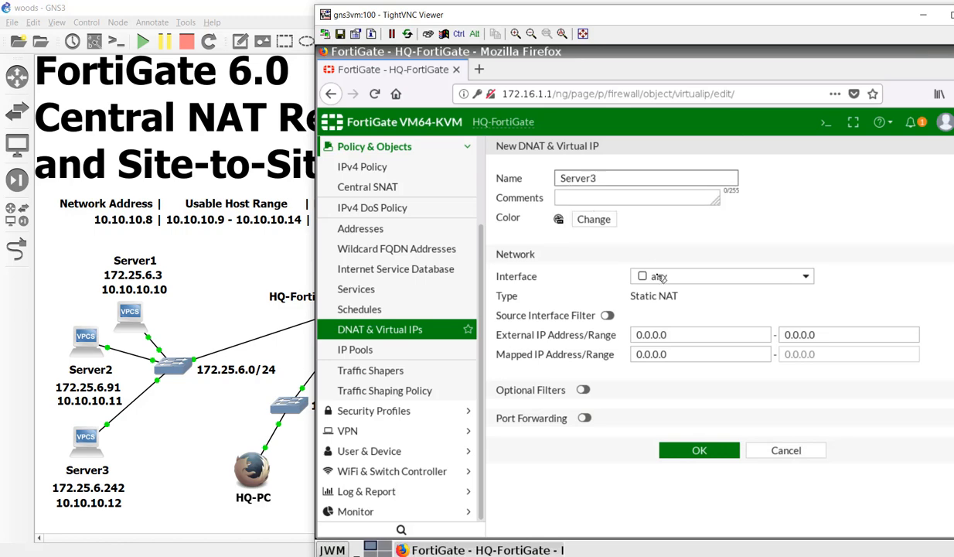
click(638, 272)
click(671, 474)
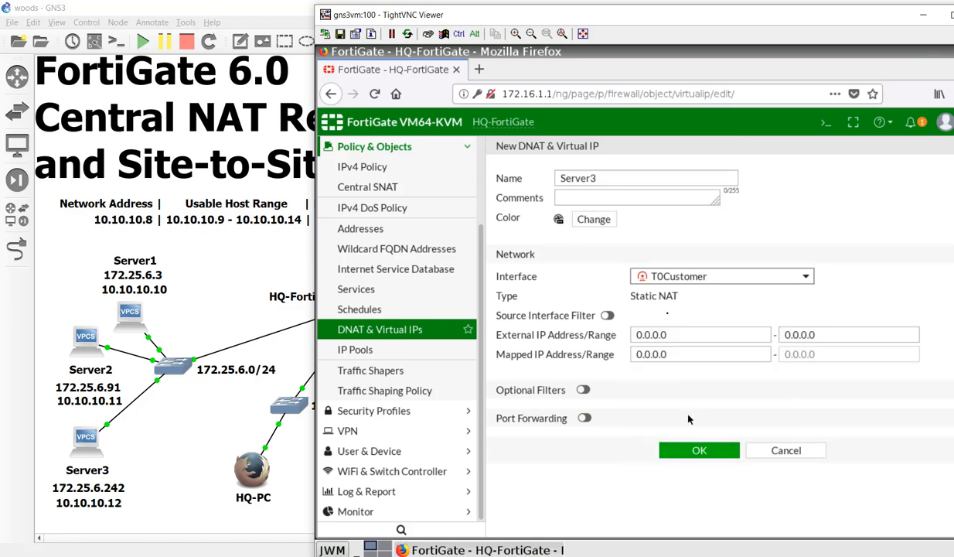
- Set external IP 10.10.10.12 mapped to 172.25.6.242 and save Server3
click(684, 334)
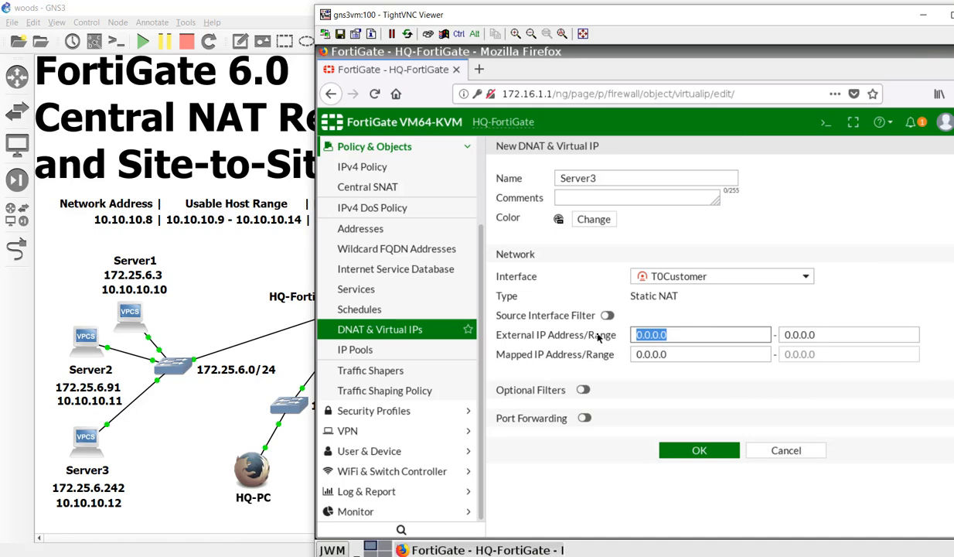
text(210)
key(BackSpace)
key(BackSpace)
key(BackSpace)
text(1)
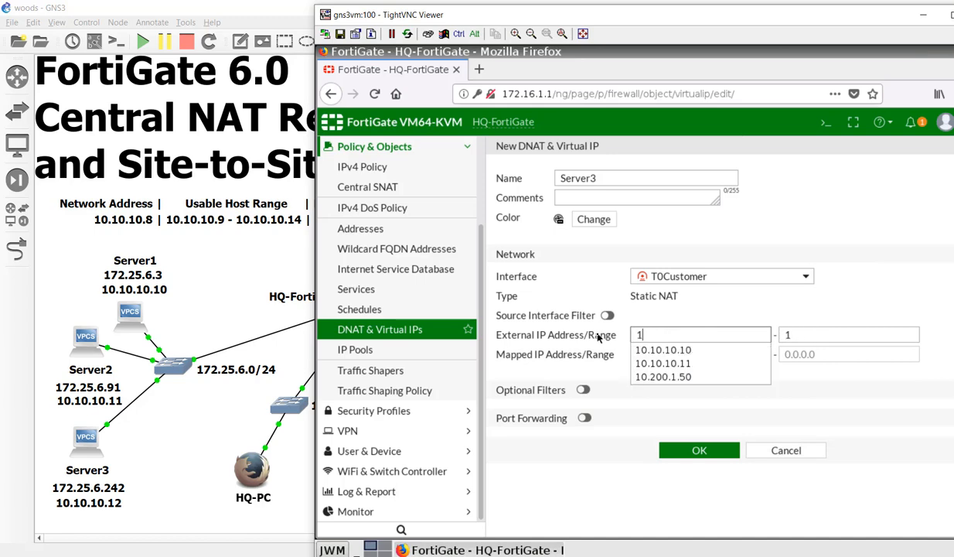
text(0.10.10.)
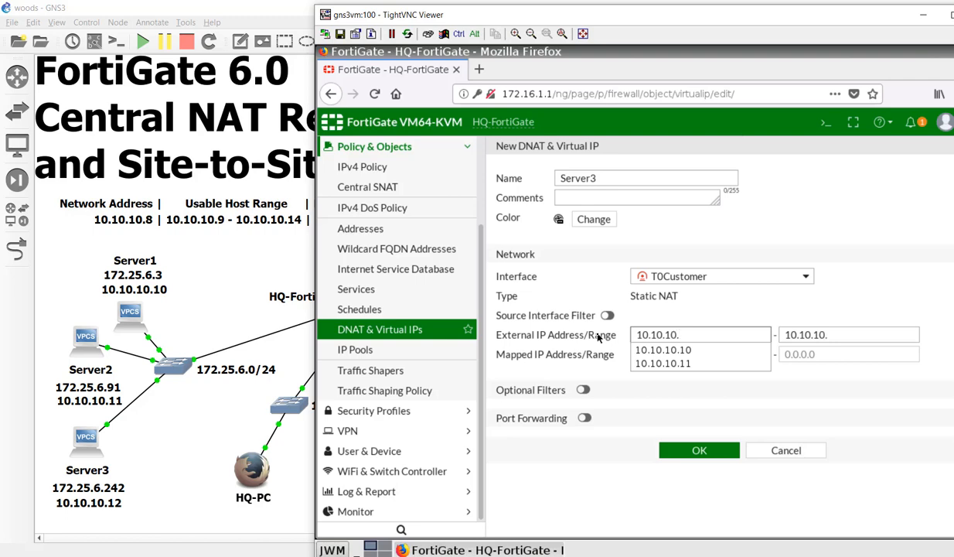
text(12)
key(Tab)
key(Tab)
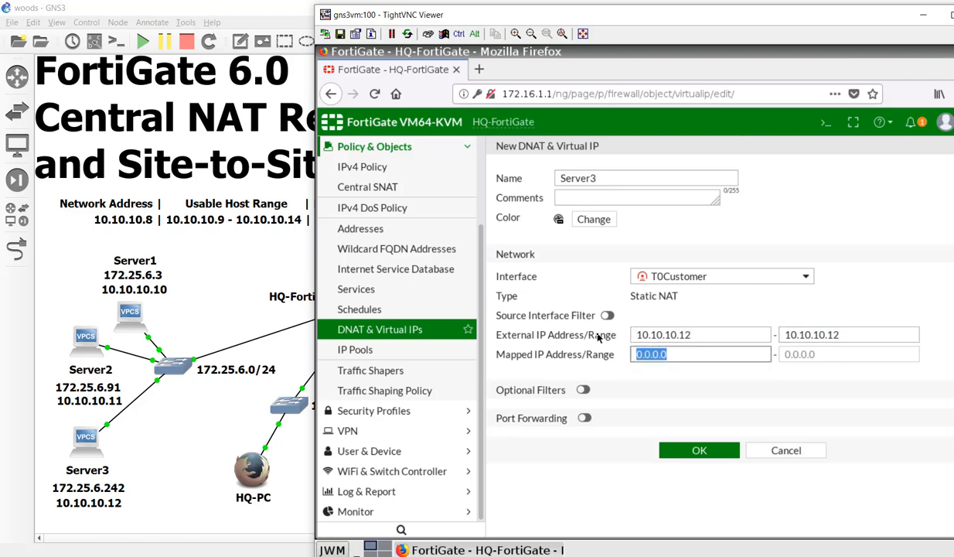
text(1721)
key(BackSpace)
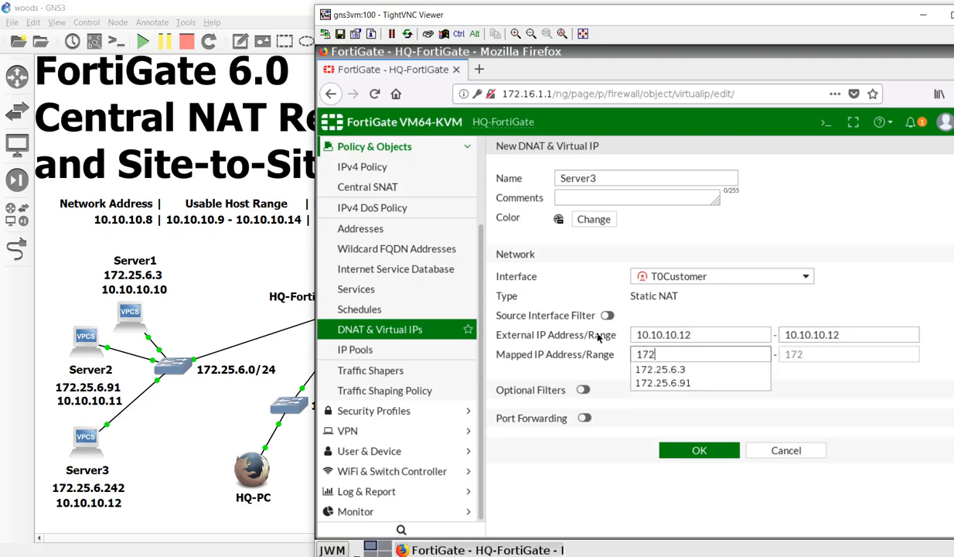
text(.25.6.24)
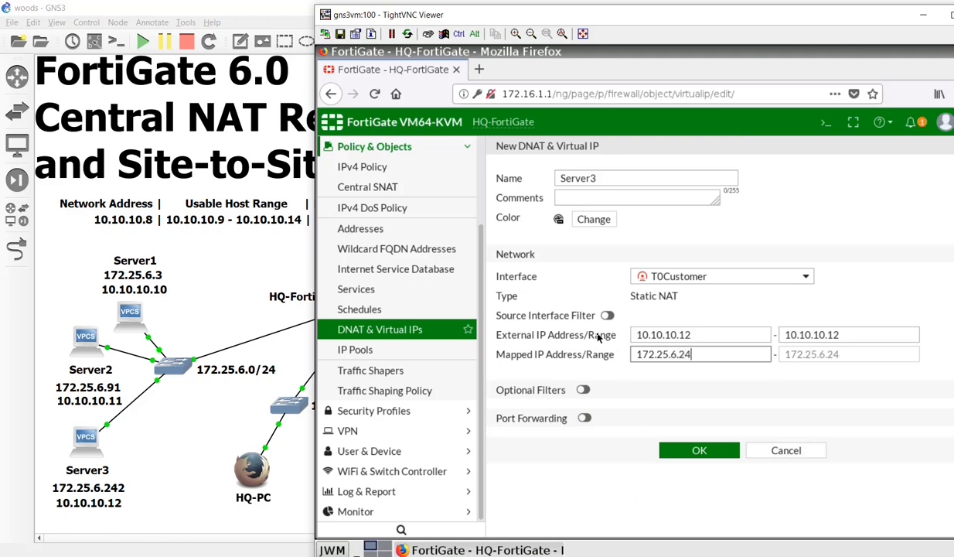
text(2)
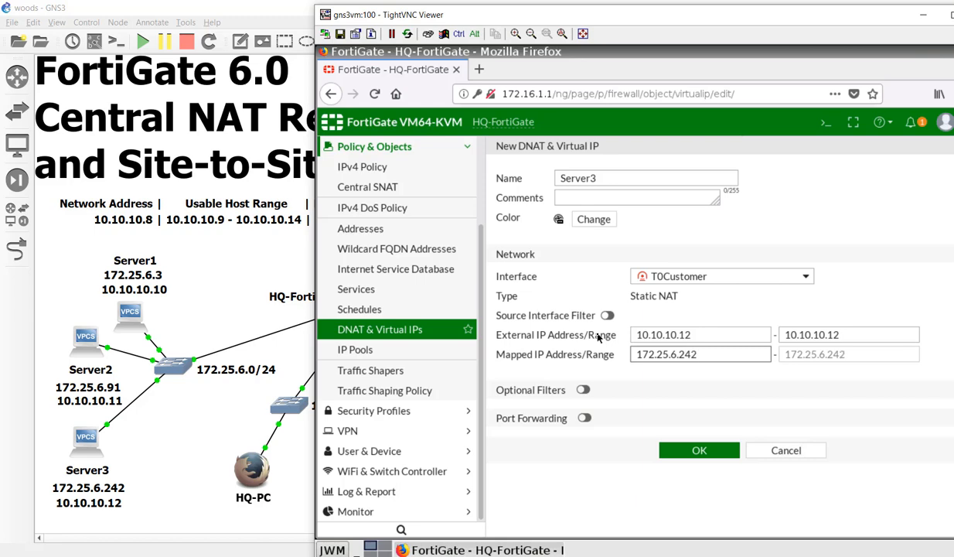
click(670, 447)
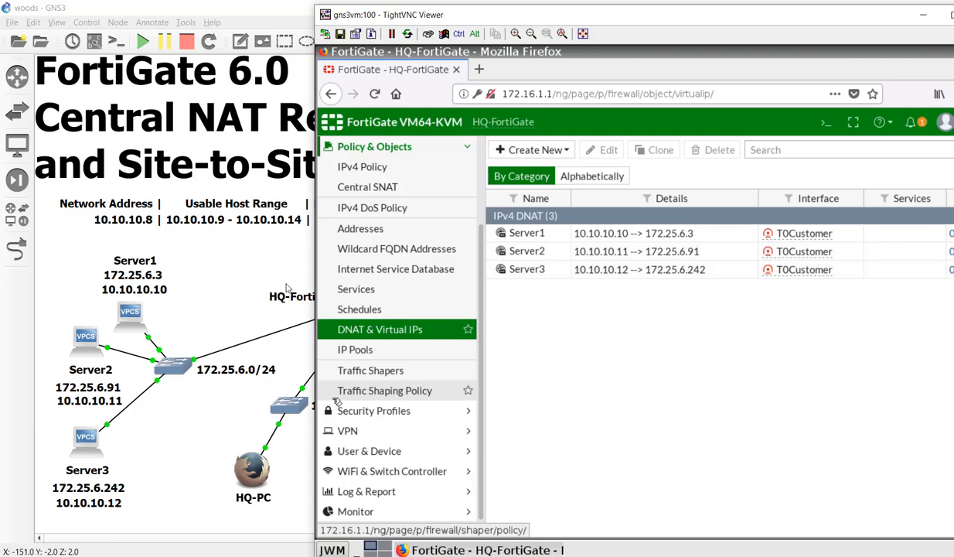
- Open the DMZ IPv4 policy and begin a new Address object from its Source picker
click(364, 166)
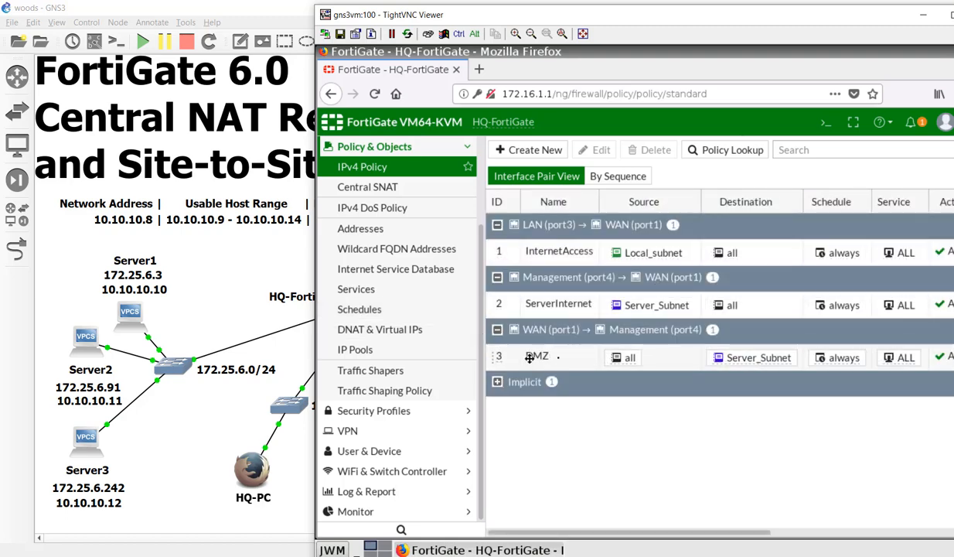
double_click(563, 358)
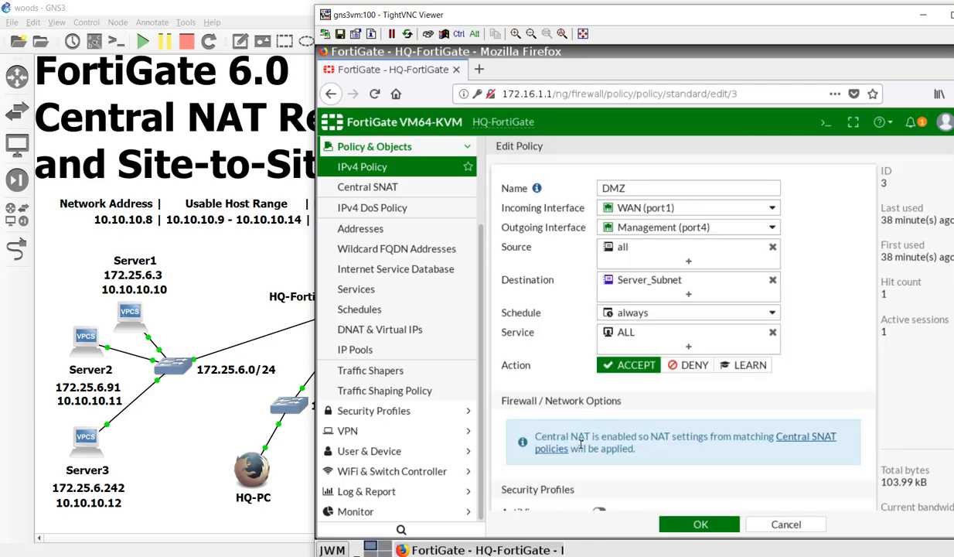
click(665, 257)
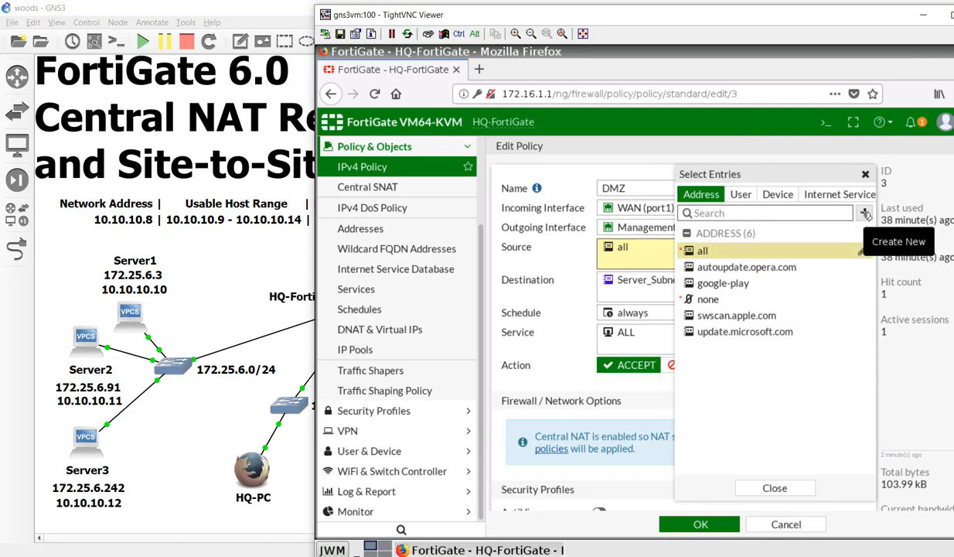
click(865, 214)
click(734, 277)
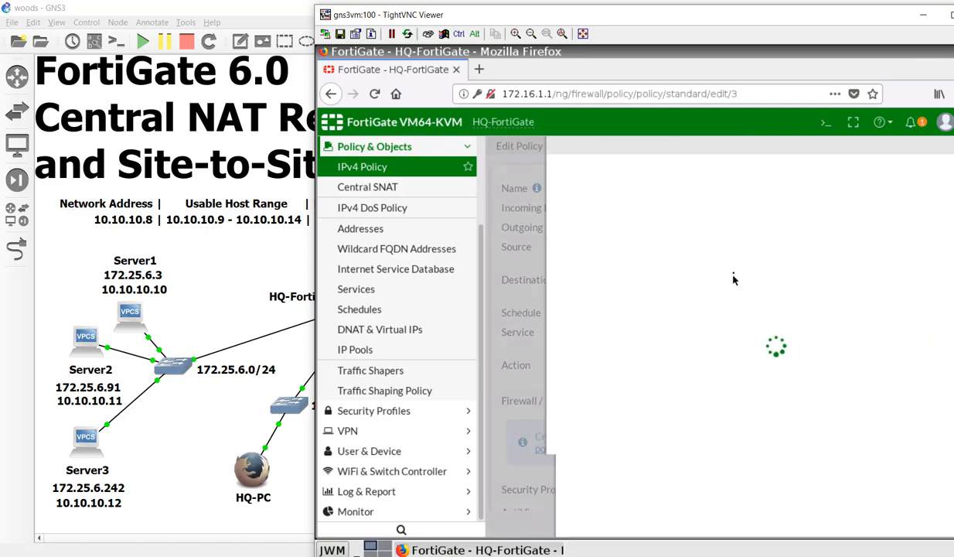
- Name the address Customer with subnet 192.168.1.0/24 on interface T0Customer
click(733, 178)
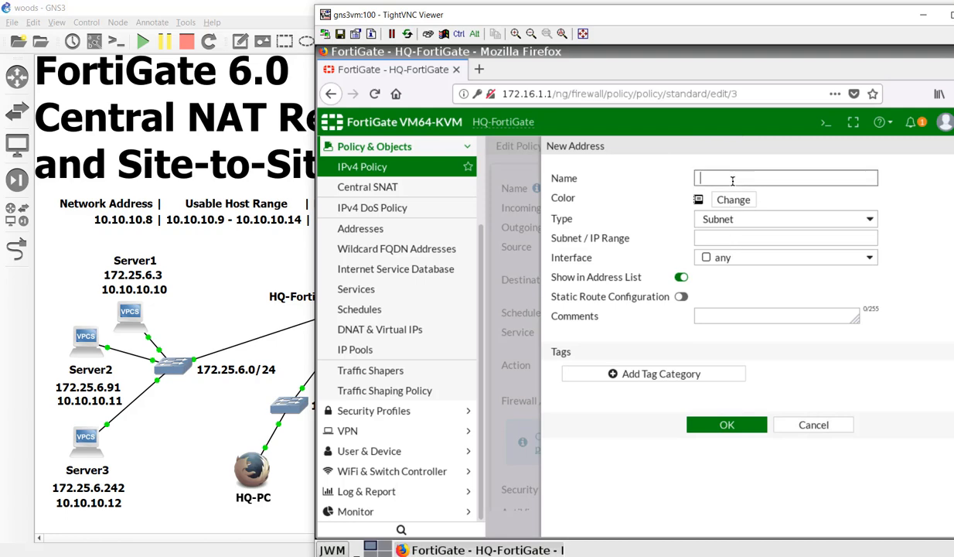
text(Customer)
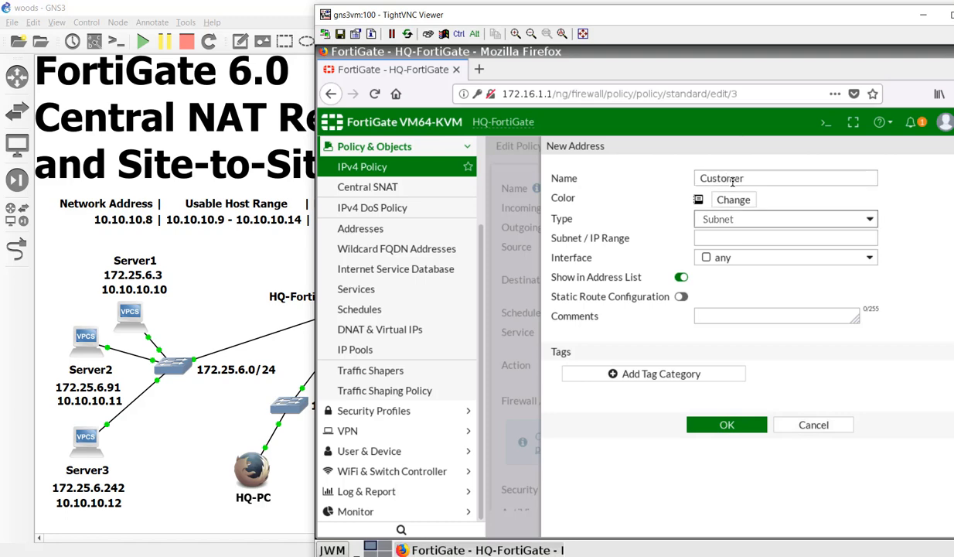
key(Tab)
text(192.1)
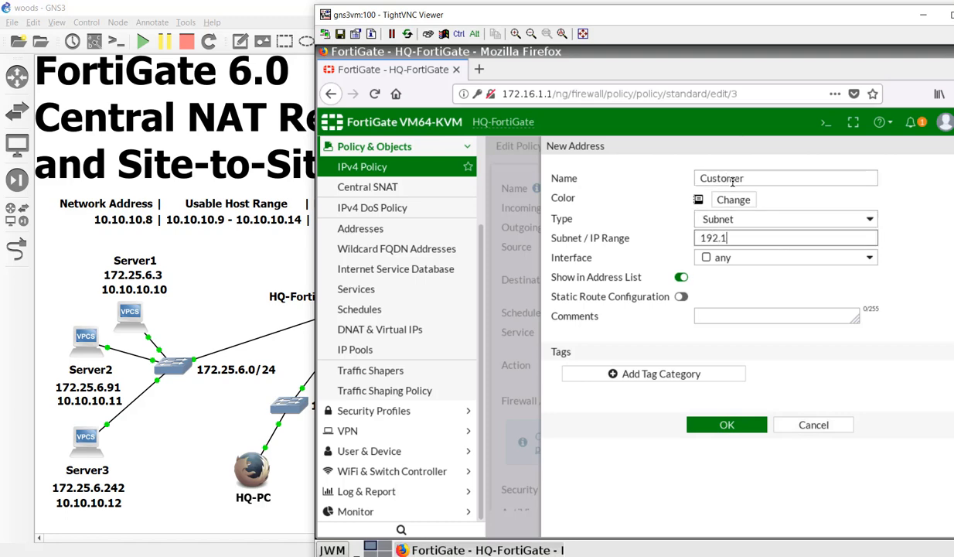
text(68.1.0/24)
key(Tab)
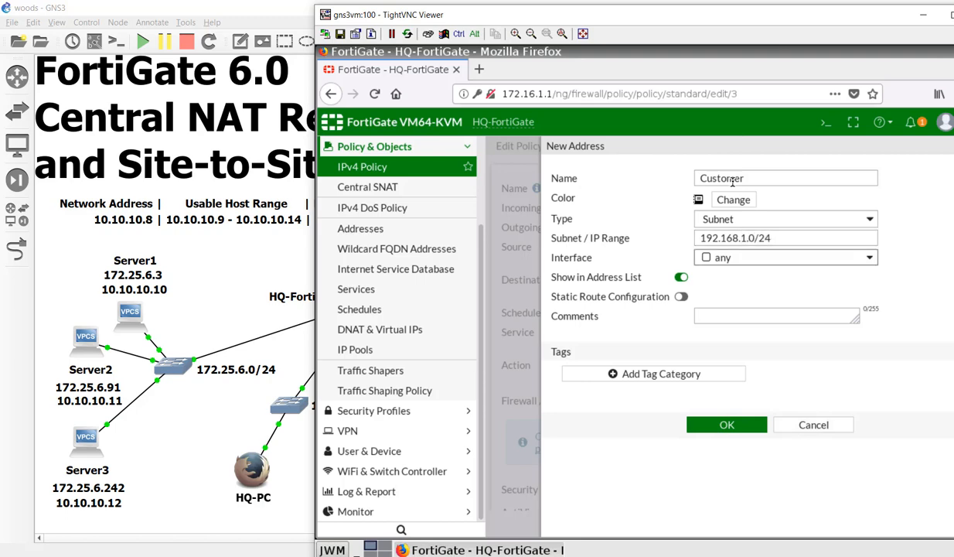
key(space)
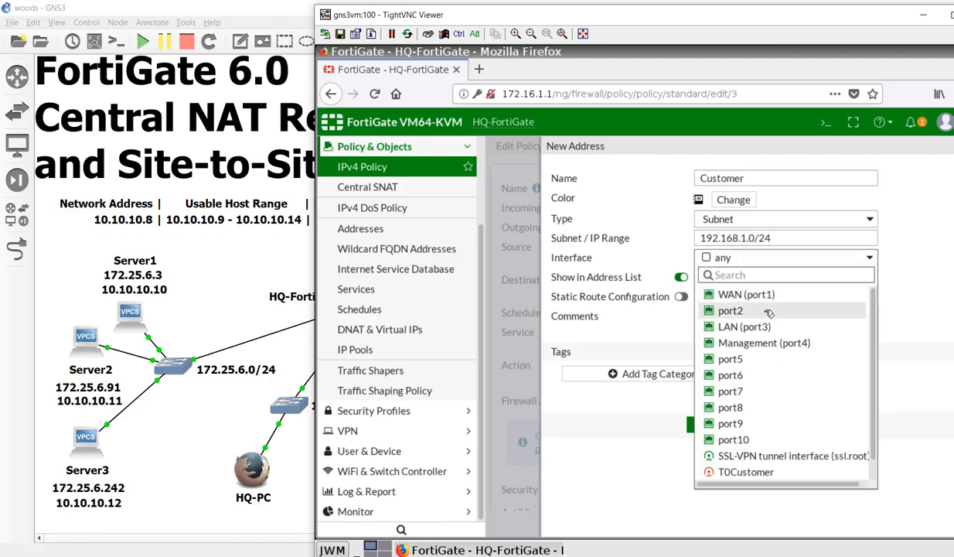
click(767, 473)
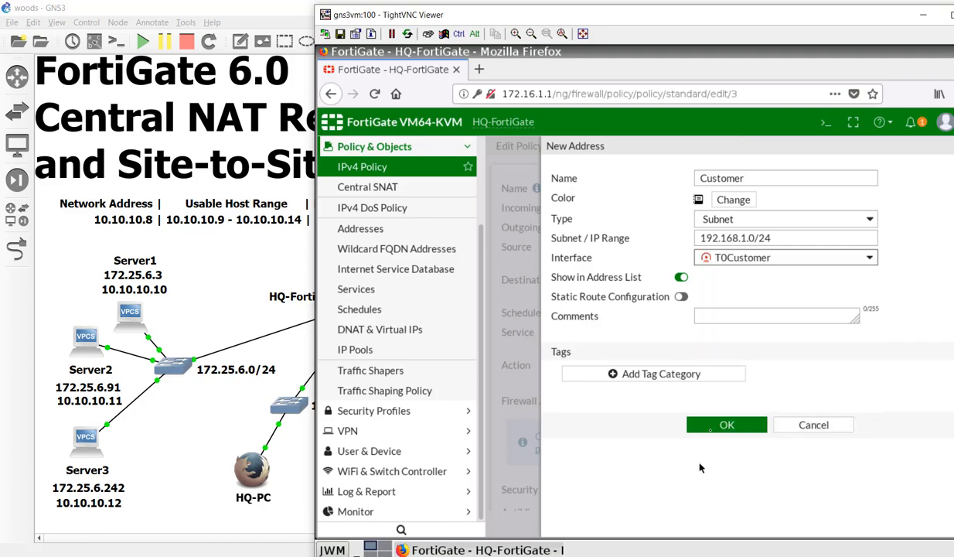
- Enable static route configuration, colour the address red, and save it
click(679, 296)
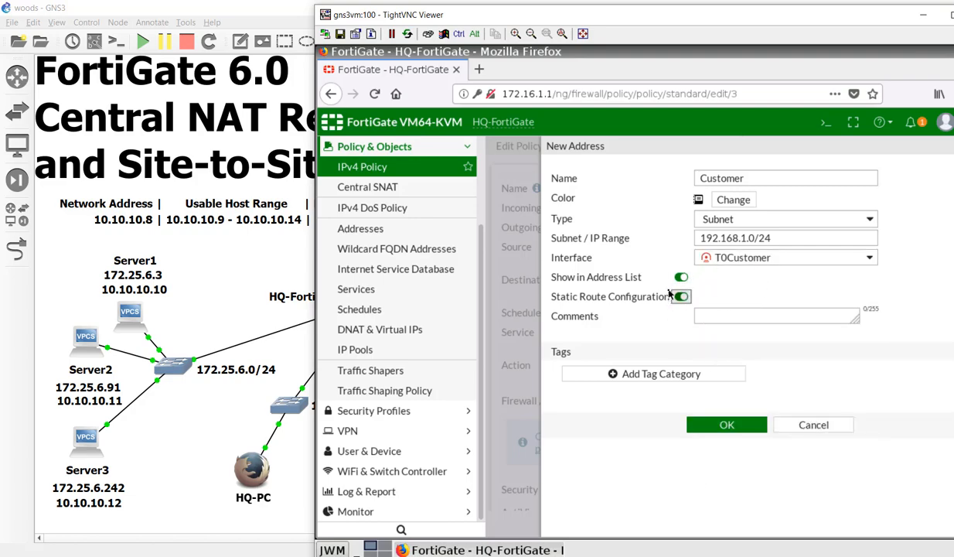
click(736, 200)
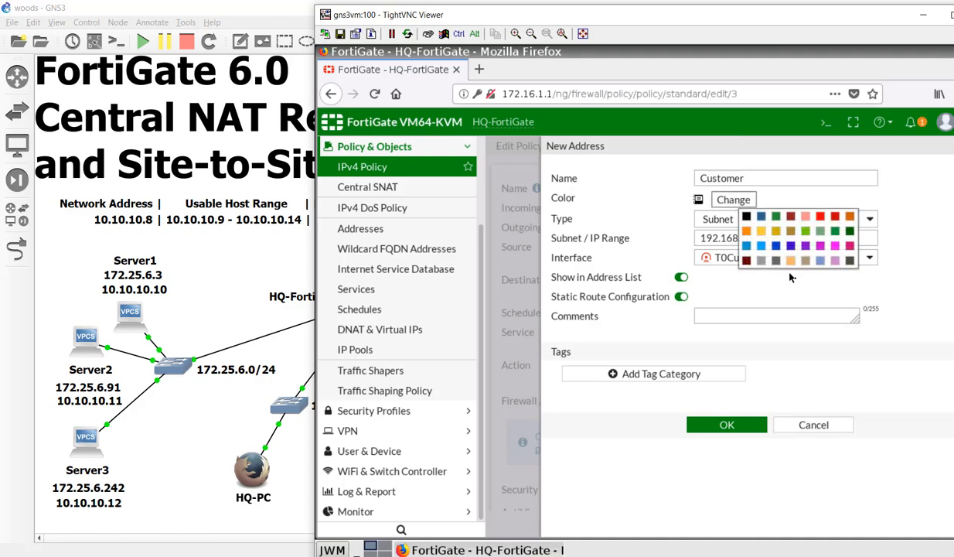
click(796, 209)
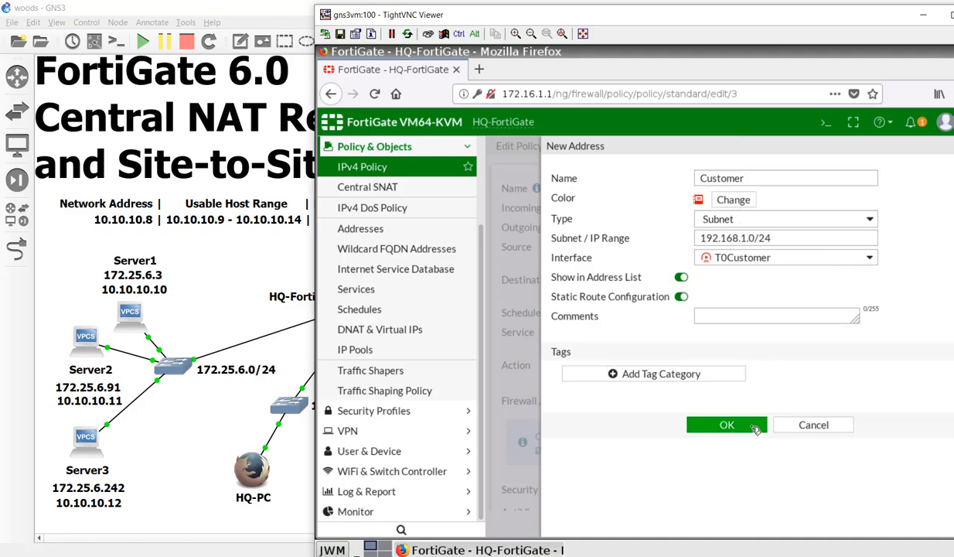
click(727, 423)
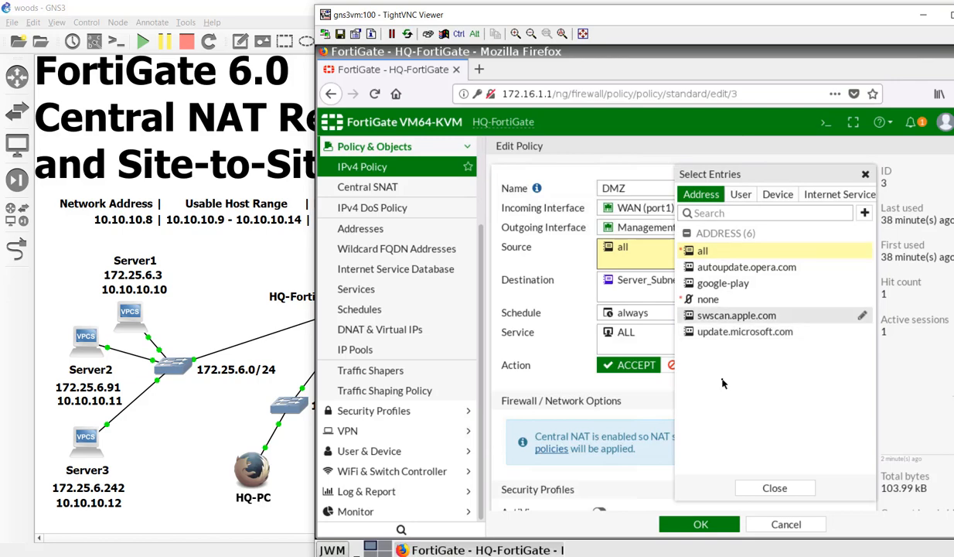
- Change the DMZ policy's incoming interface from WAN (port1) to T0Customer
click(544, 284)
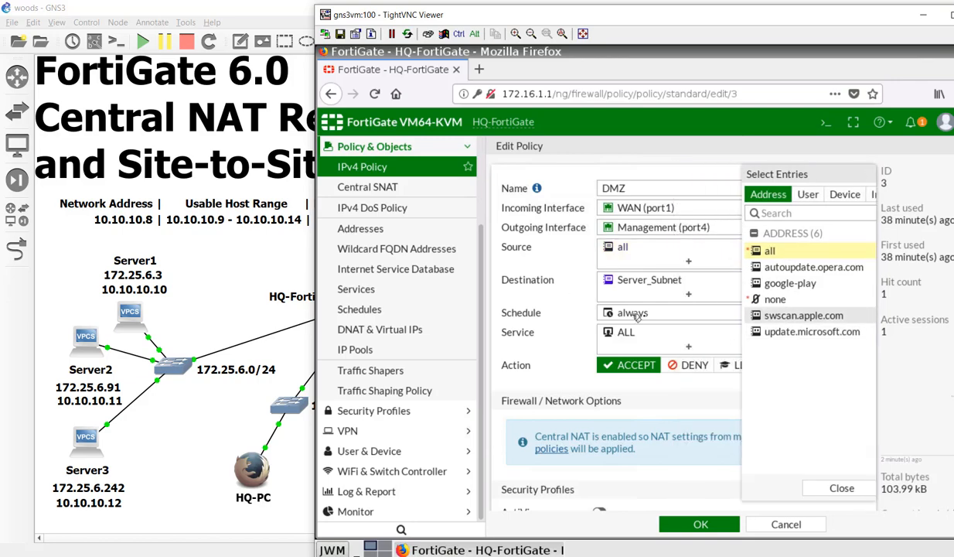
click(671, 211)
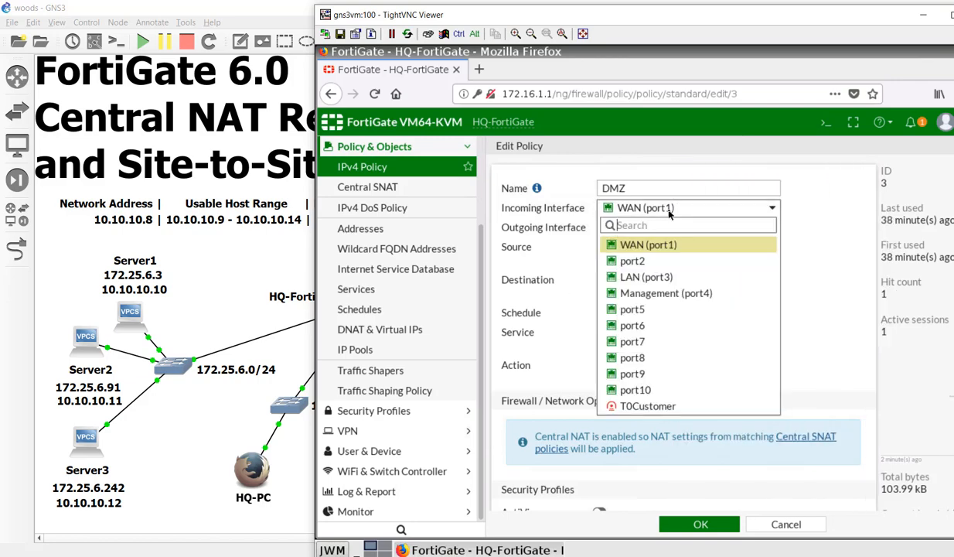
click(648, 406)
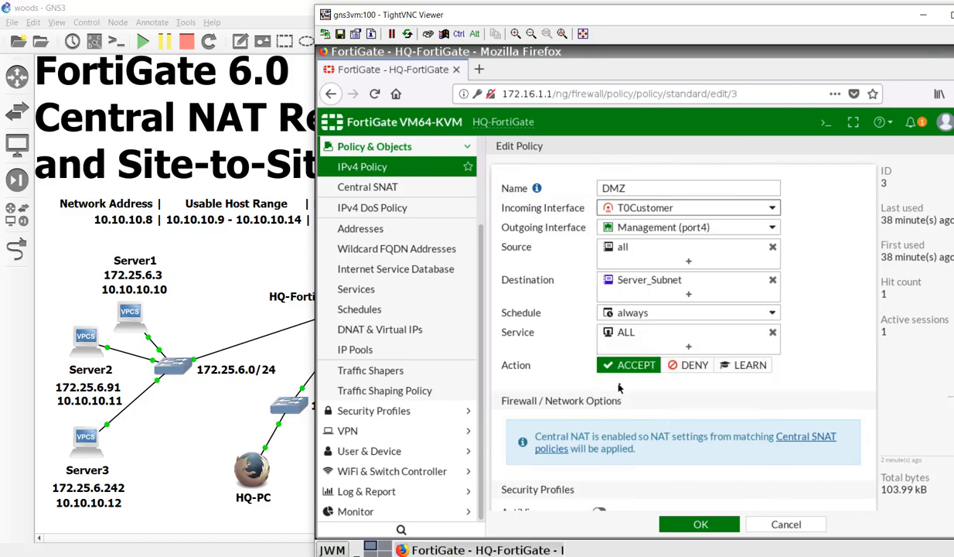
- Replace the DMZ policy's source 'all' with the Customer address and save the policy
click(639, 249)
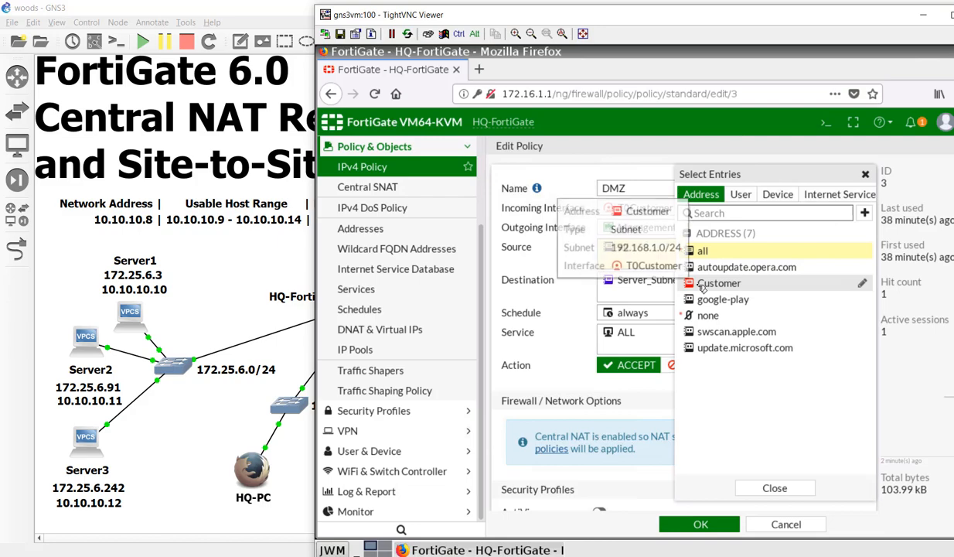
click(702, 286)
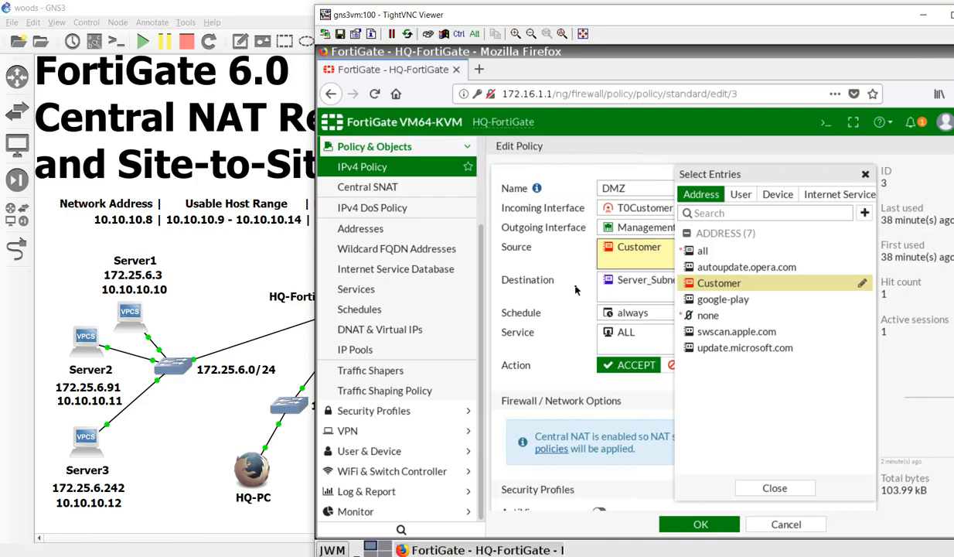
click(766, 489)
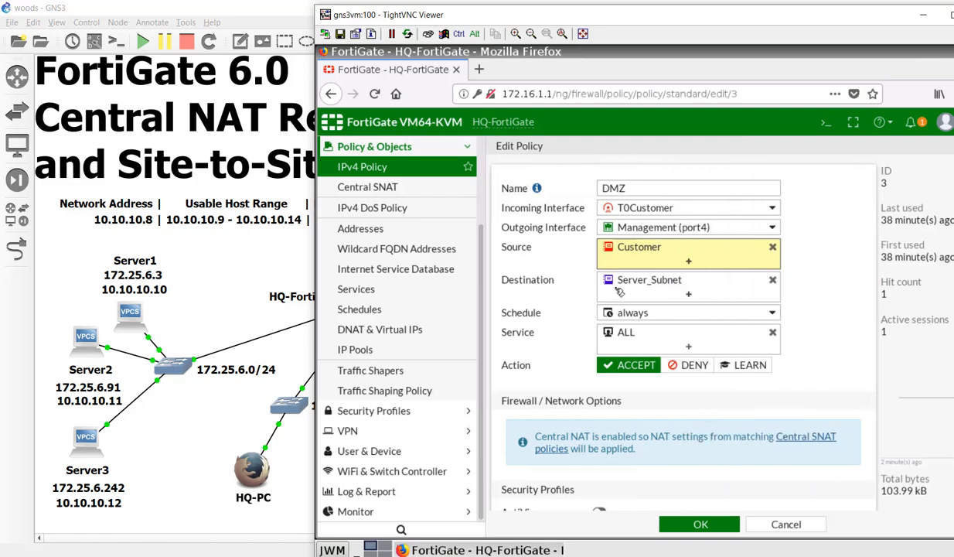
mouse_move(657, 286)
click(699, 523)
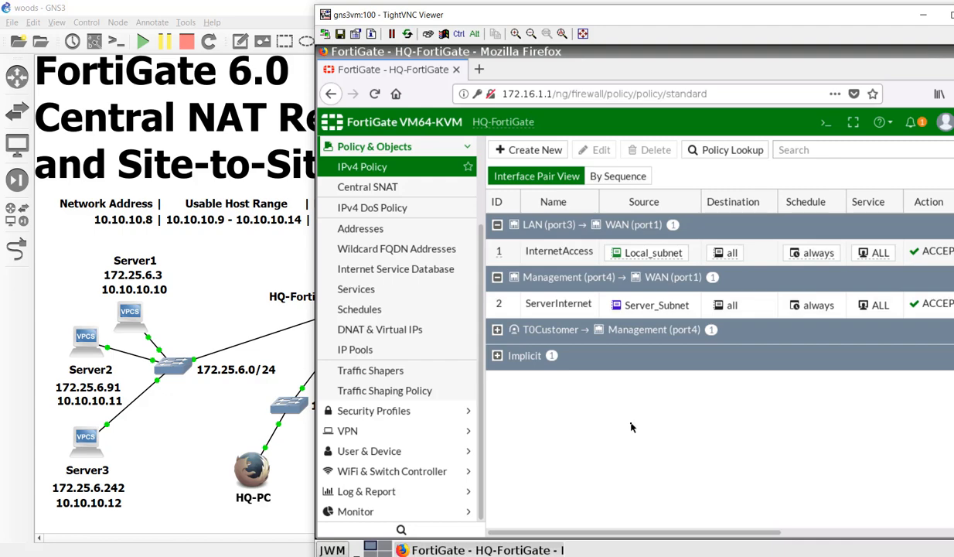
- In Monitor > IPsec Monitor, run Bring Up on the T0Customer tunnel to 10.200.3.1
click(425, 441)
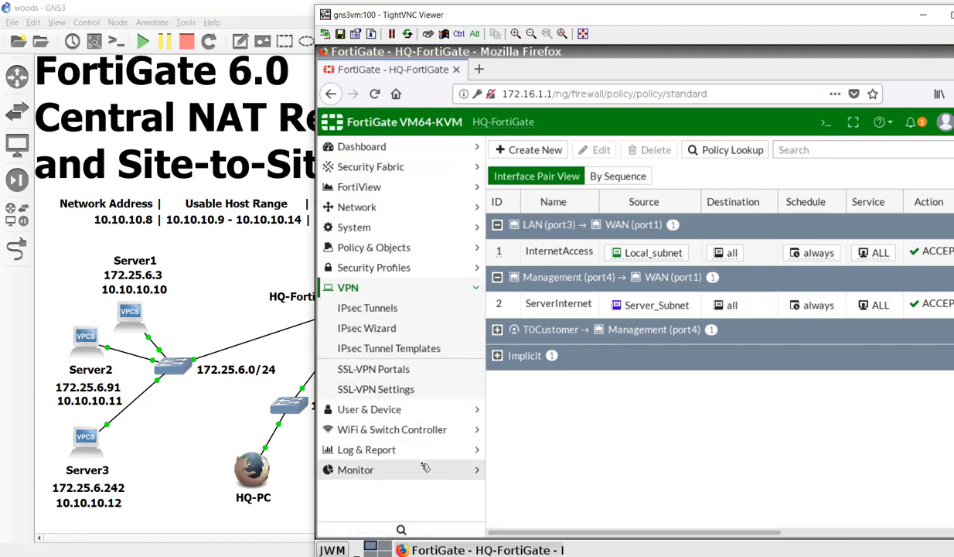
click(425, 468)
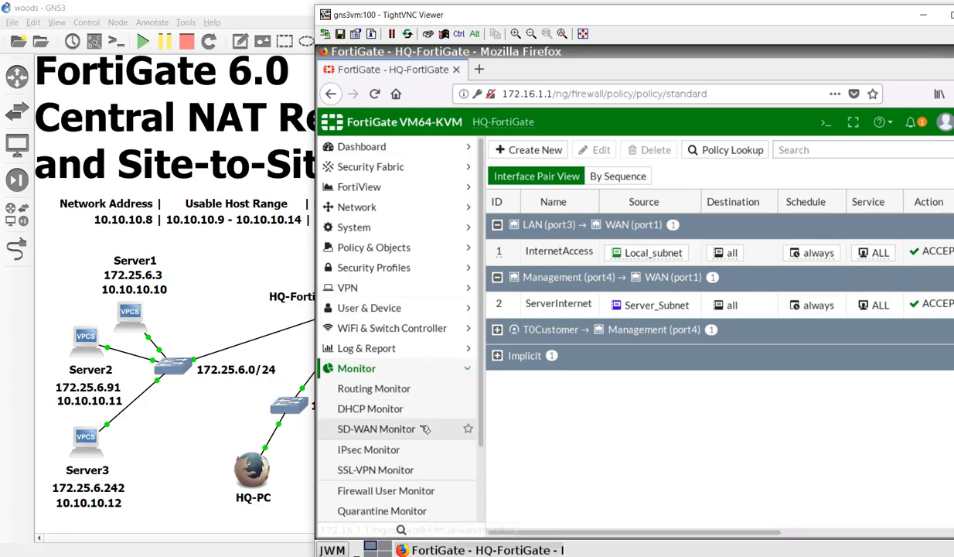
click(425, 450)
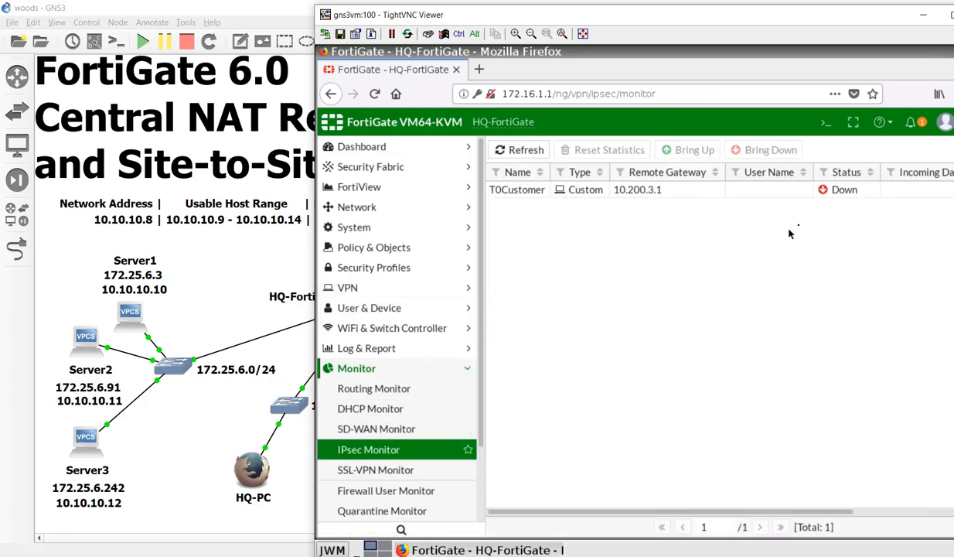
right_click(828, 194)
click(820, 218)
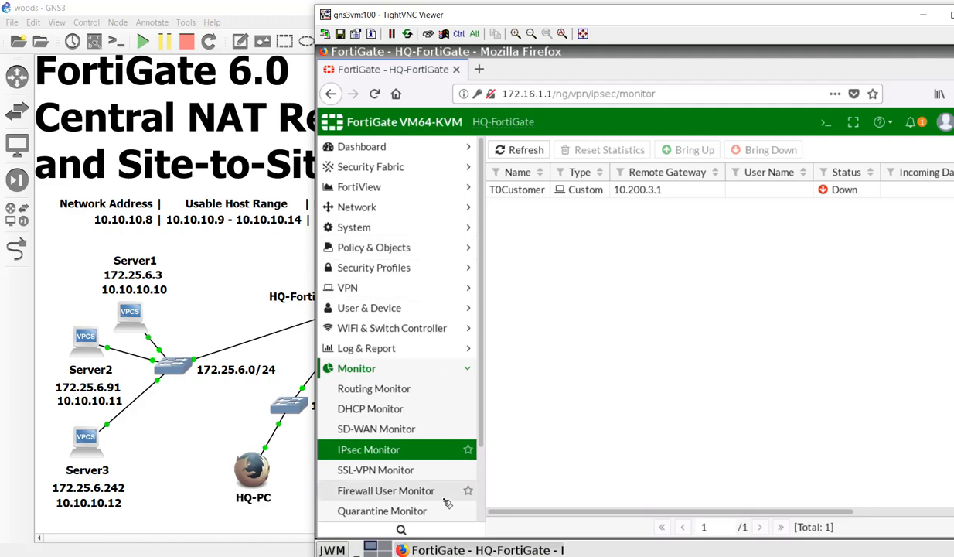
scroll(436, 480, down, 2)
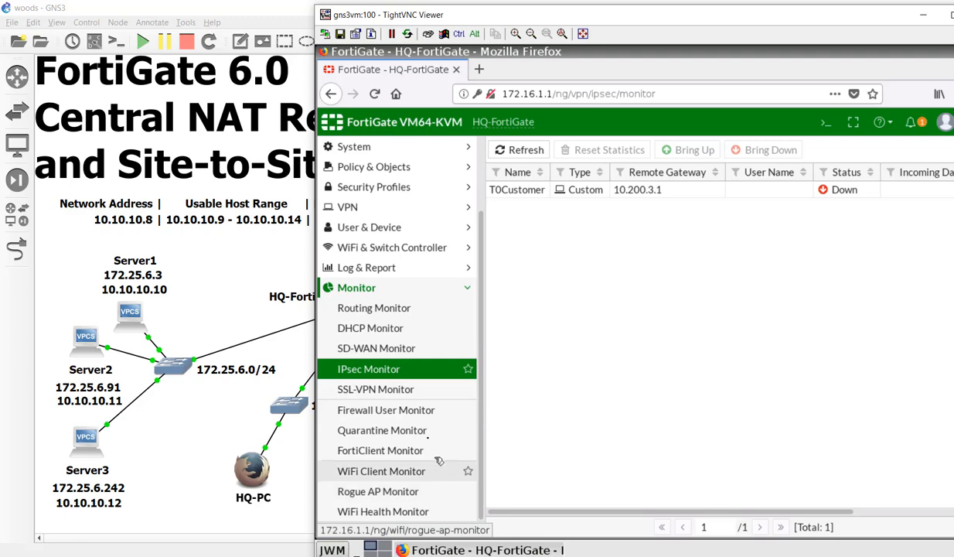
scroll(430, 424, up, 2)
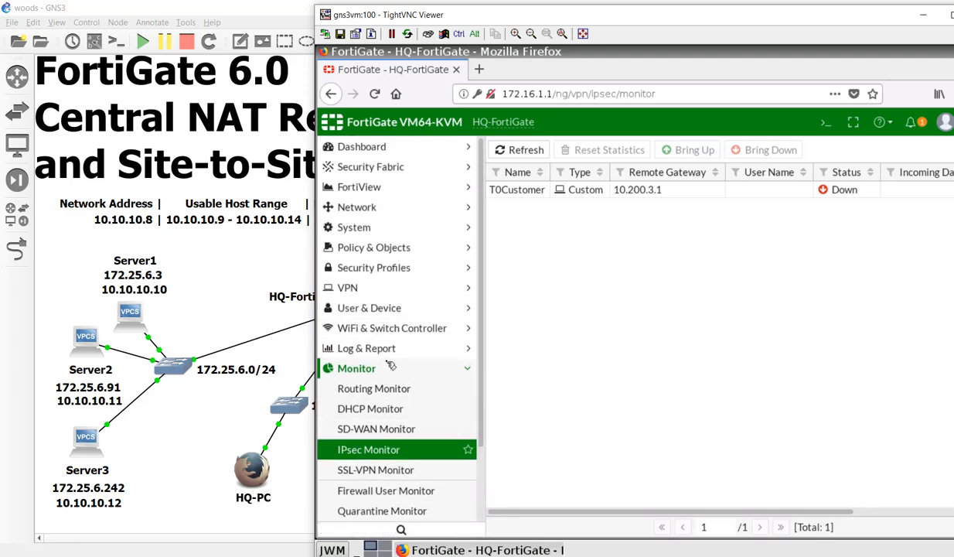
click(410, 348)
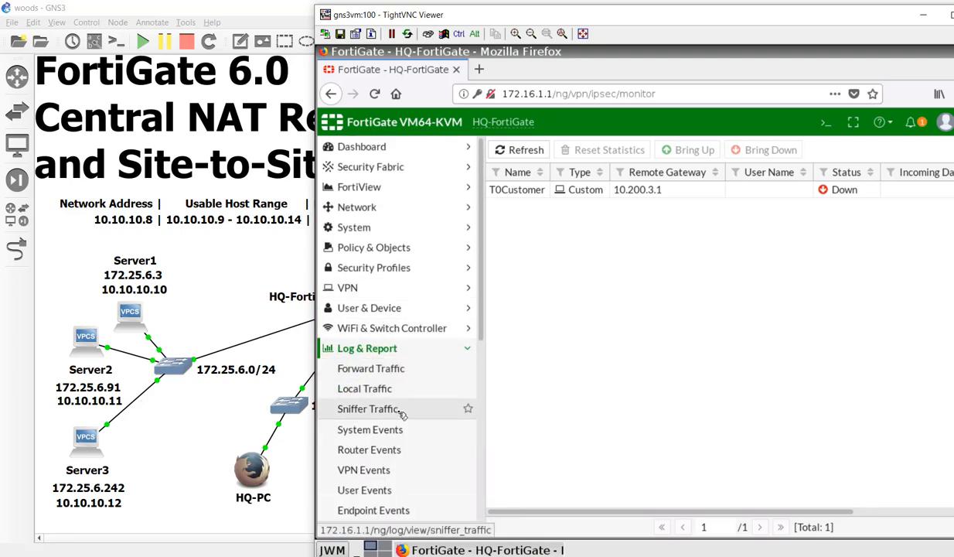
- Review the top five VPN Events entries, confirming T0Customer's phase 1 and phase 2 succeeded
click(389, 469)
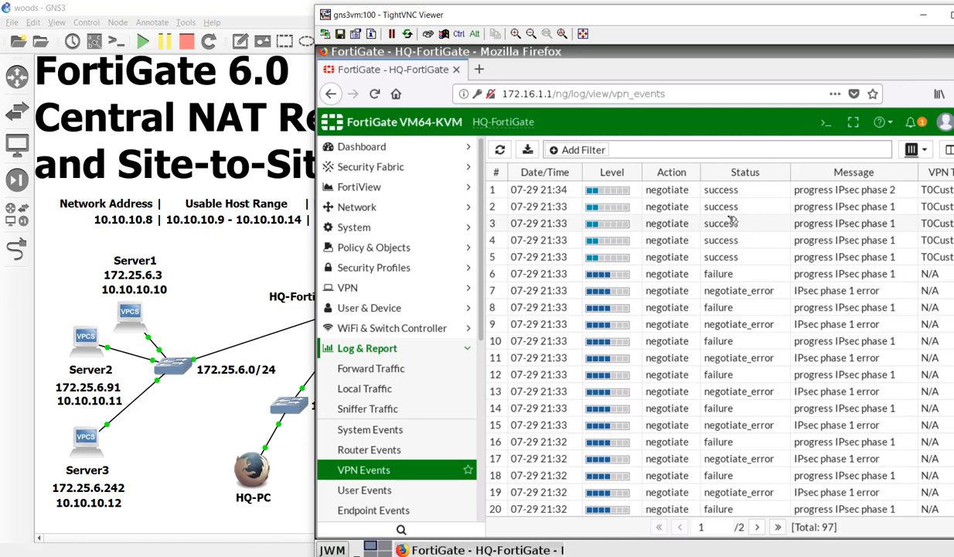
click(763, 256)
click(762, 239)
click(763, 222)
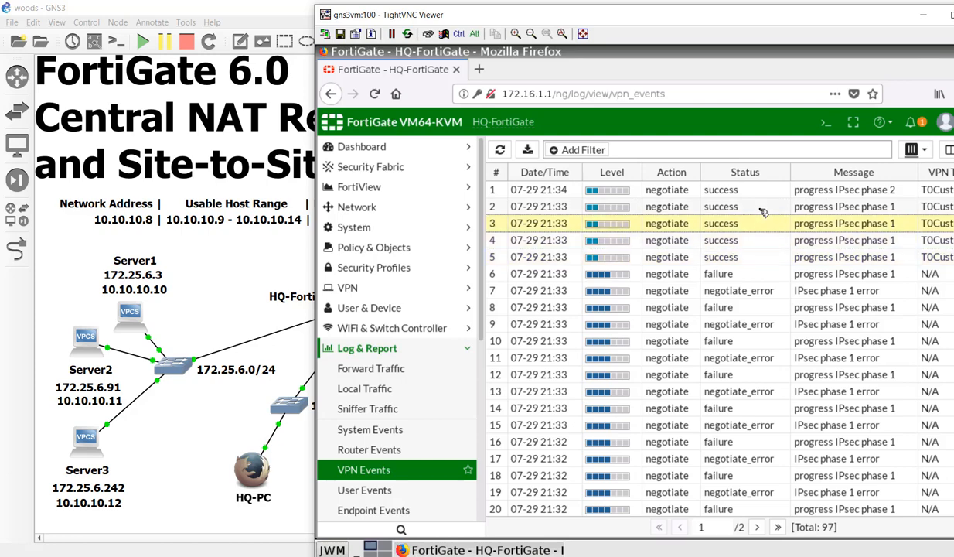
click(763, 207)
click(764, 192)
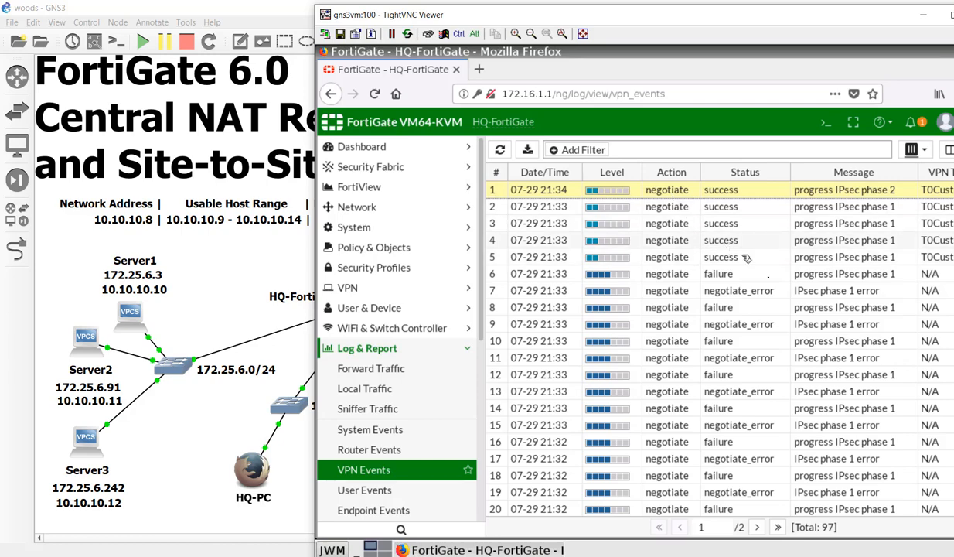
- Open the Remote-PC node's TightVNC console from the GNS3 topology
click(239, 300)
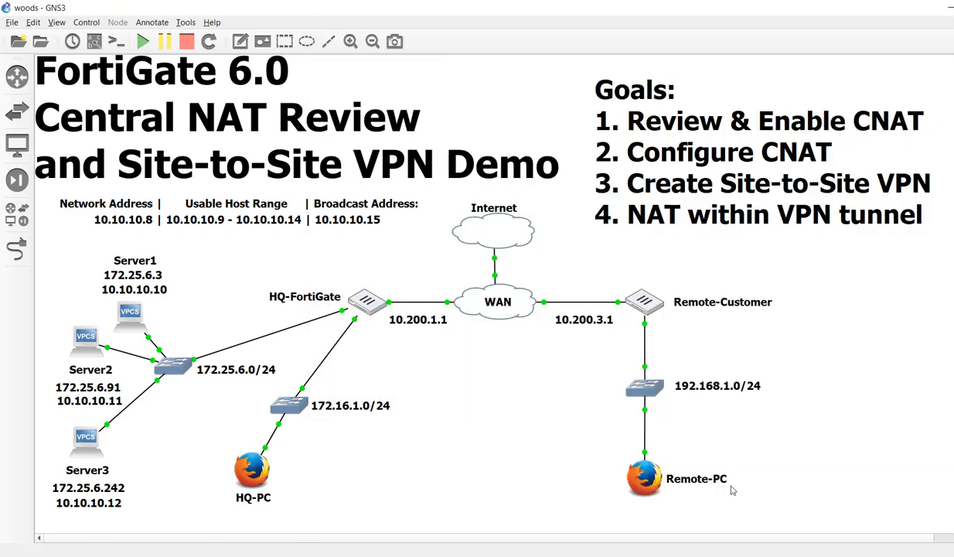
double_click(646, 477)
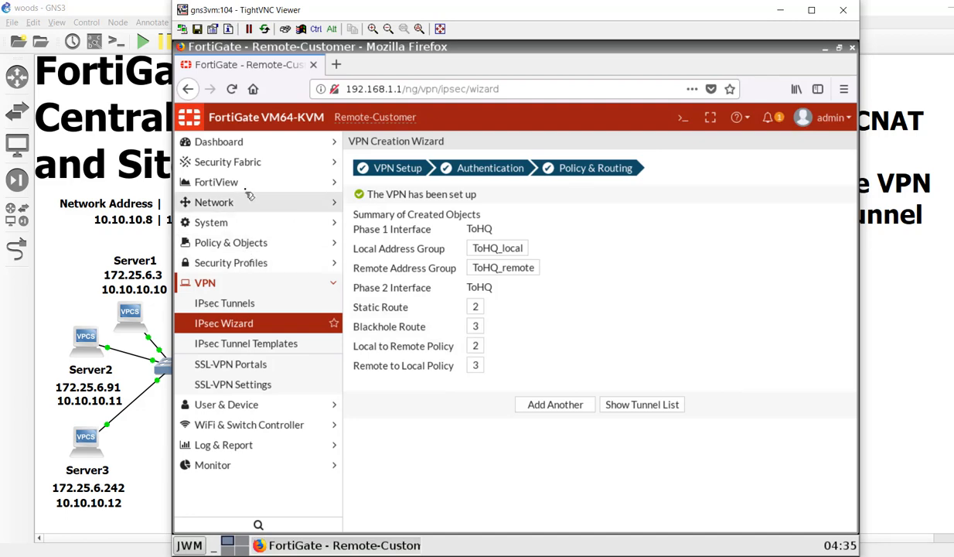
- Open Remote-Customer's VPN Events log and inspect the latest ToHQ entry
click(249, 466)
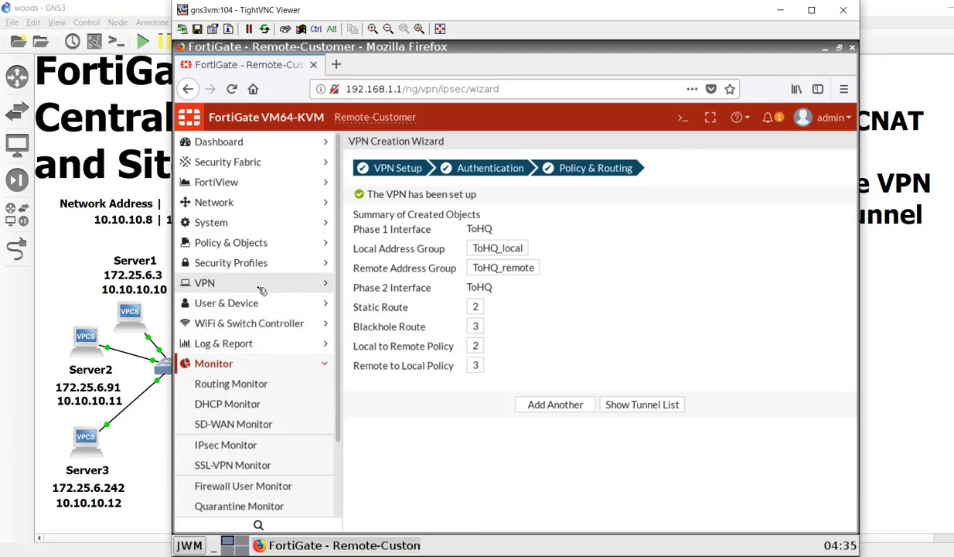
click(262, 346)
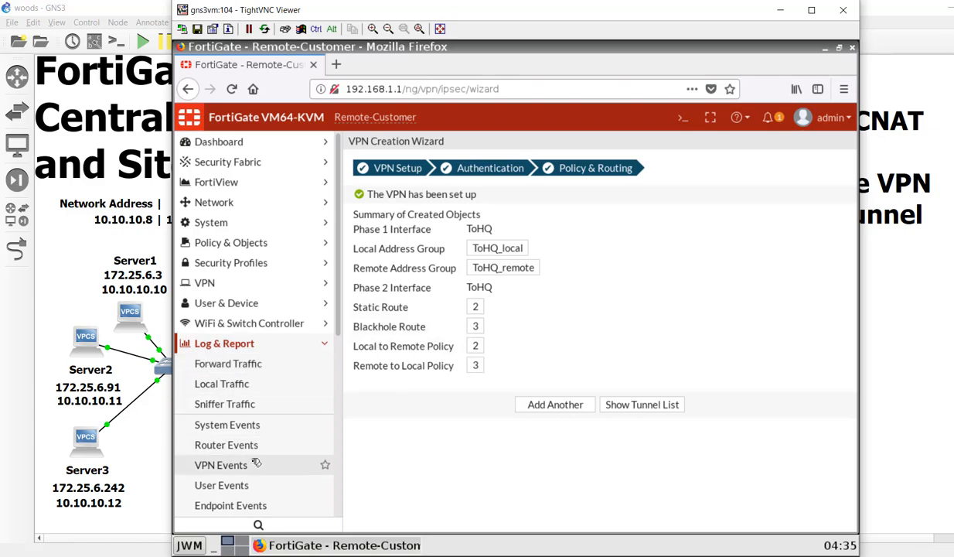
click(256, 462)
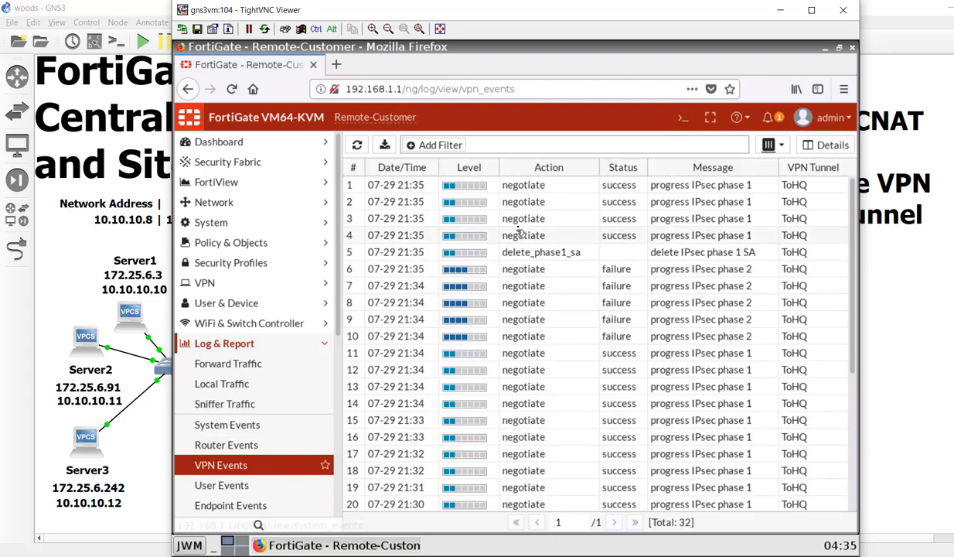
click(599, 193)
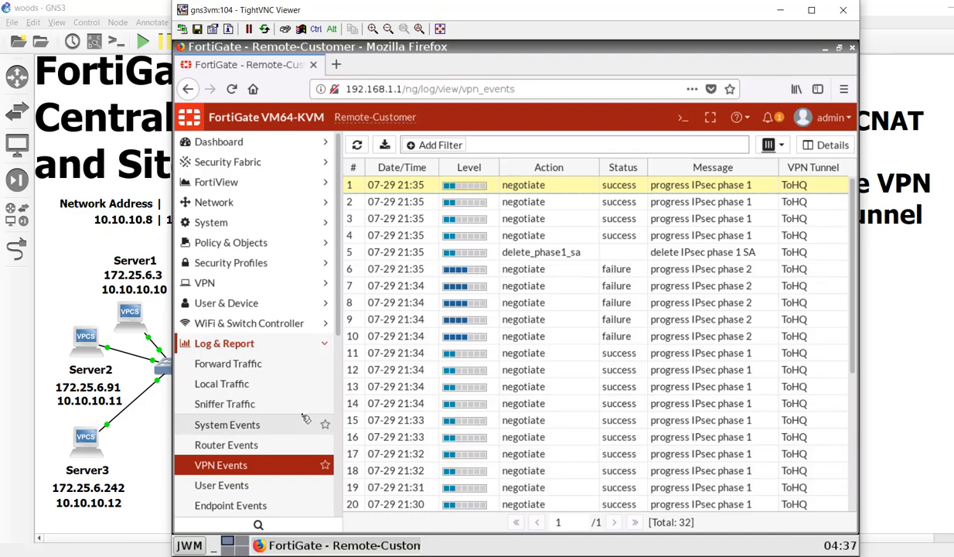
scroll(263, 471, down, 5)
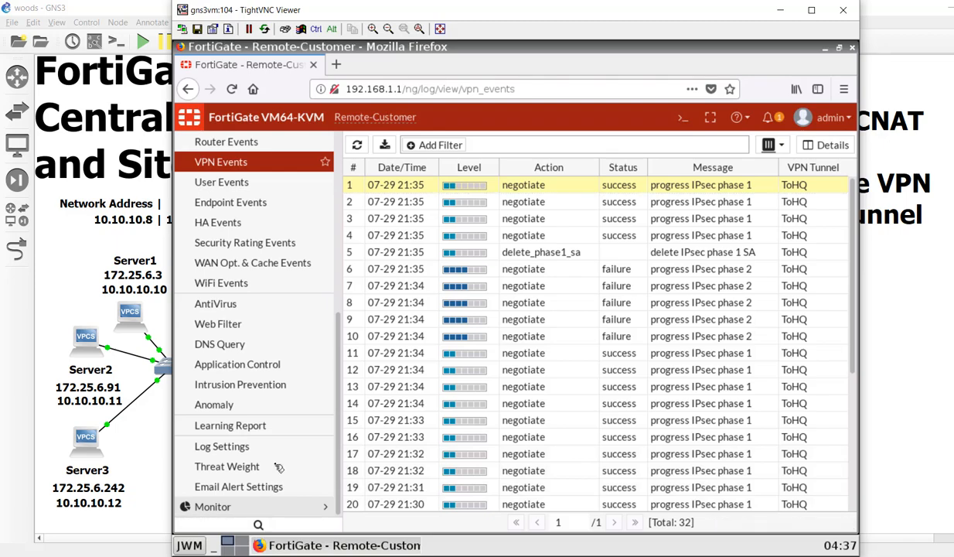
click(263, 506)
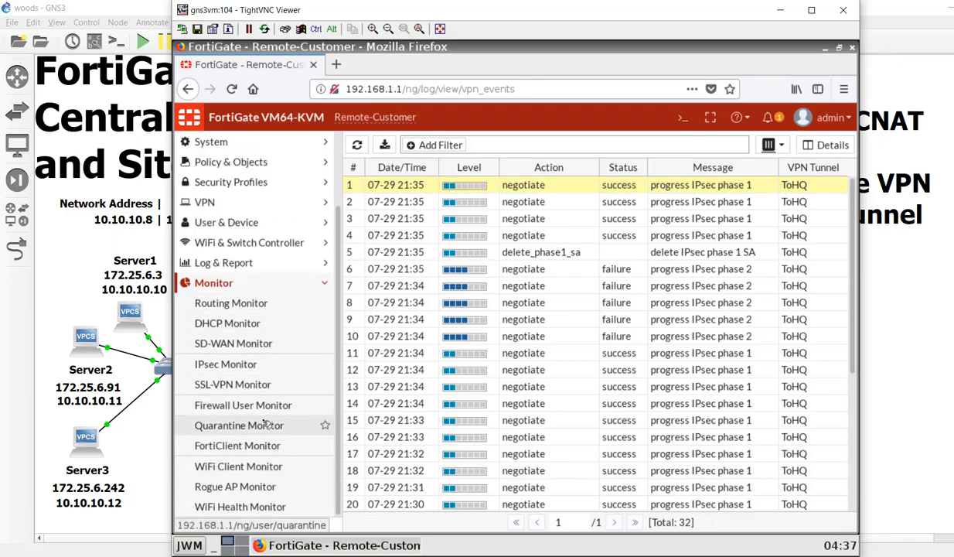
- Bring up the ToHQ tunnel from the IPsec Monitor
click(245, 360)
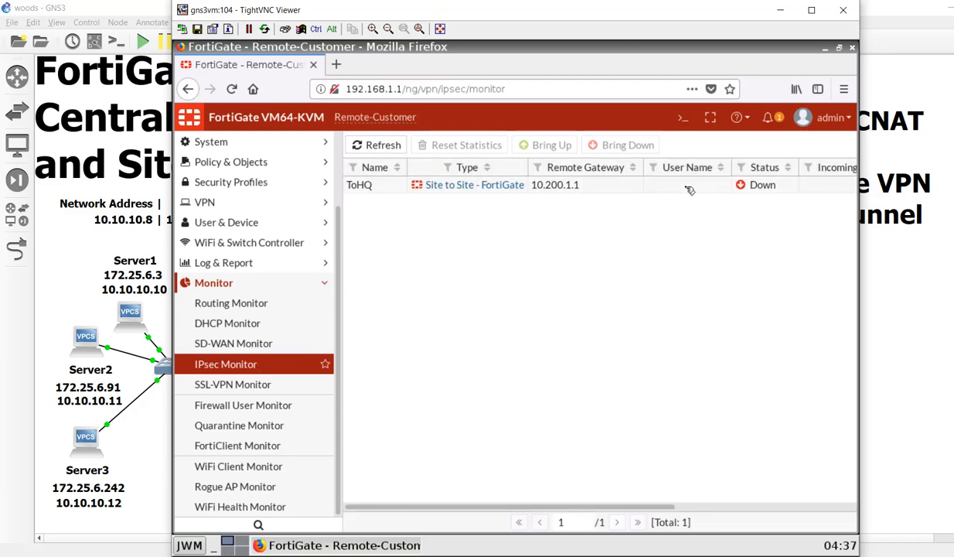
right_click(687, 188)
click(700, 215)
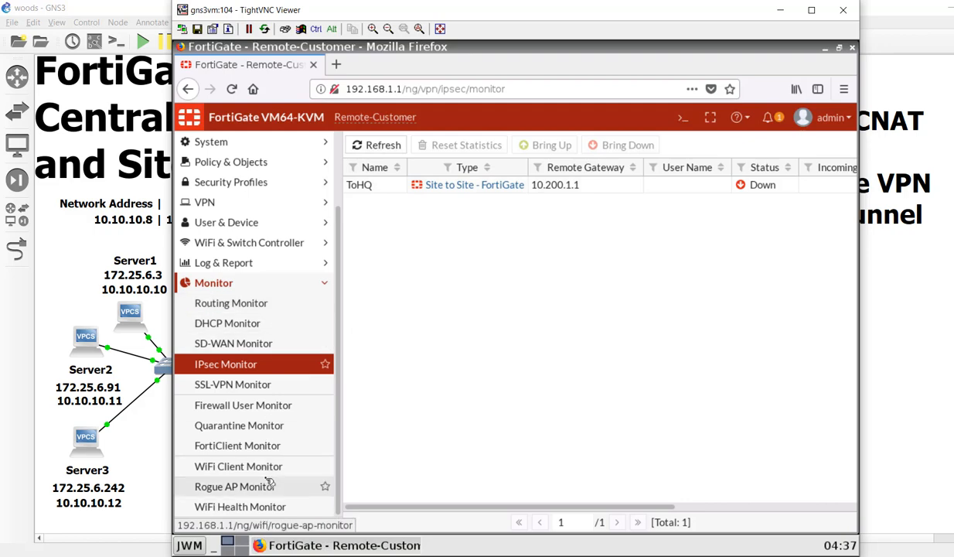
- Reopen the VPN Events log to see the new ToHQ phase 2 success
scroll(263, 433, up, 2)
click(256, 277)
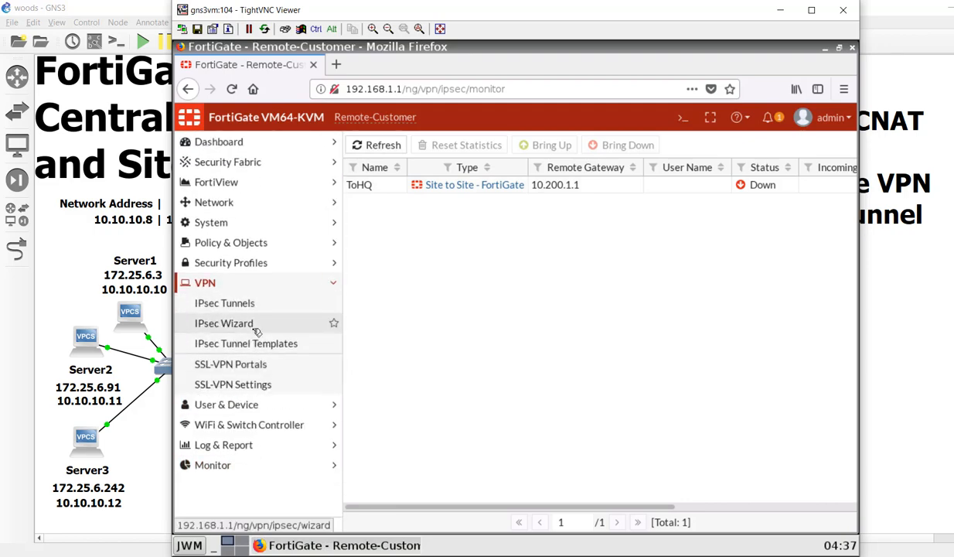
click(251, 453)
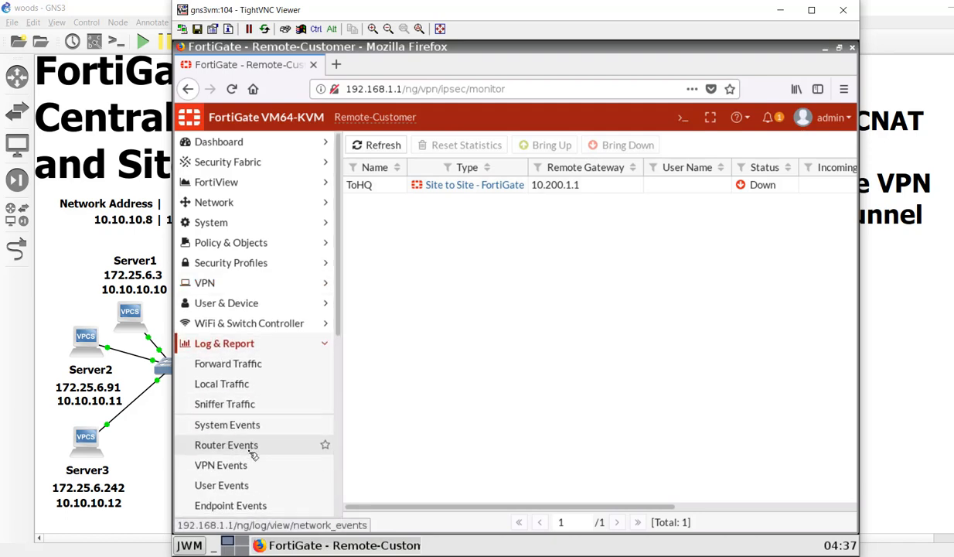
scroll(251, 449, down, 2)
scroll(252, 451, down, 2)
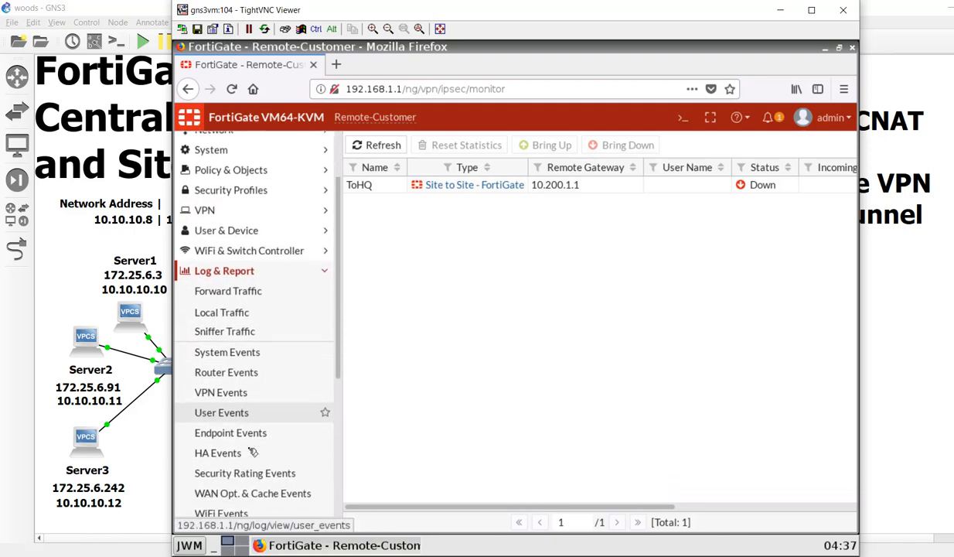
click(252, 392)
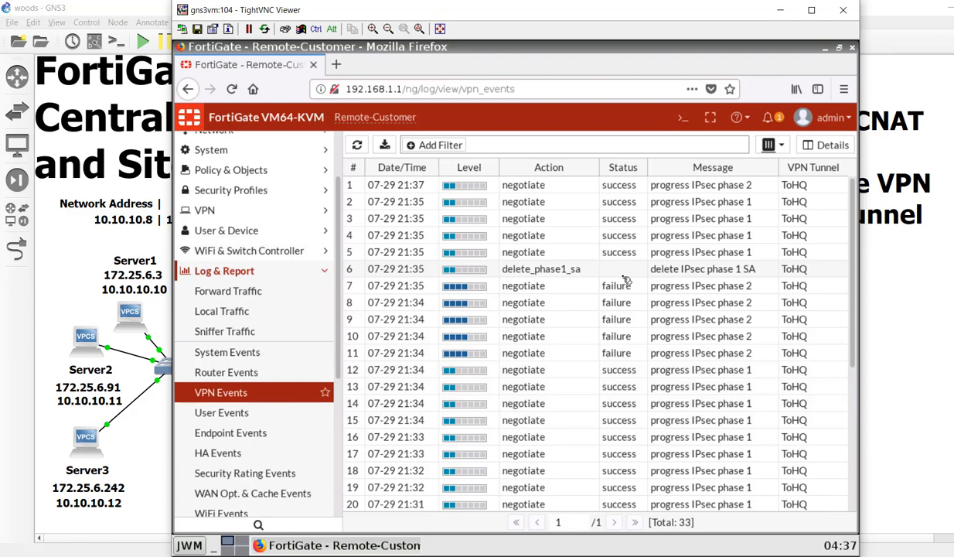
- Review the Log Details of the newest phase 2 success event, then close the panel
click(632, 234)
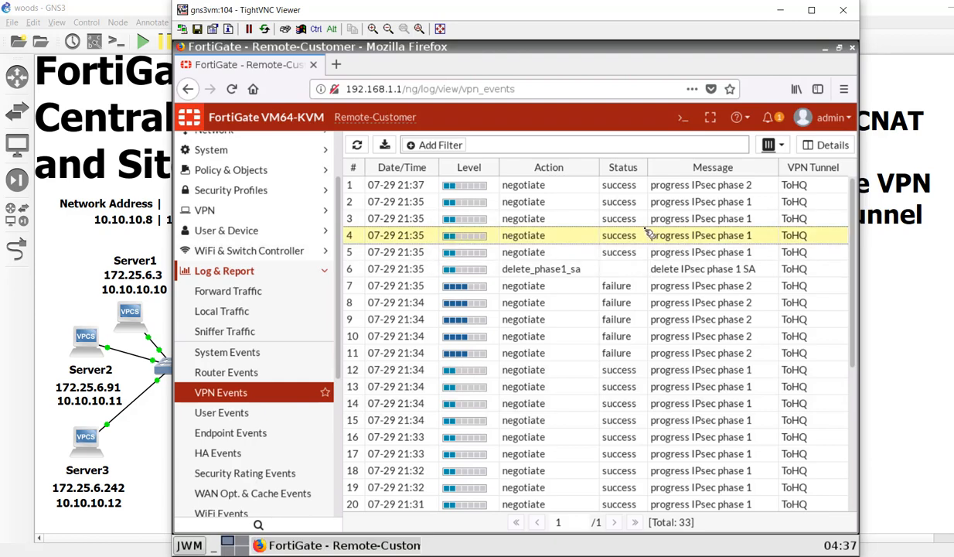
click(645, 186)
double_click(646, 187)
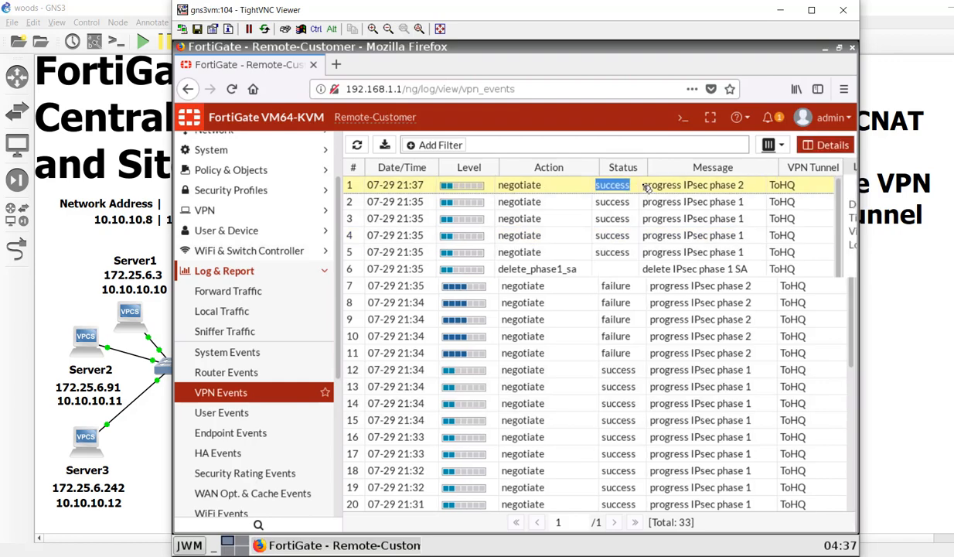
scroll(768, 371, down, 5)
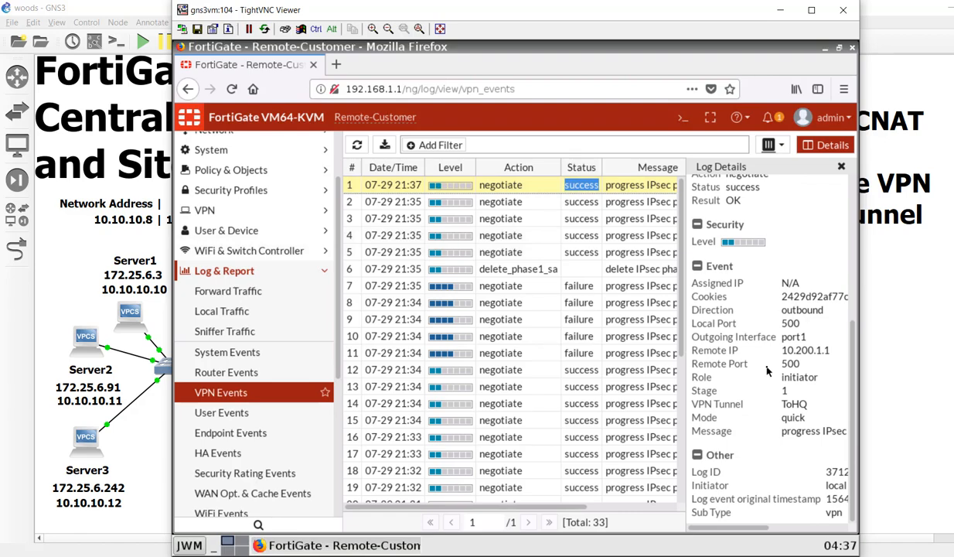
drag(728, 528, 816, 524)
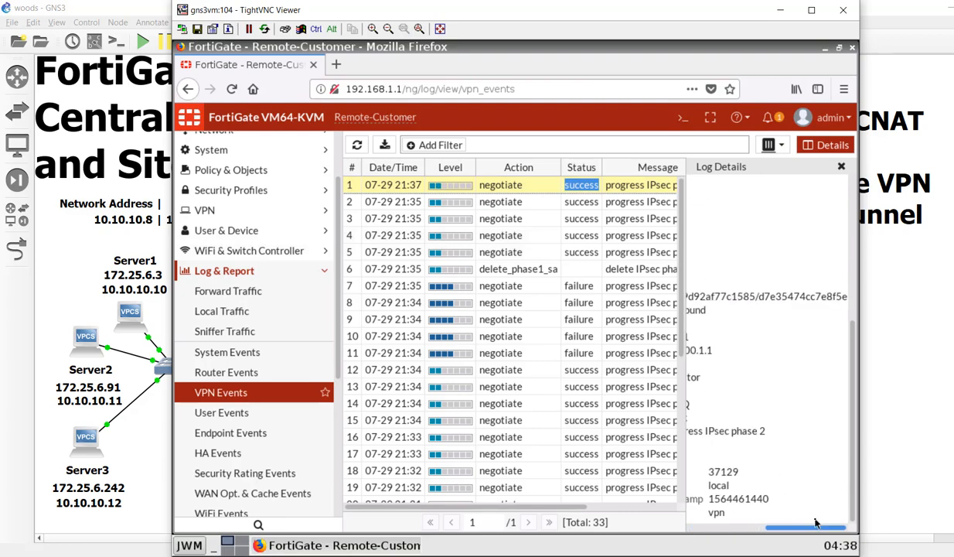
drag(815, 525, 726, 524)
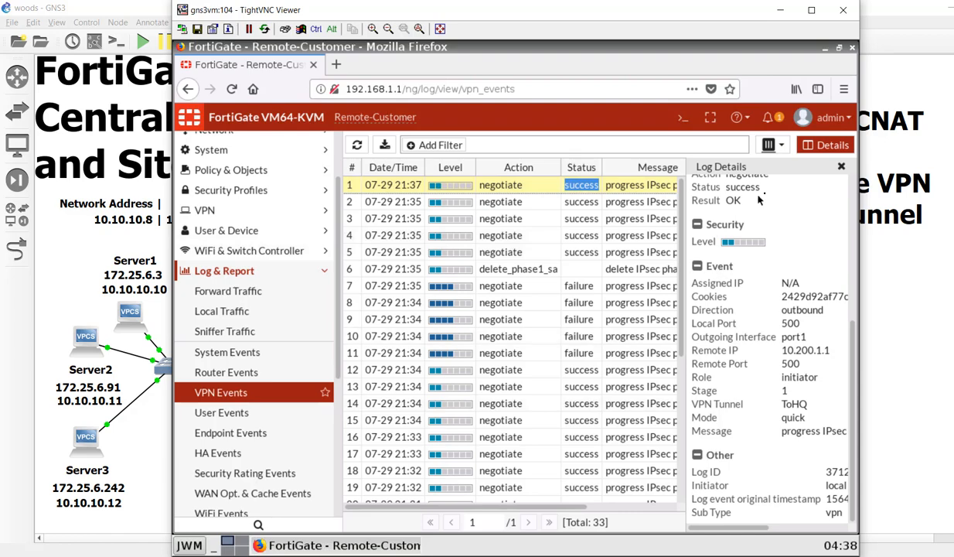
click(842, 166)
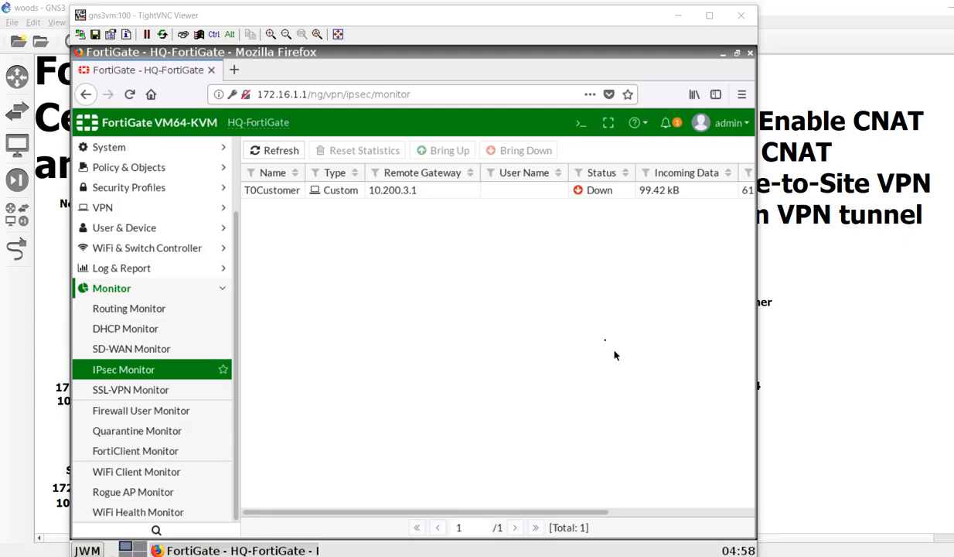
- Refresh HQ's IPsec Monitor, confirming T0Customer to 10.200.3.1 is still Down, and expand VPN
click(276, 151)
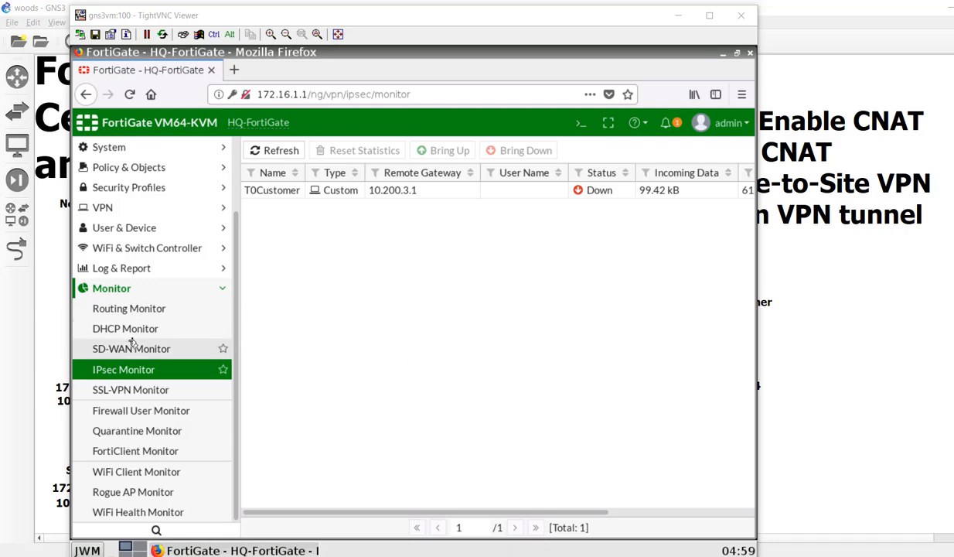
scroll(147, 340, up, 2)
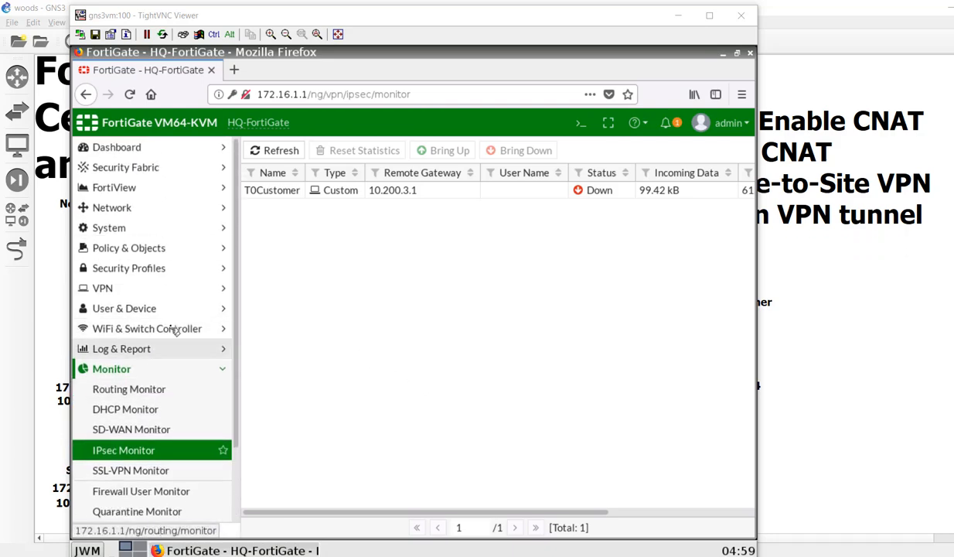
click(108, 287)
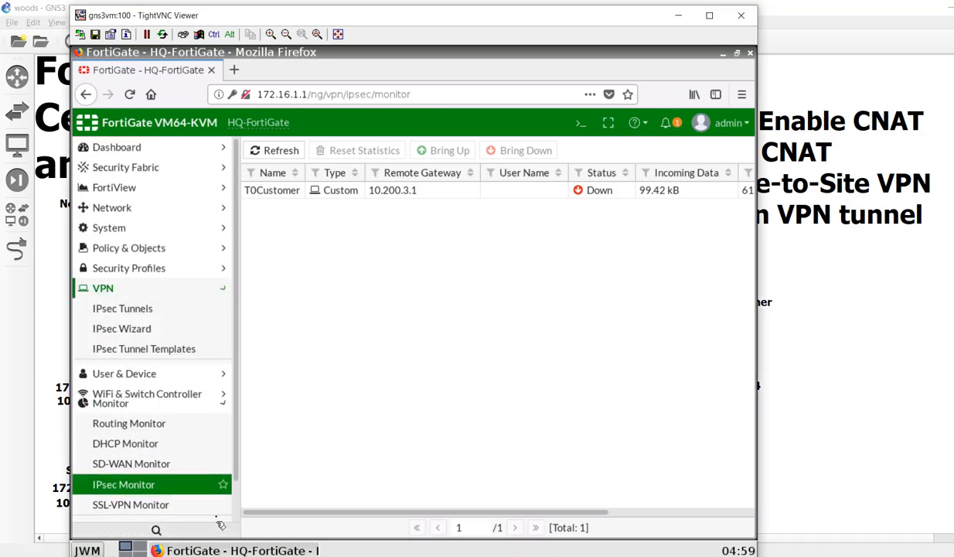
- Open HQ's T0Customer tunnel from the IPsec Tunnels list for editing
click(166, 308)
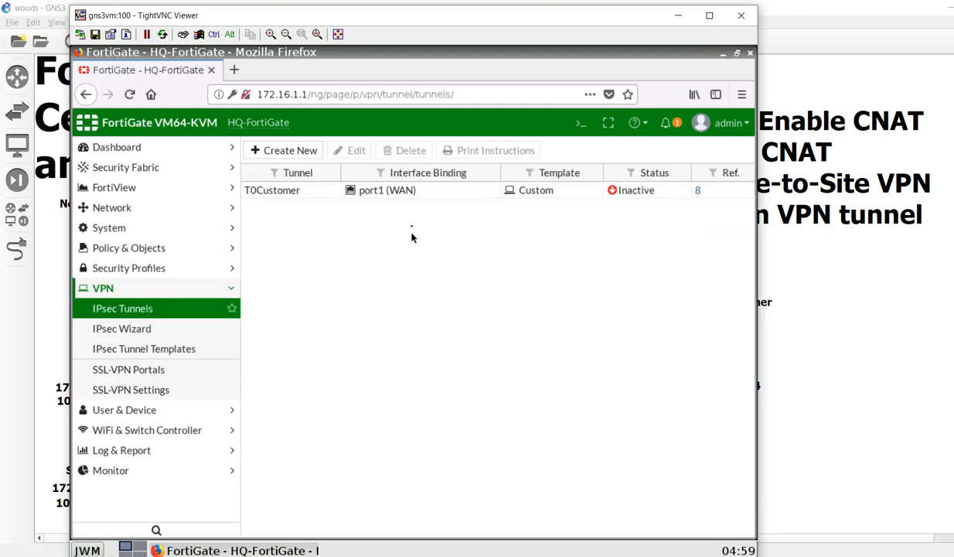
click(420, 193)
double_click(424, 197)
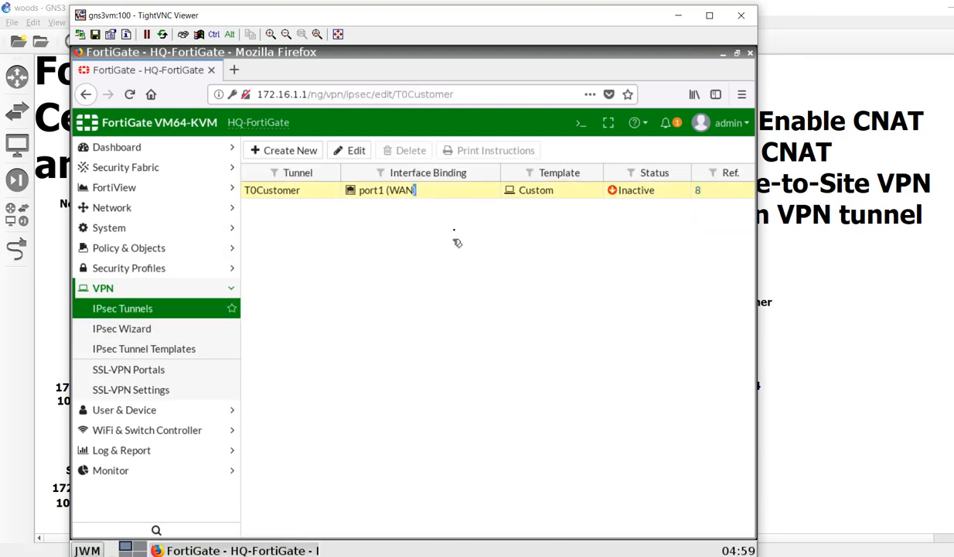
scroll(464, 419, down, 3)
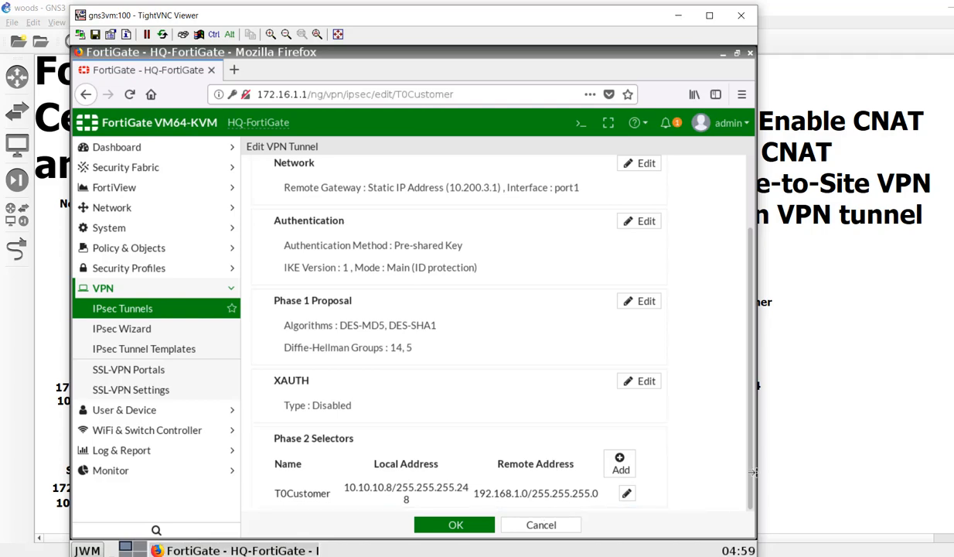
scroll(746, 464, up, 2)
scroll(752, 451, down, 2)
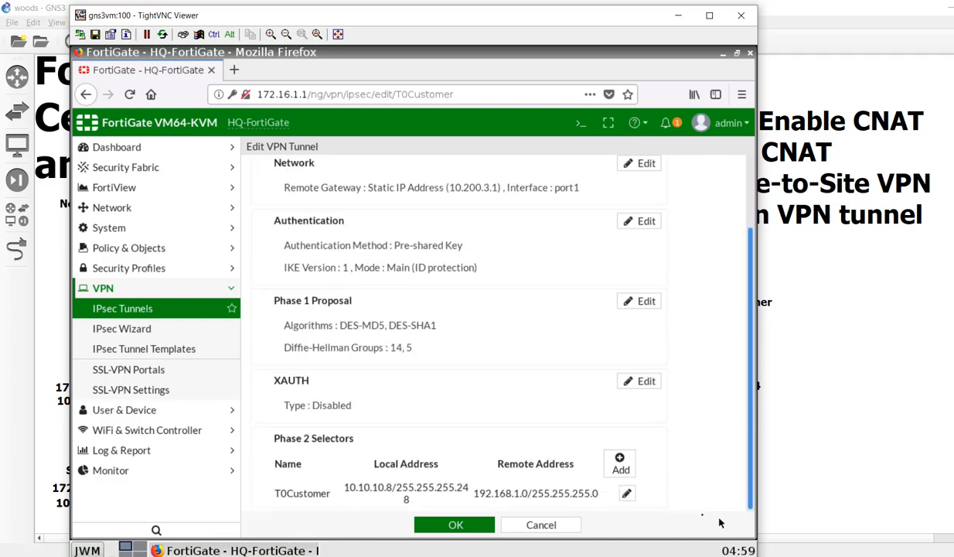
- Edit the phase 2 selector (10.10.10.8/255.255.255.248 to 192.168.1.0/24) and review its Advanced settings
click(626, 492)
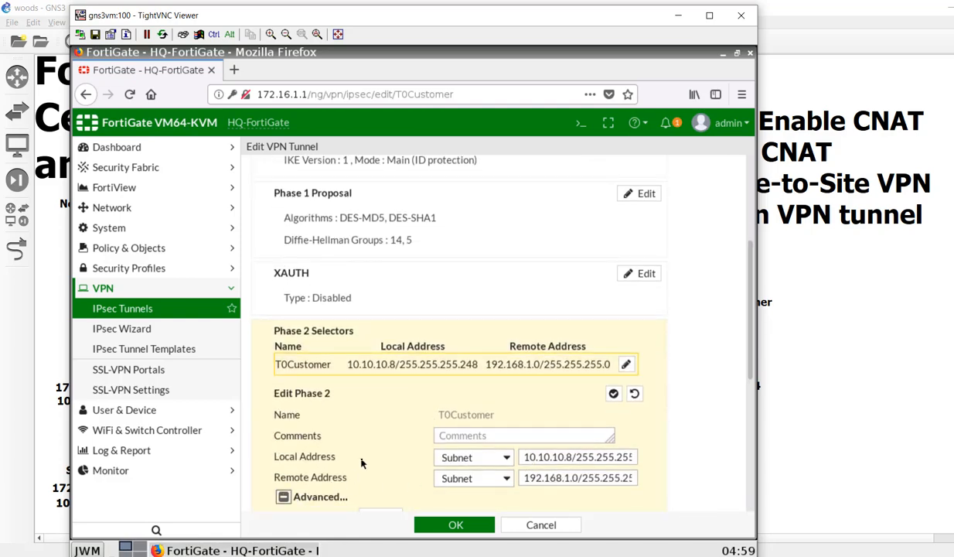
click(284, 496)
scroll(372, 468, down, 4)
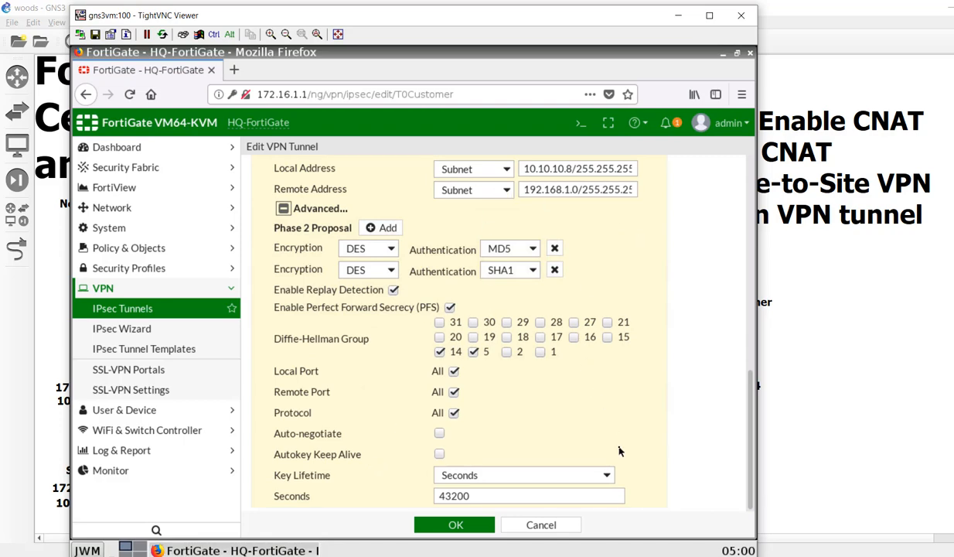
scroll(619, 450, up, 3)
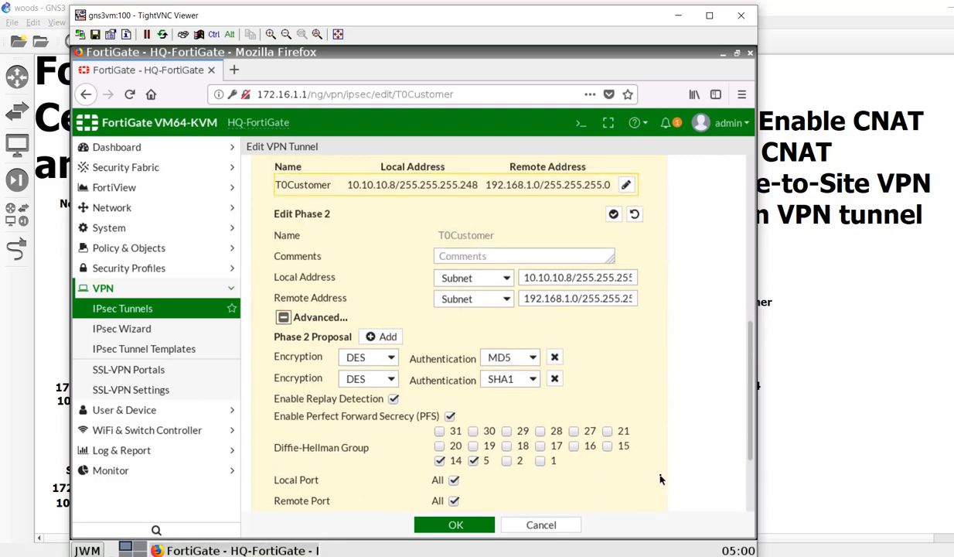
scroll(660, 480, down, 2)
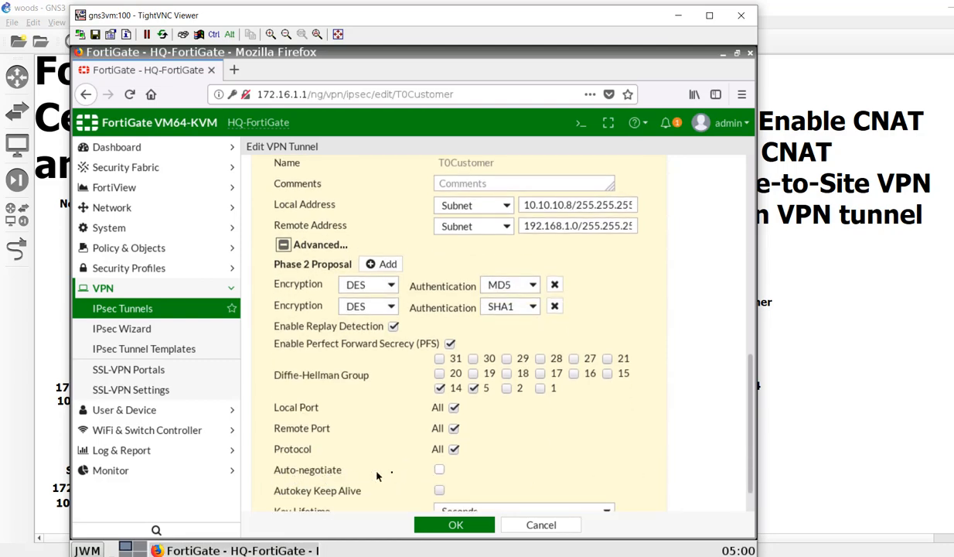
scroll(632, 441, up, 4)
scroll(632, 443, down, 5)
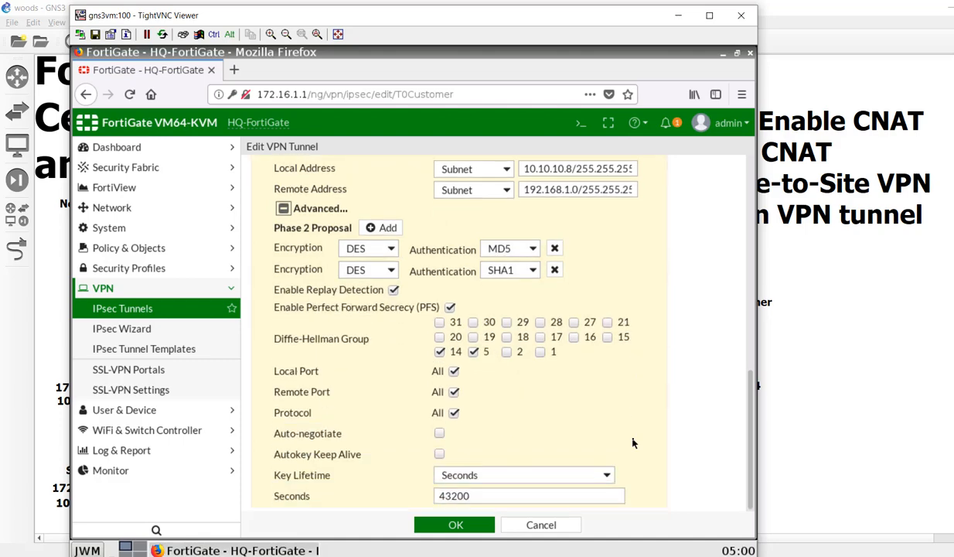
scroll(632, 442, up, 1)
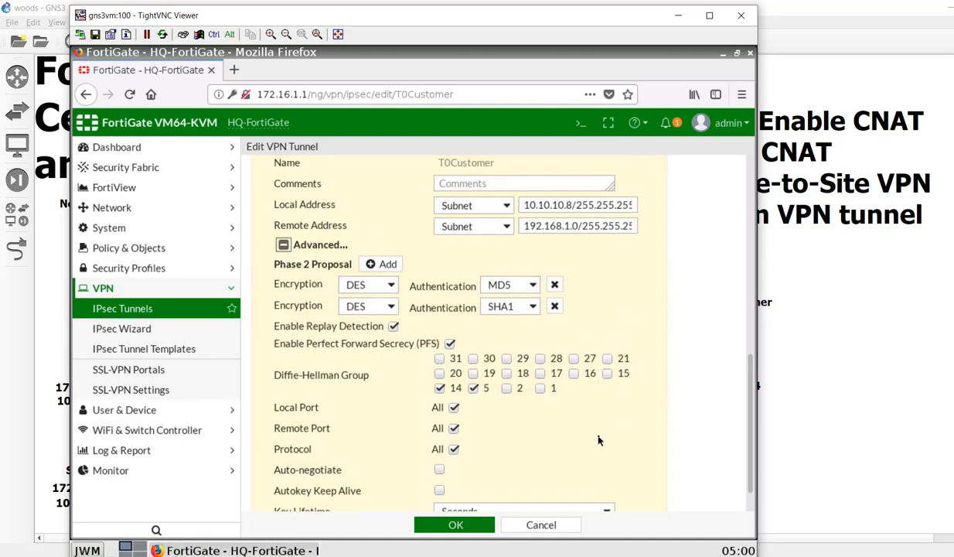
scroll(599, 438, up, 2)
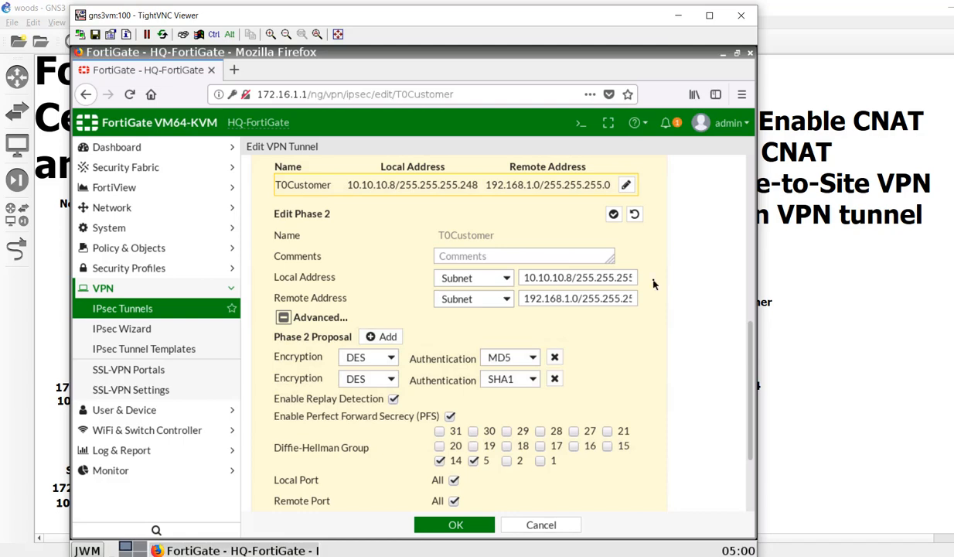
- Save the T0Customer tunnel's phase 2 settings
click(482, 525)
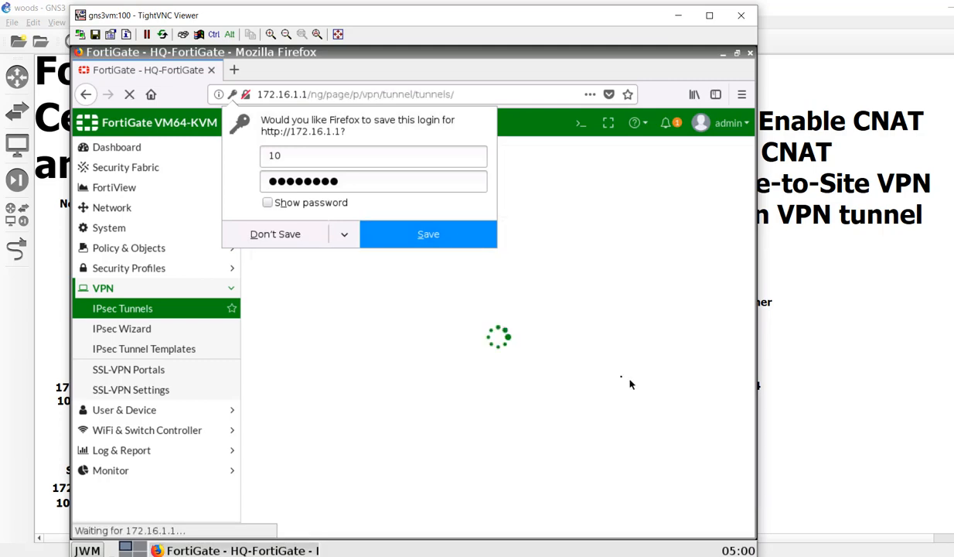
right_click(652, 188)
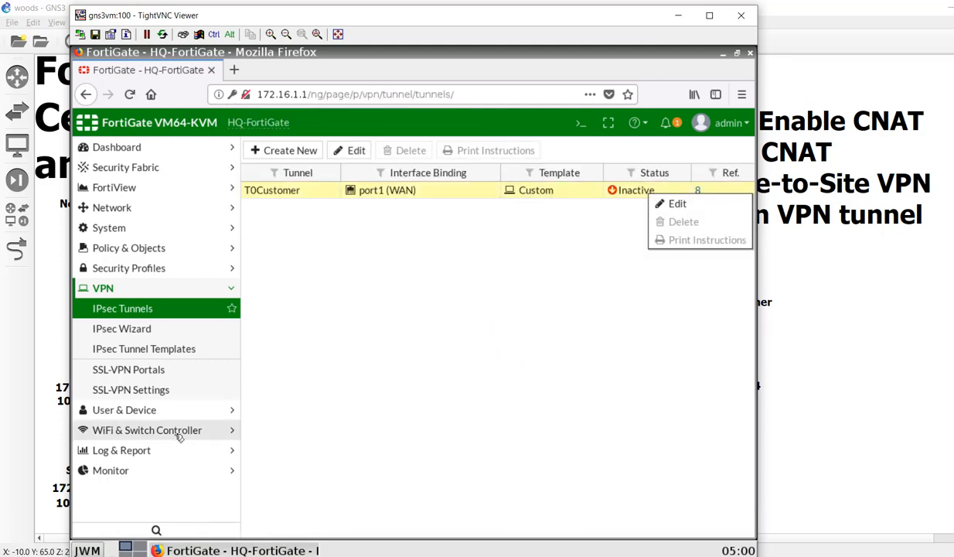
click(181, 470)
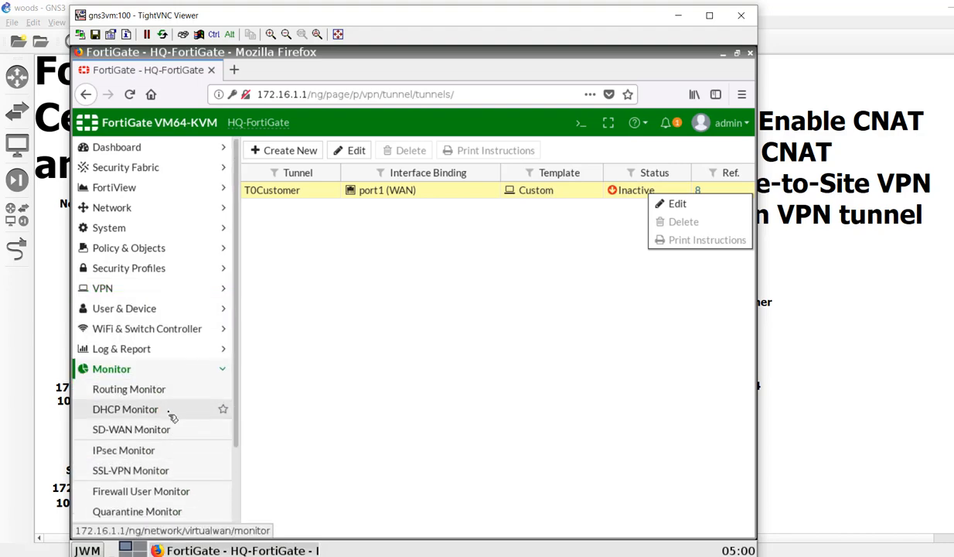
scroll(172, 414, down, 1)
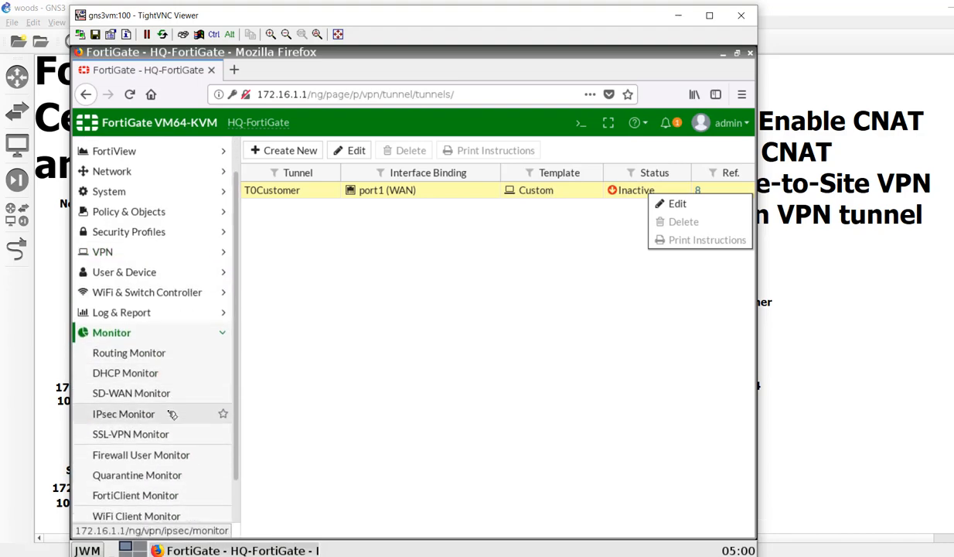
click(171, 414)
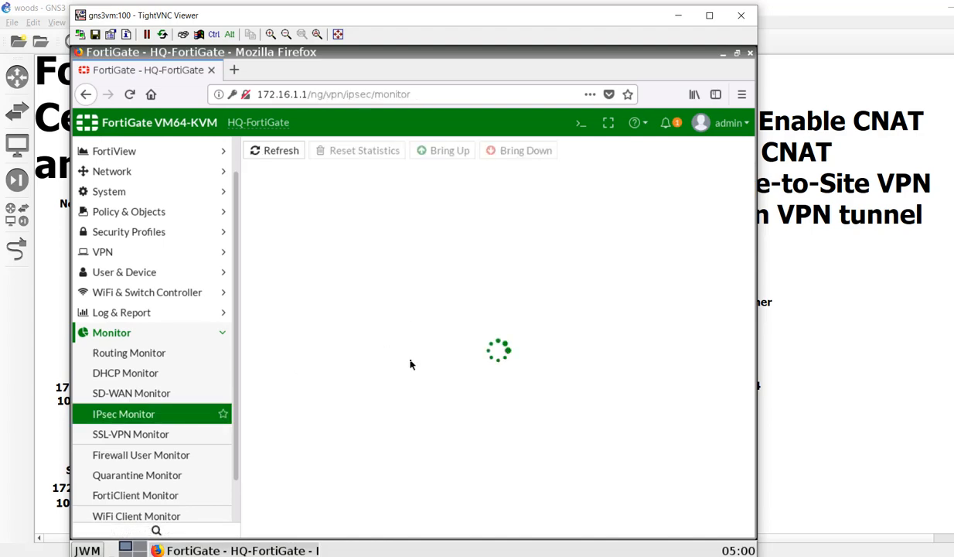
- Bring the T0Customer tunnel to 10.200.3.1 up on HQ's IPsec Monitor
right_click(422, 193)
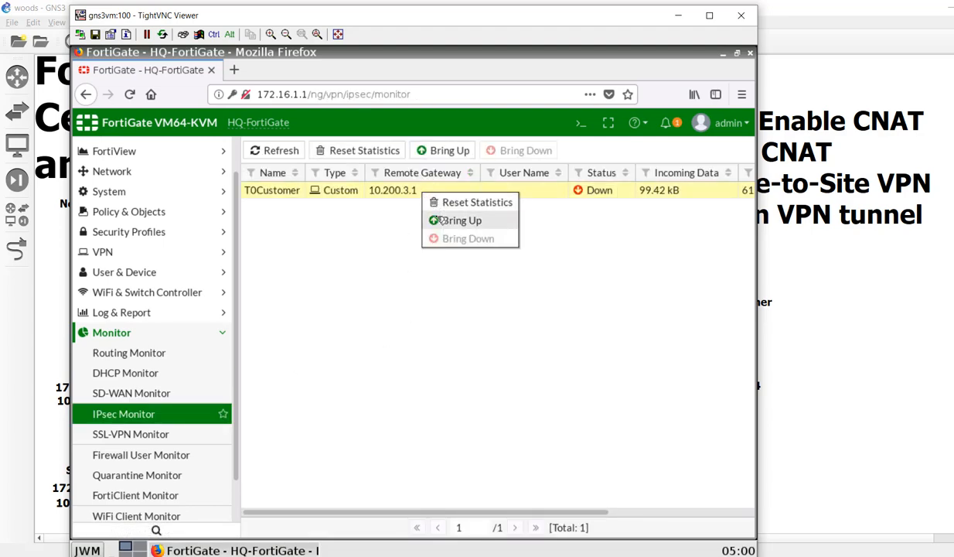
click(430, 220)
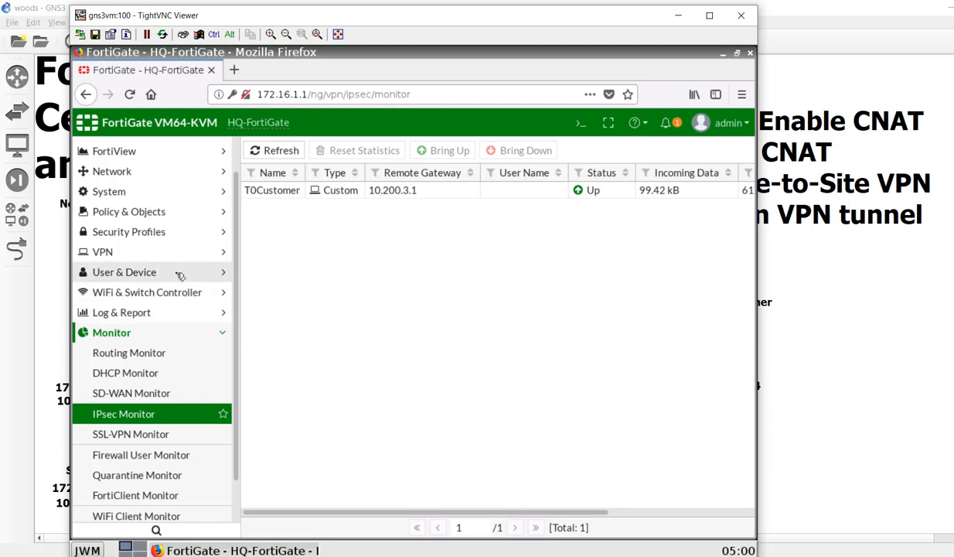
click(177, 310)
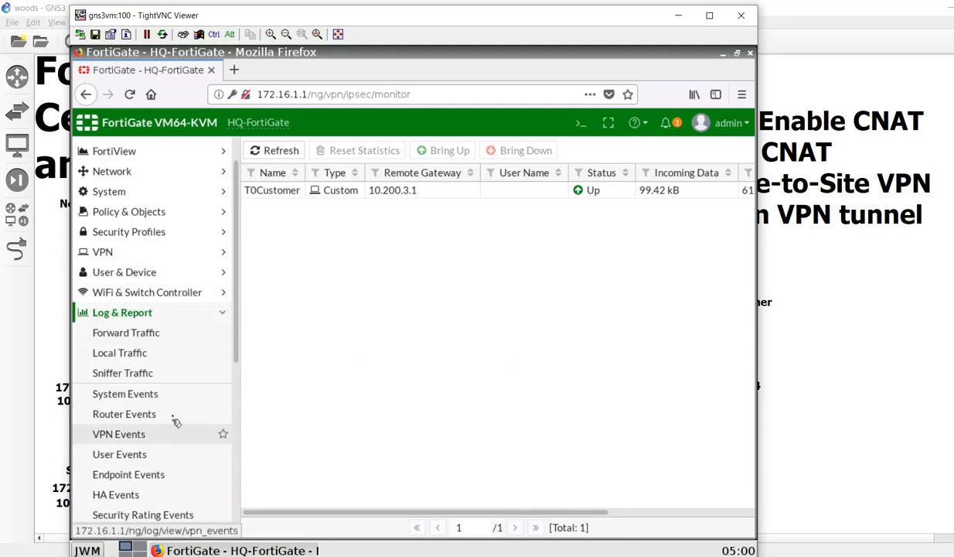
- Check HQ's VPN Events for the new phase 2 success, then return to the GNS3 topology
click(170, 430)
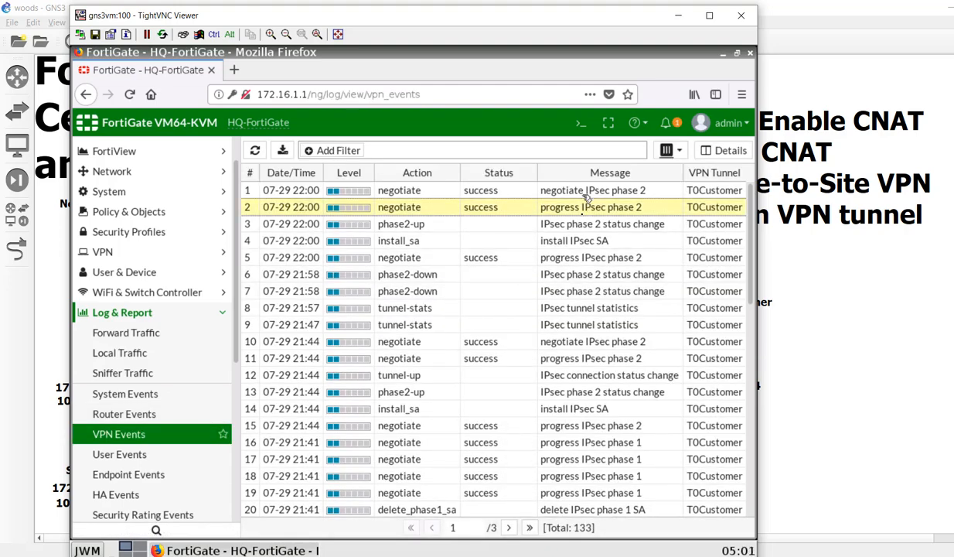
click(566, 190)
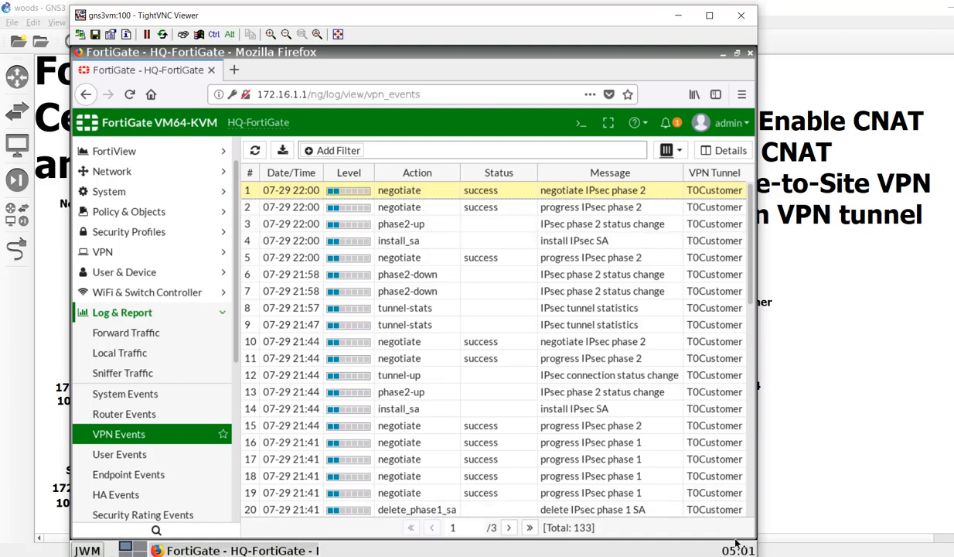
click(643, 495)
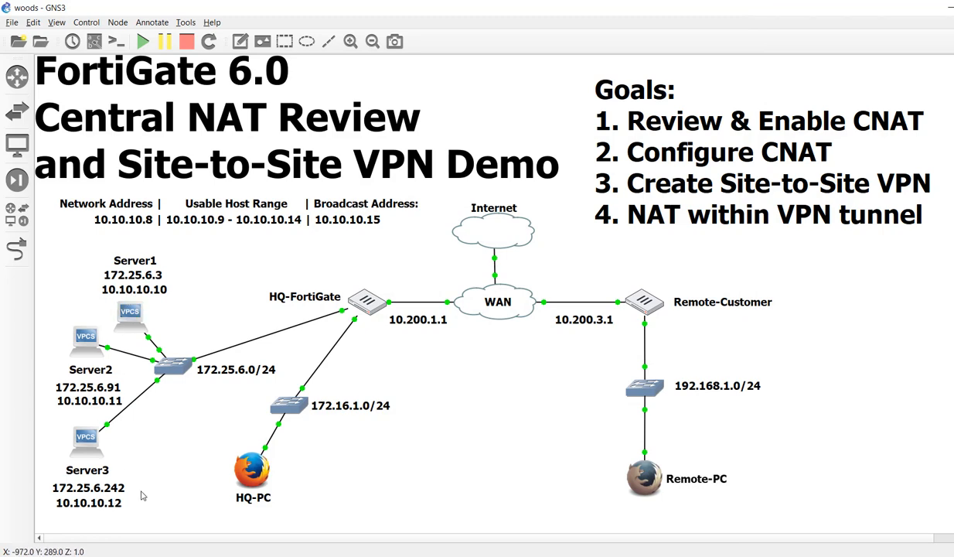
- Open the Remote-PC console and launch a terminal
double_click(677, 481)
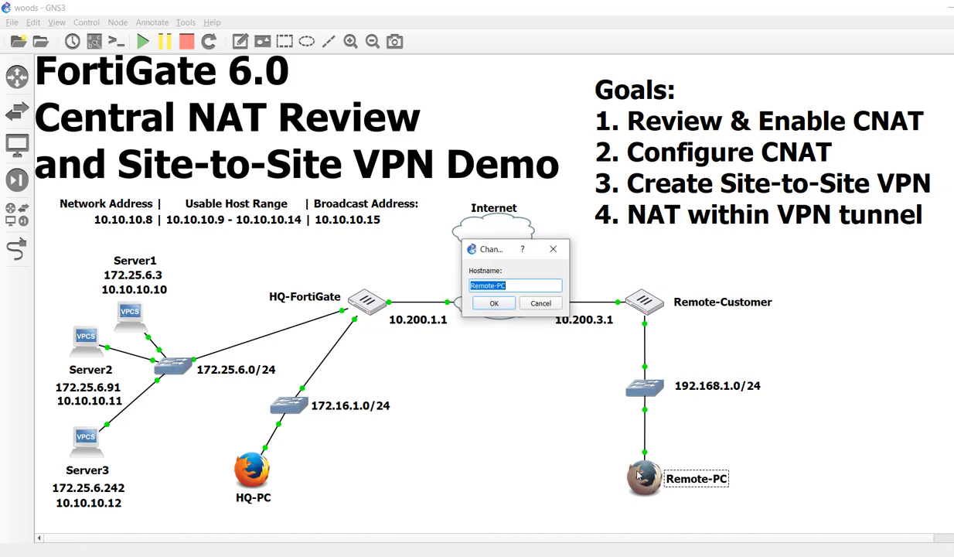
click(535, 308)
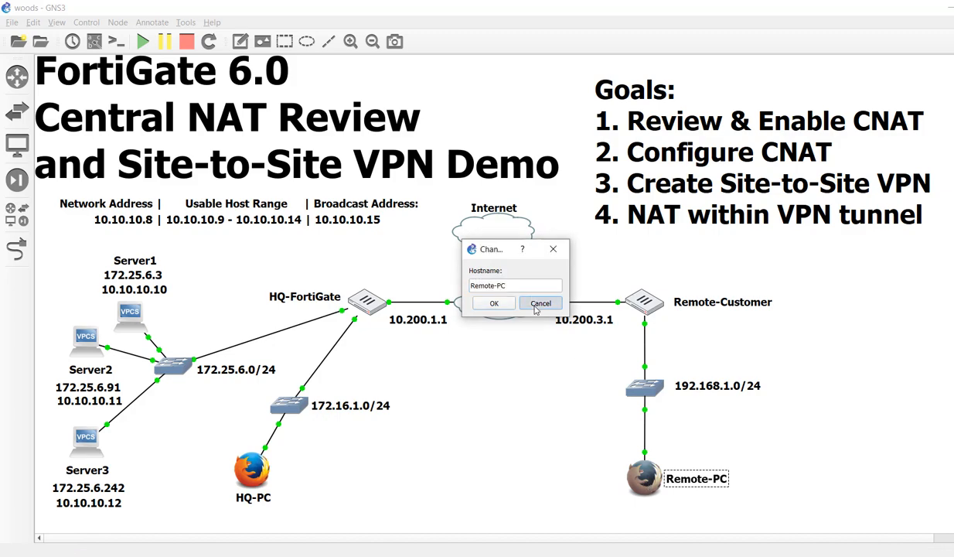
double_click(648, 479)
click(481, 325)
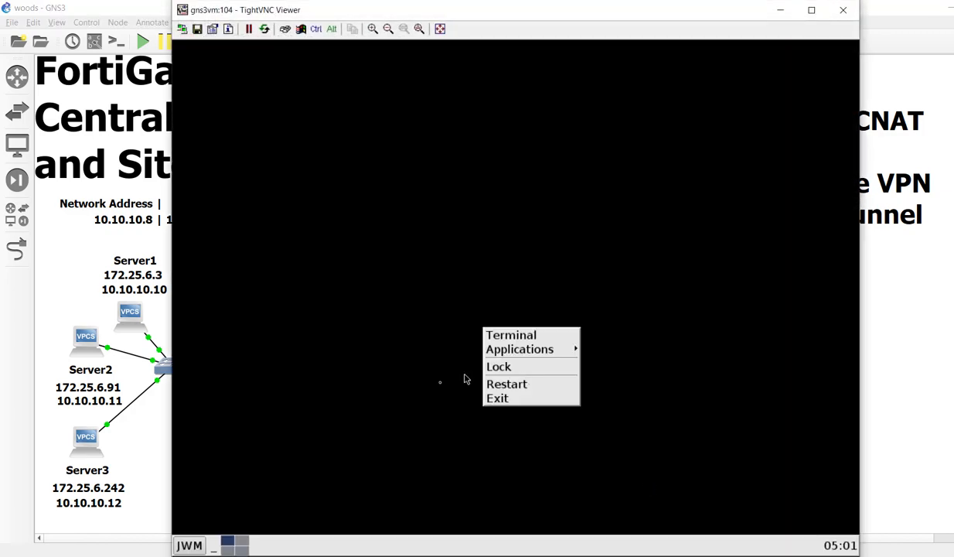
click(184, 546)
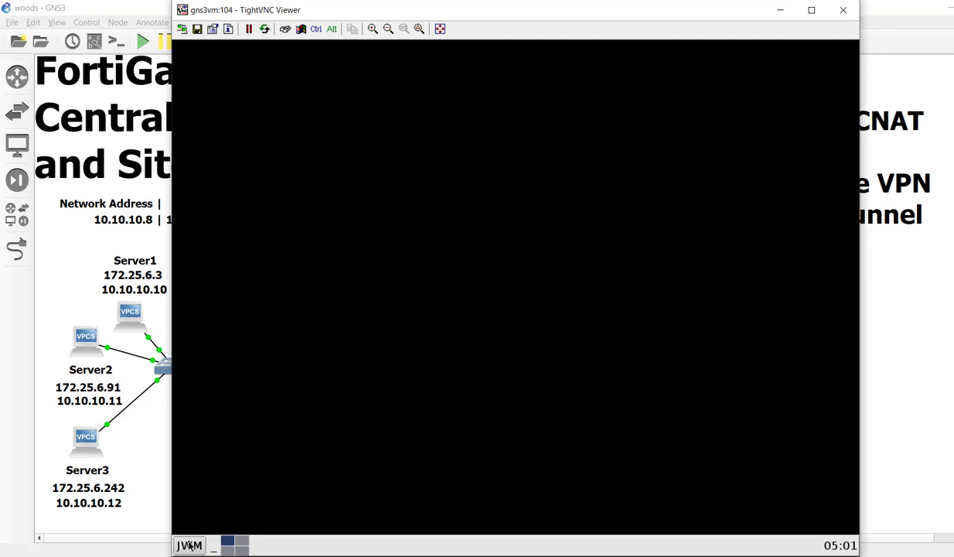
click(191, 543)
click(197, 463)
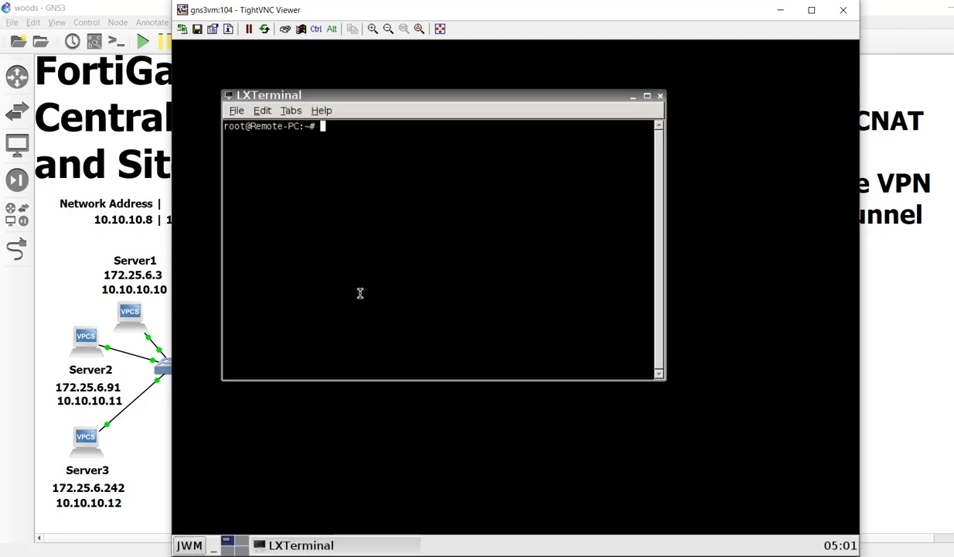
- Ping 10.10.10.10 and stop it after eight replies
text(ping 10.10)
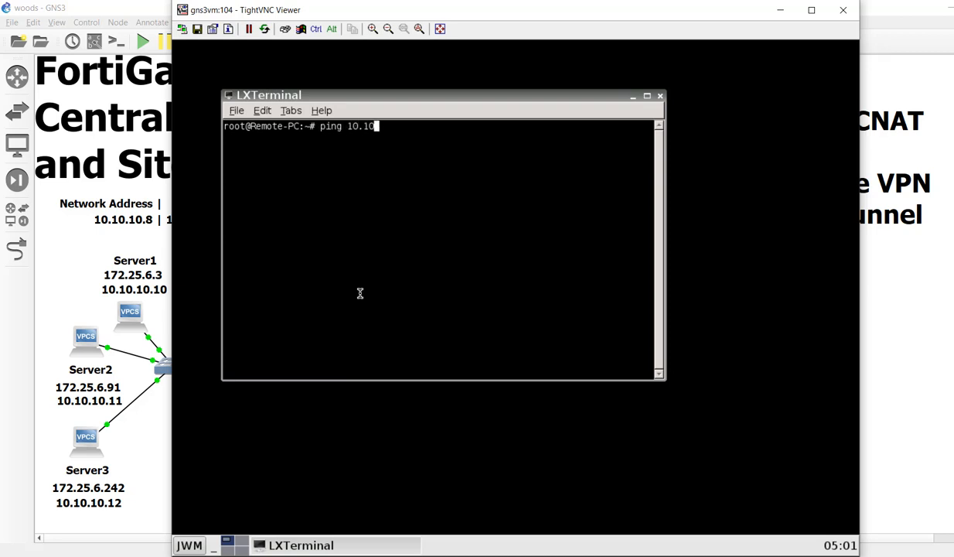
text(.10.10.1)
key(Return)
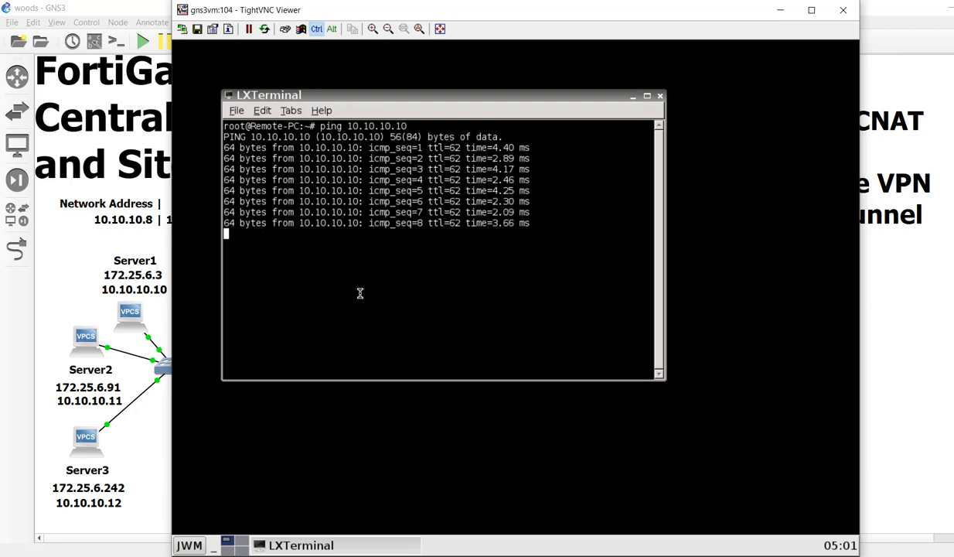
key(ctrl+c)
- Ping 172.25.6.3, which gets no replies, then rerun the ping to 10.10.10.10
key(Up)
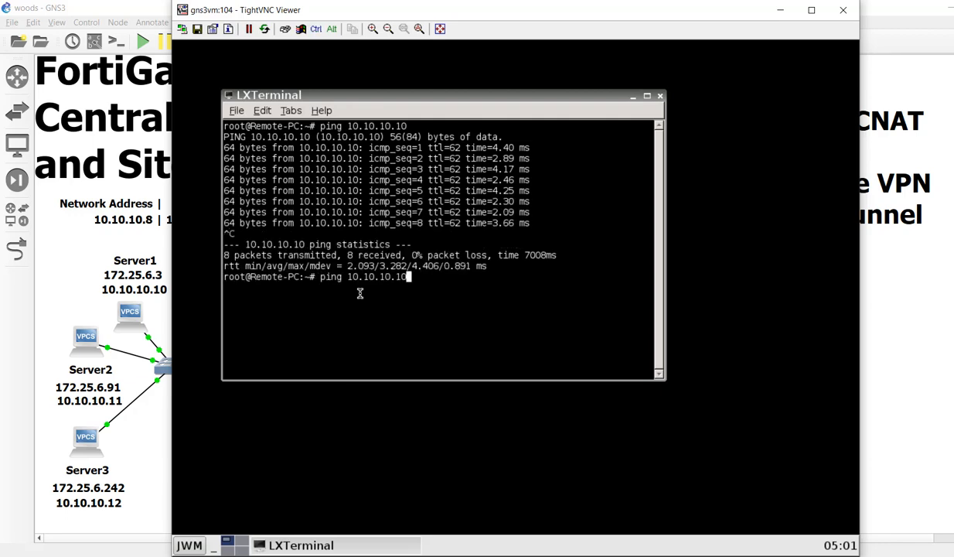
key(BackSpace)
key(BackSpace)
key(BackSpace)
key(BackSpace)
key(BackSpace)
key(BackSpace)
key(BackSpace)
key(BackSpace)
key(BackSpace)
key(BackSpace)
text(72.25.6.3)
key(Return)
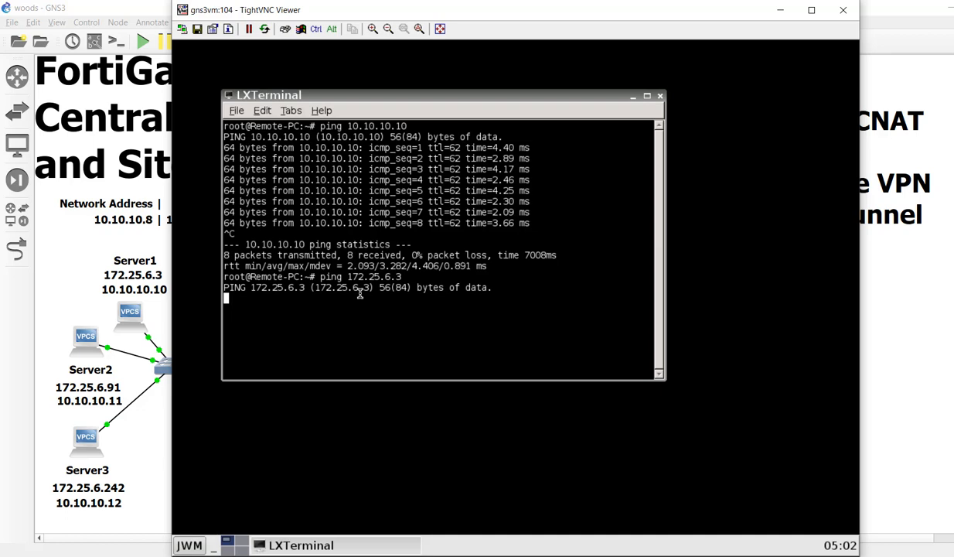
key(ctrl)
key(ctrl+c)
key(ctrl+c)
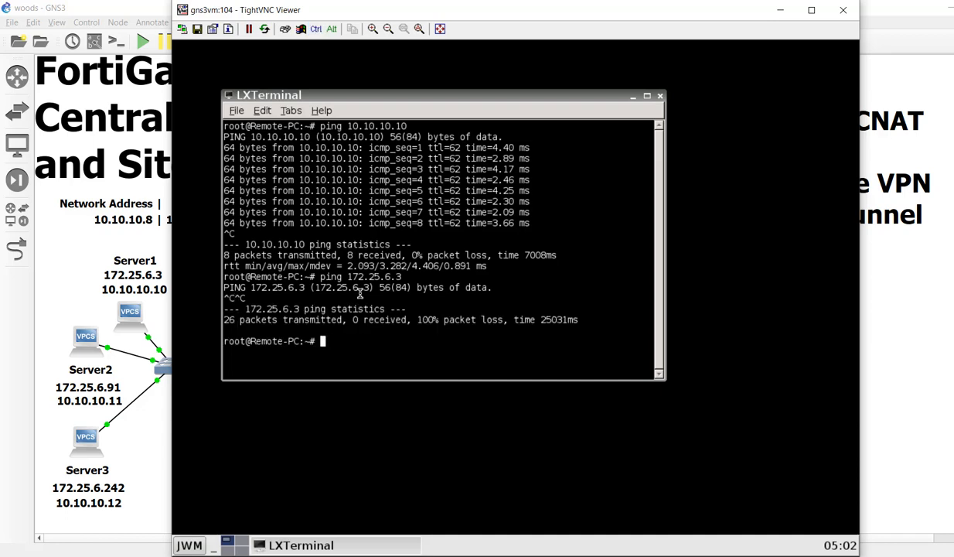
key(Up)
key(Up)
key(Return)
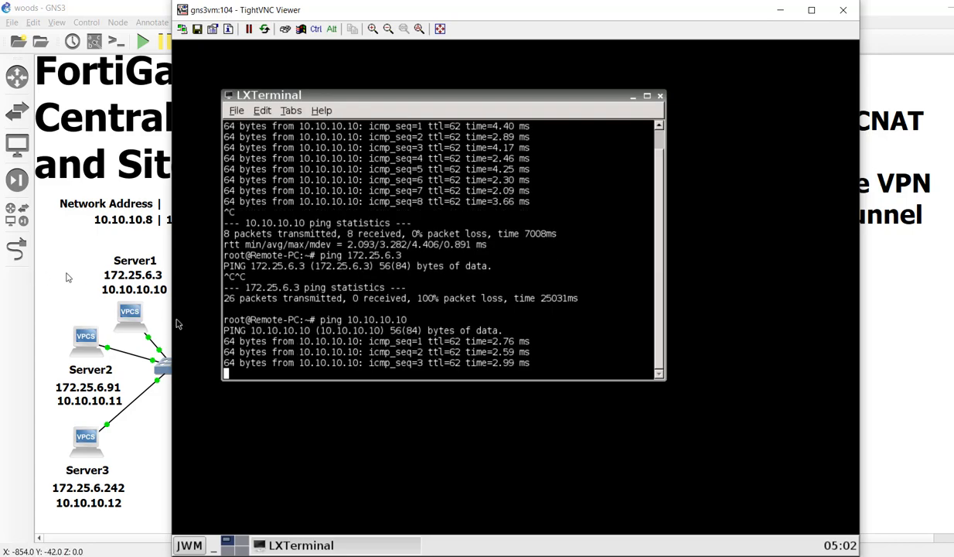
- Inspect the T0Customer sessions from 192.168.1.52 in FortiView All Sessions
click(630, 554)
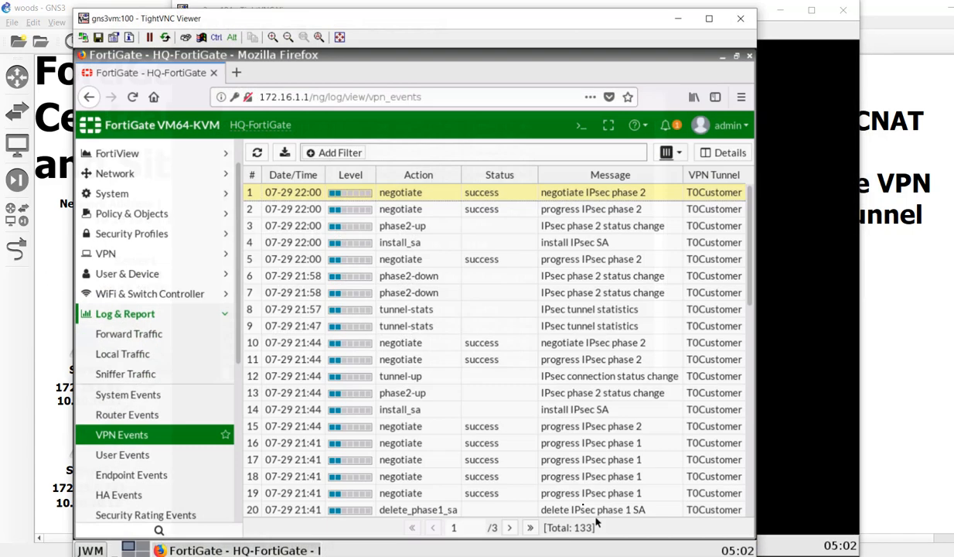
scroll(173, 198, up, 2)
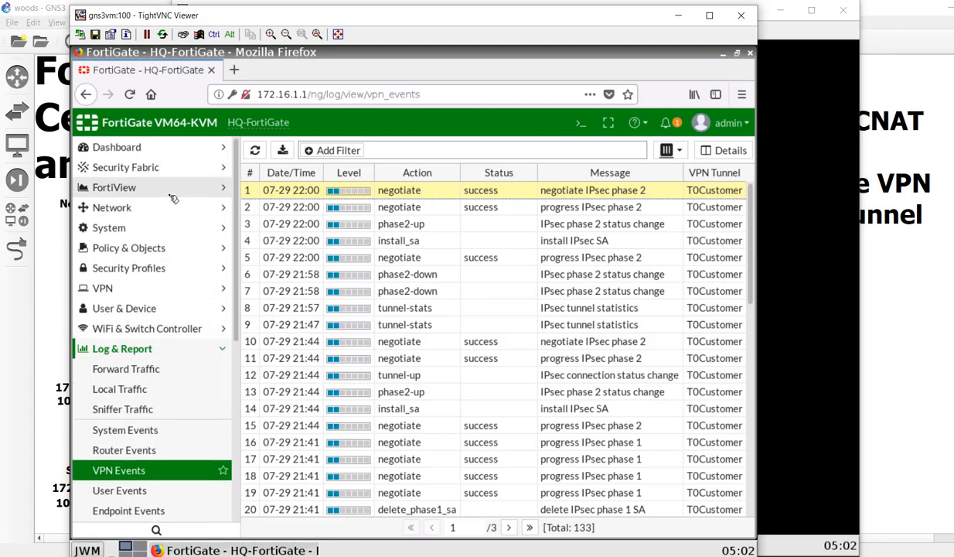
click(174, 198)
scroll(160, 399, down, 2)
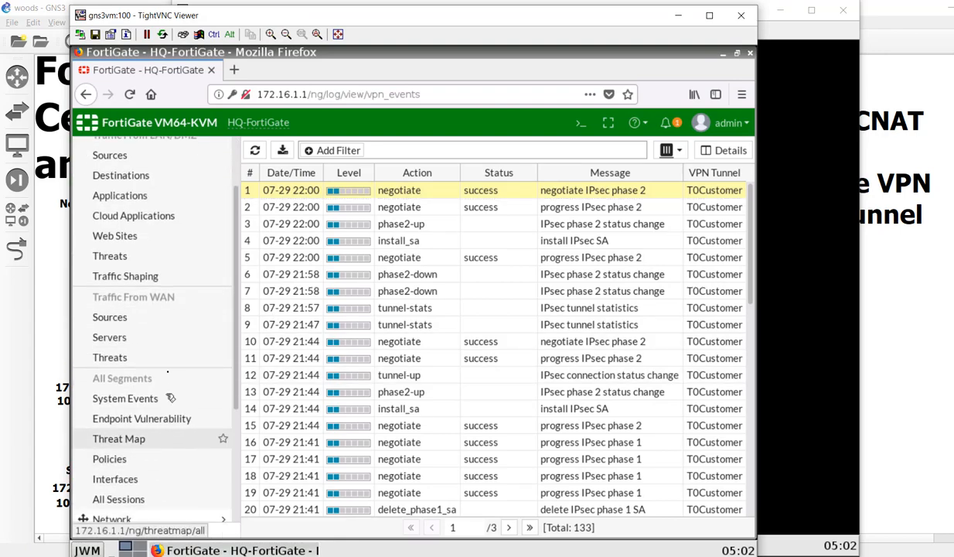
scroll(166, 376, down, 2)
click(139, 462)
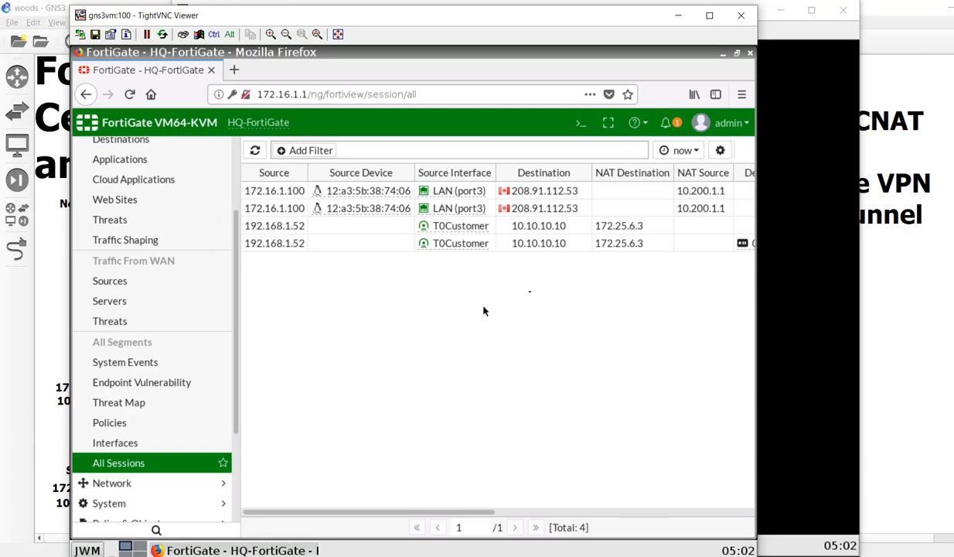
click(573, 232)
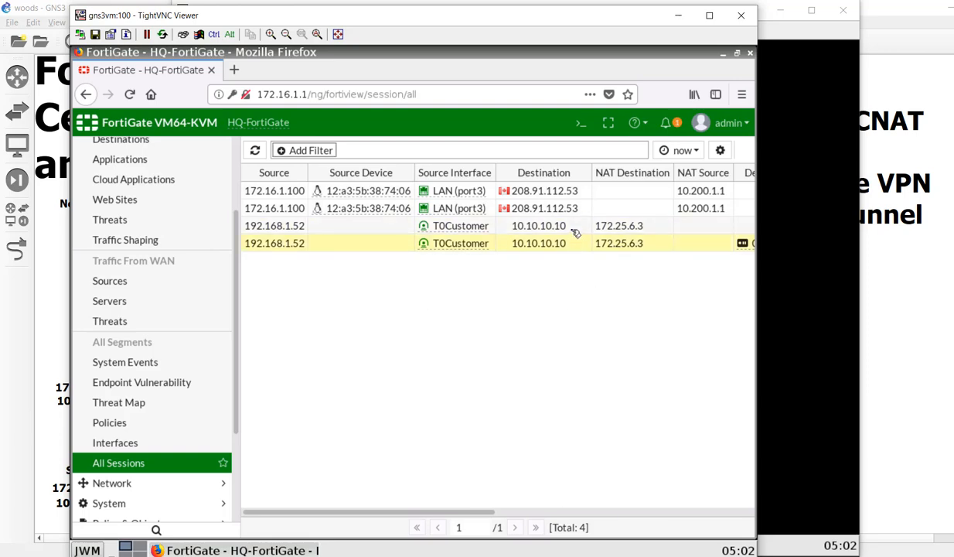
click(570, 244)
click(648, 514)
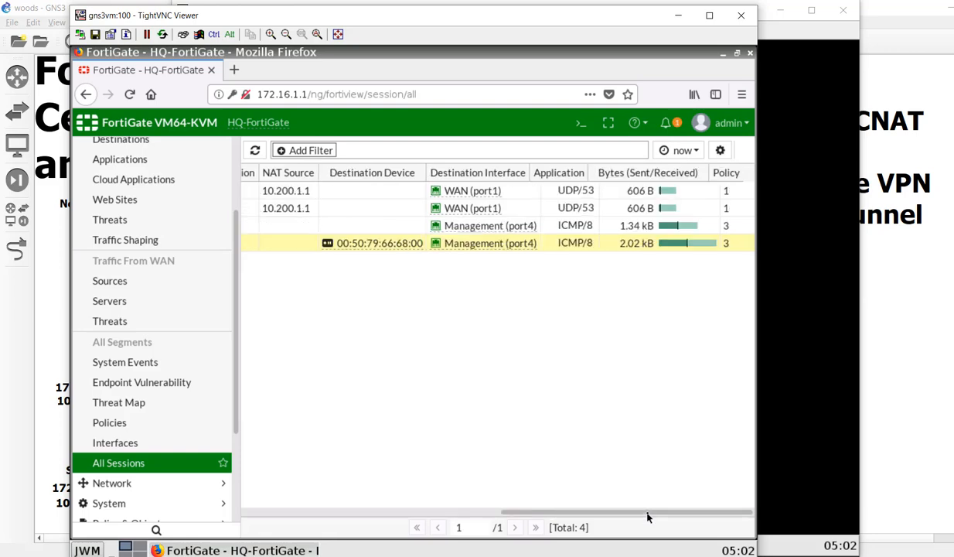
drag(648, 516, 356, 512)
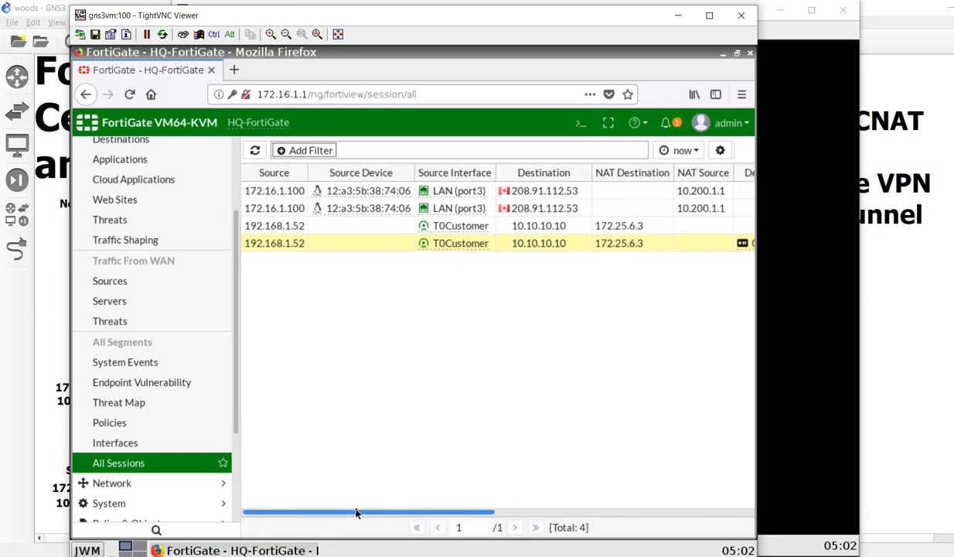
drag(431, 399, 423, 337)
click(424, 338)
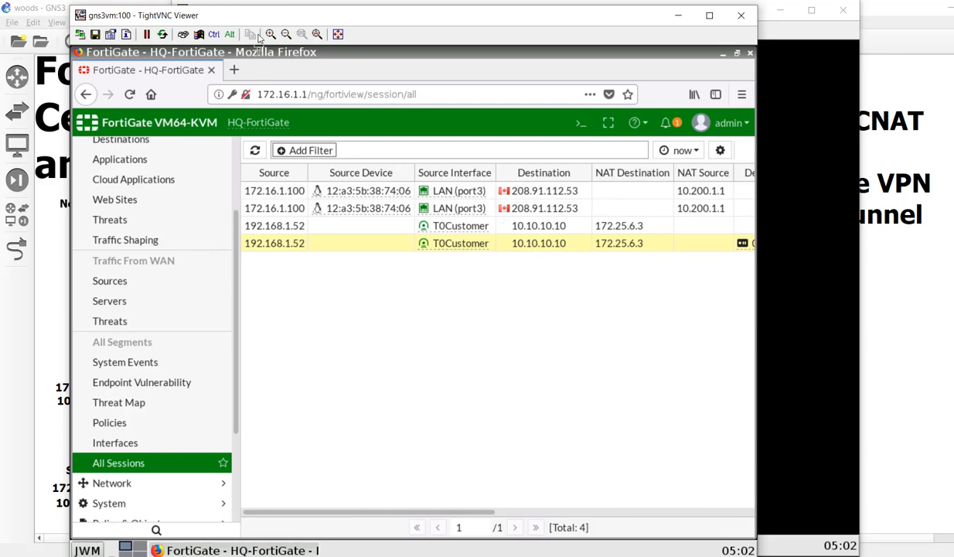
- Open Server3's console from the GNS3 topology
drag(271, 18, 498, 24)
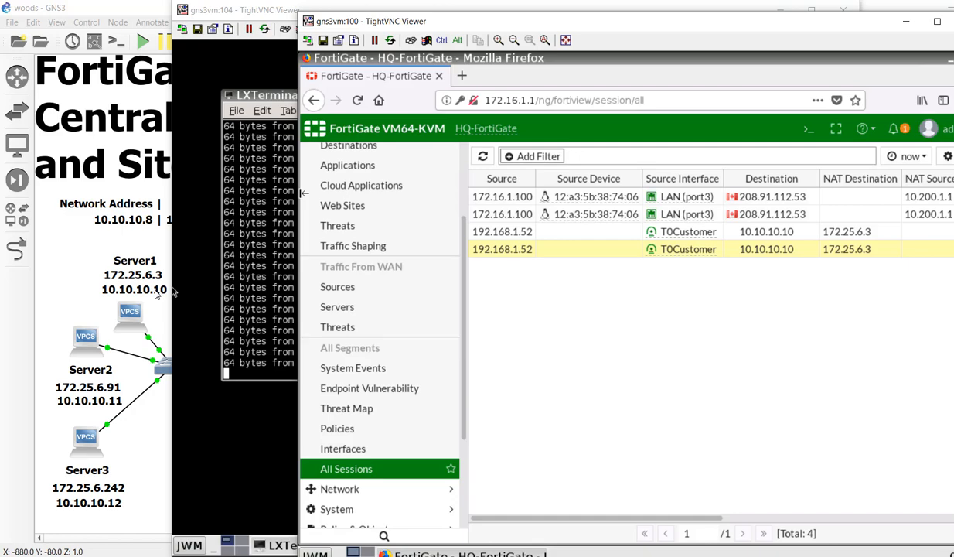
click(93, 467)
double_click(92, 470)
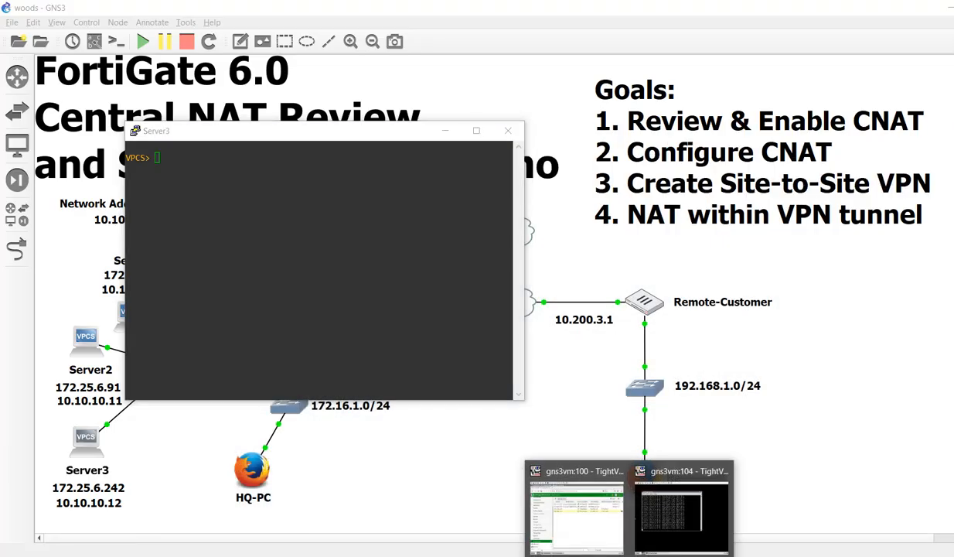
- Open HQ-FortiGate's IPv4 Policy list
click(585, 540)
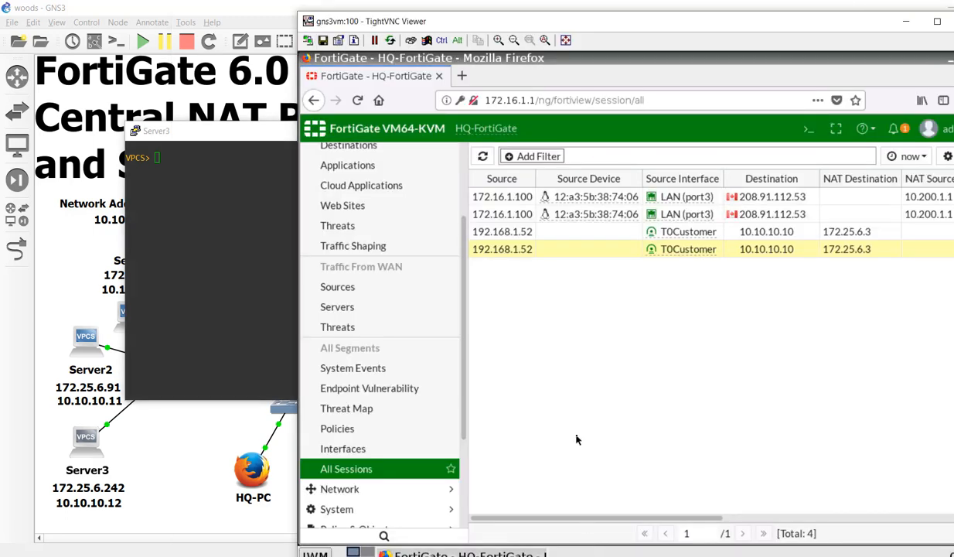
scroll(385, 327, up, 3)
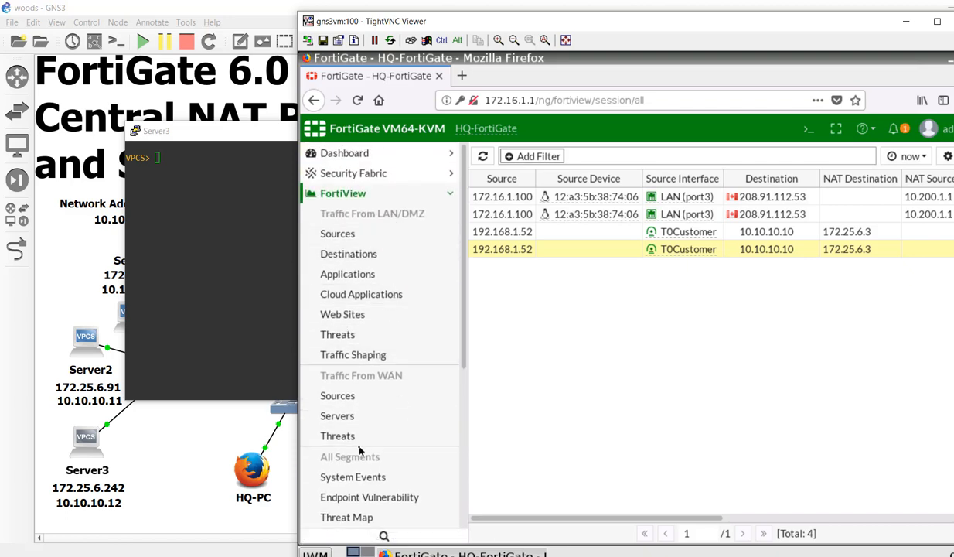
scroll(361, 447, down, 5)
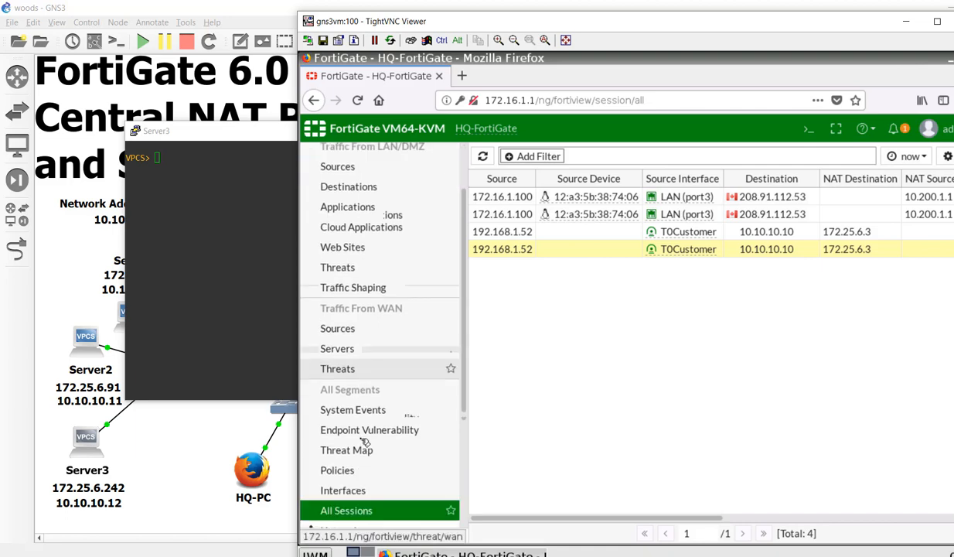
scroll(365, 441, up, 5)
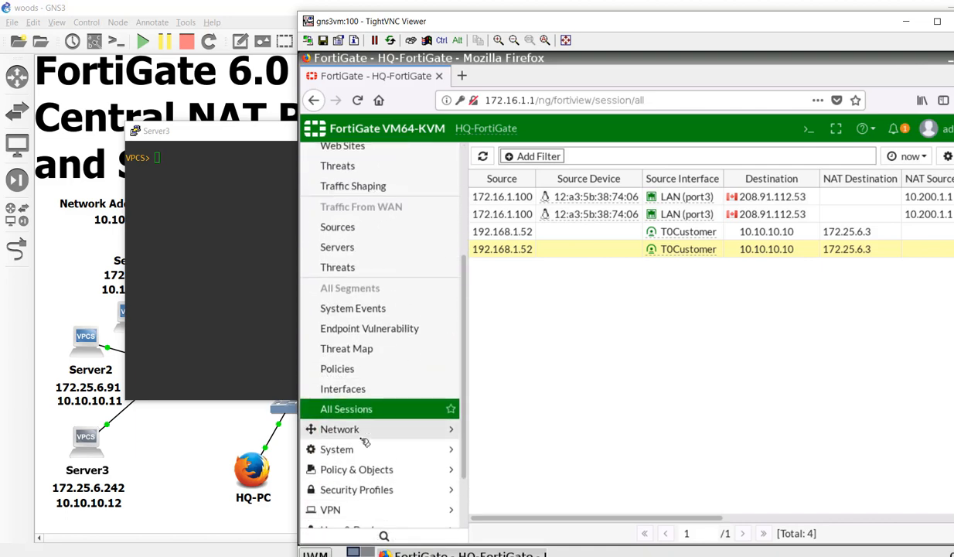
scroll(365, 441, up, 2)
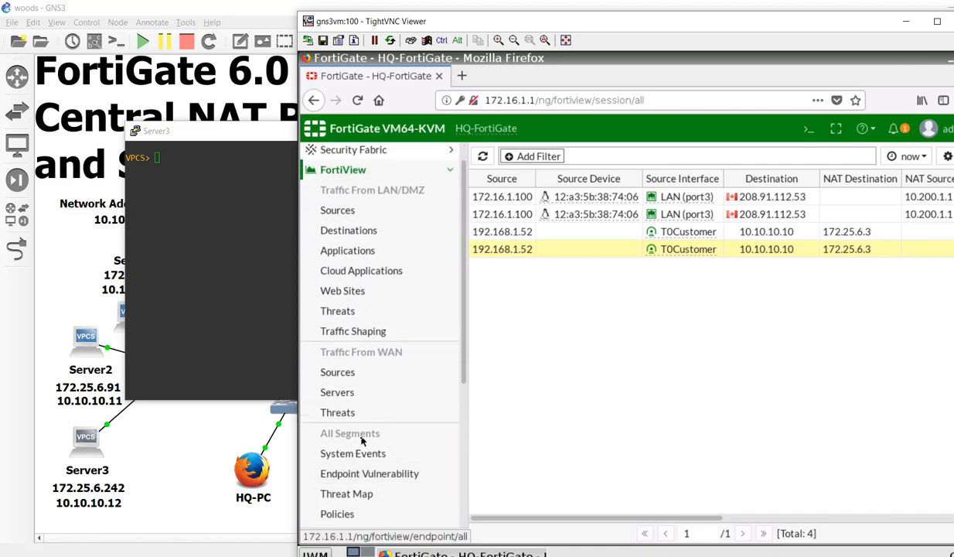
scroll(365, 452, down, 4)
click(363, 468)
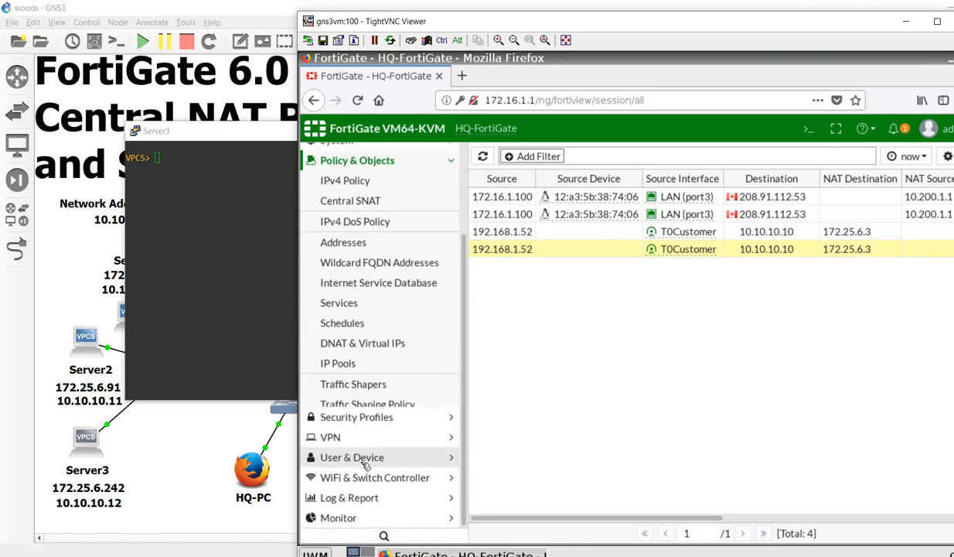
click(372, 175)
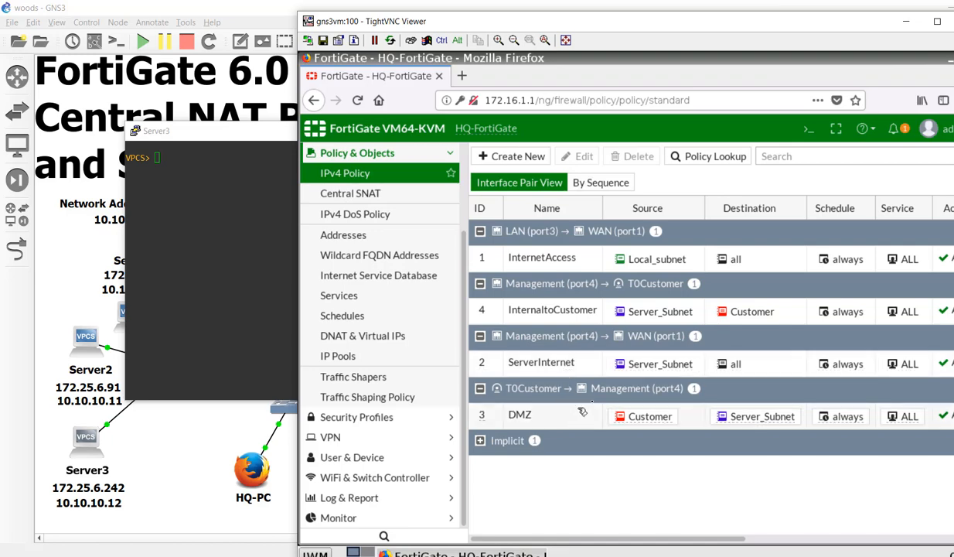
- Type 'ping 192.168.1' in Server3's console, then bring the GNS3 topology to the front
click(267, 285)
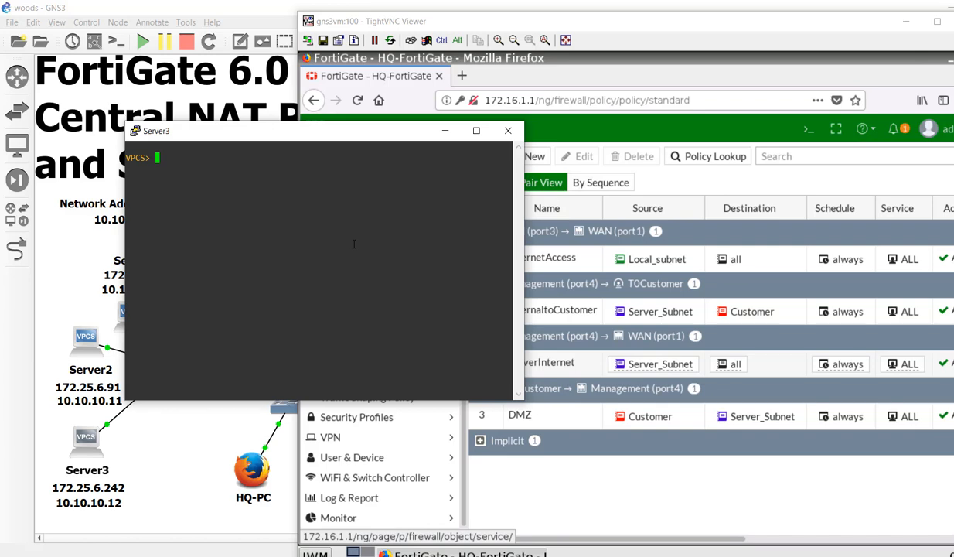
text(ping 192.168.1)
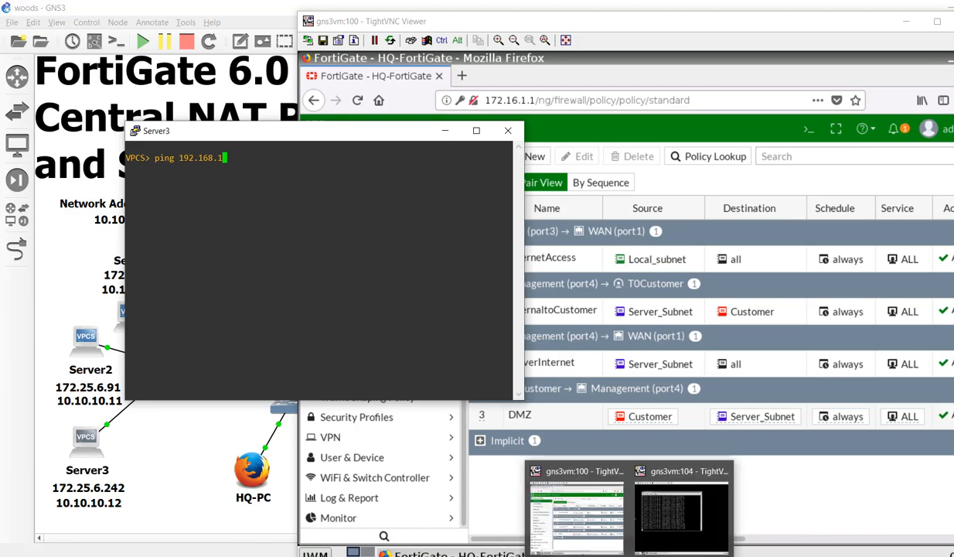
click(629, 556)
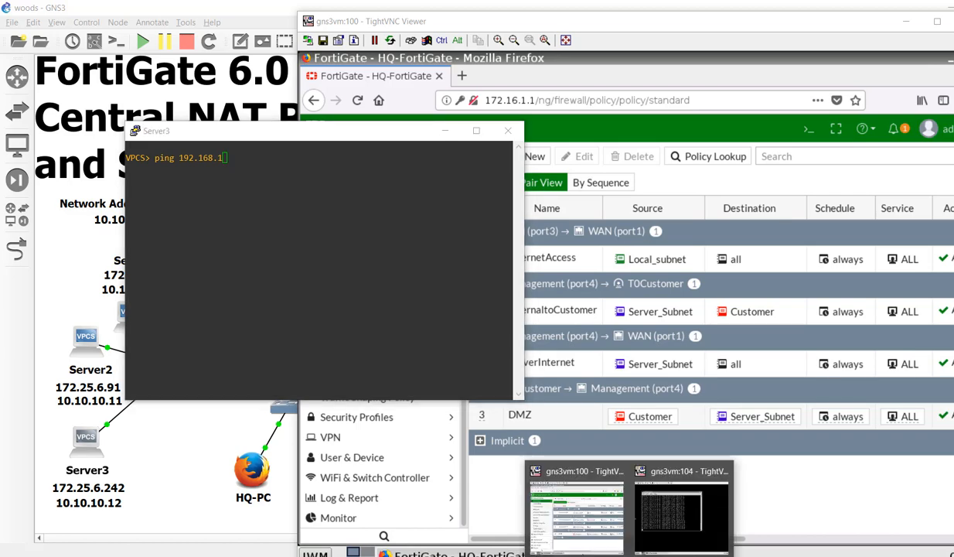
click(544, 518)
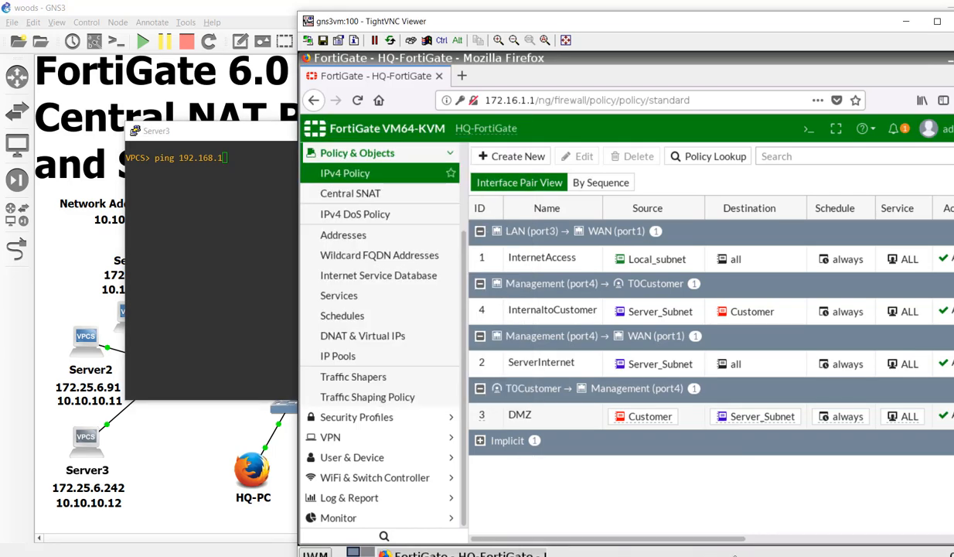
click(176, 442)
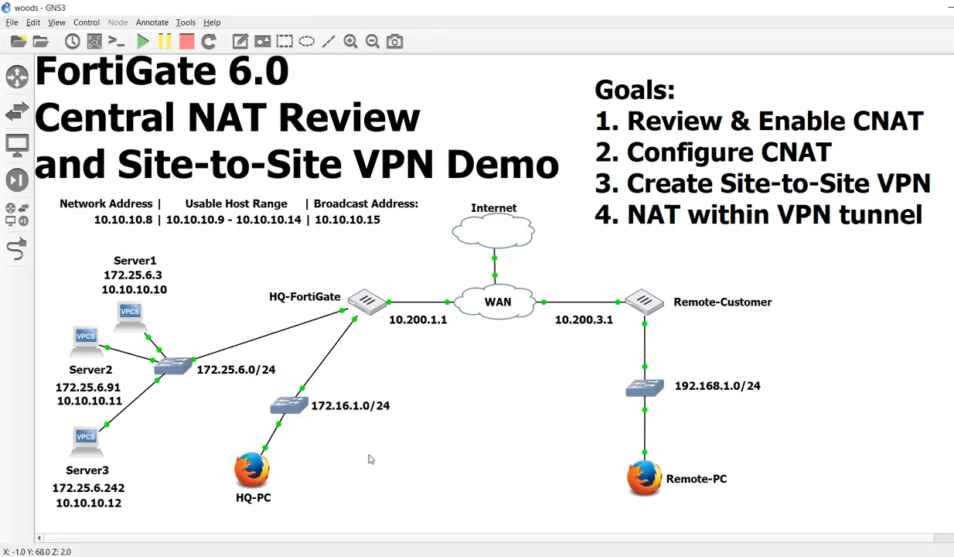
- On Remote-PC, stop the 10.10.10.10 ping (0% loss) and run ifconfig to show 192.168.1.52, then exit the viewer
double_click(635, 481)
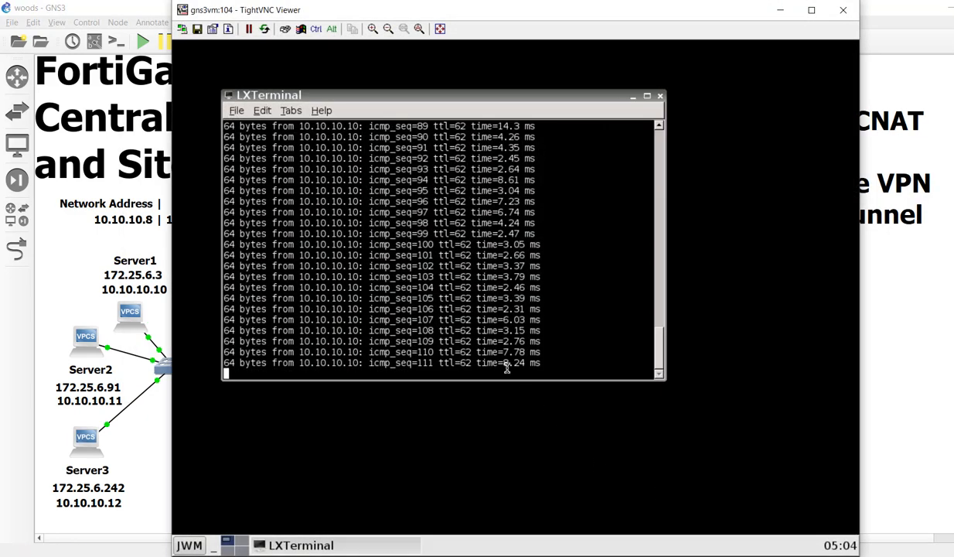
key(ctrl+c)
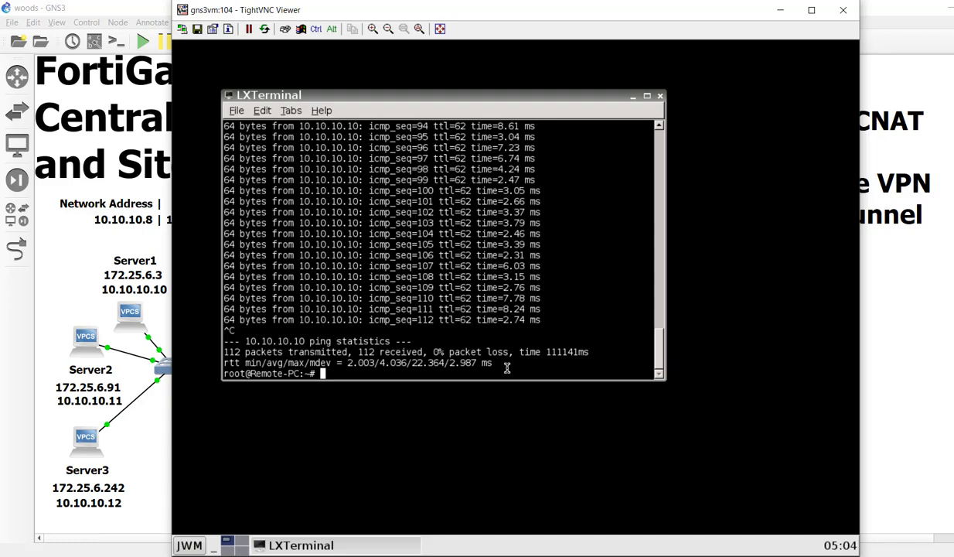
text(ifconfig)
key(Return)
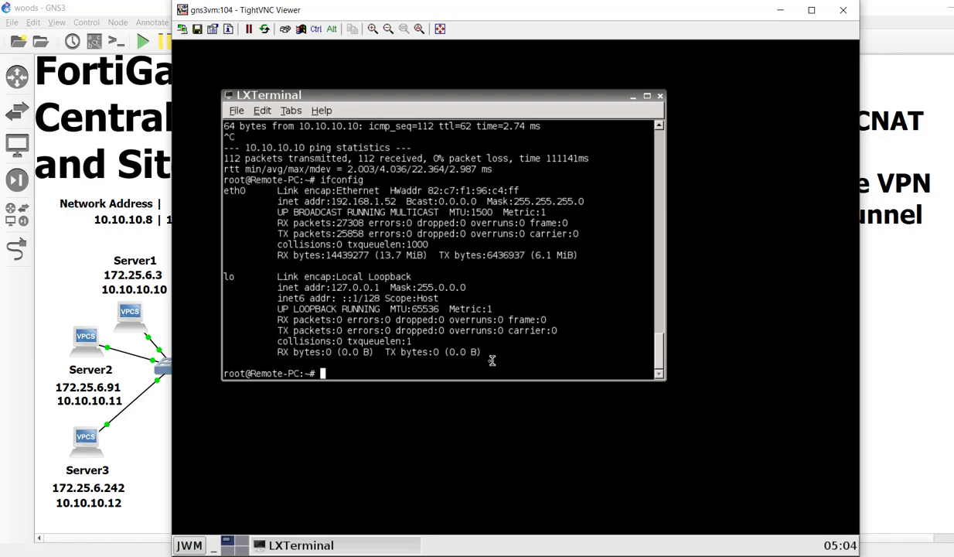
key(alt+Tab)
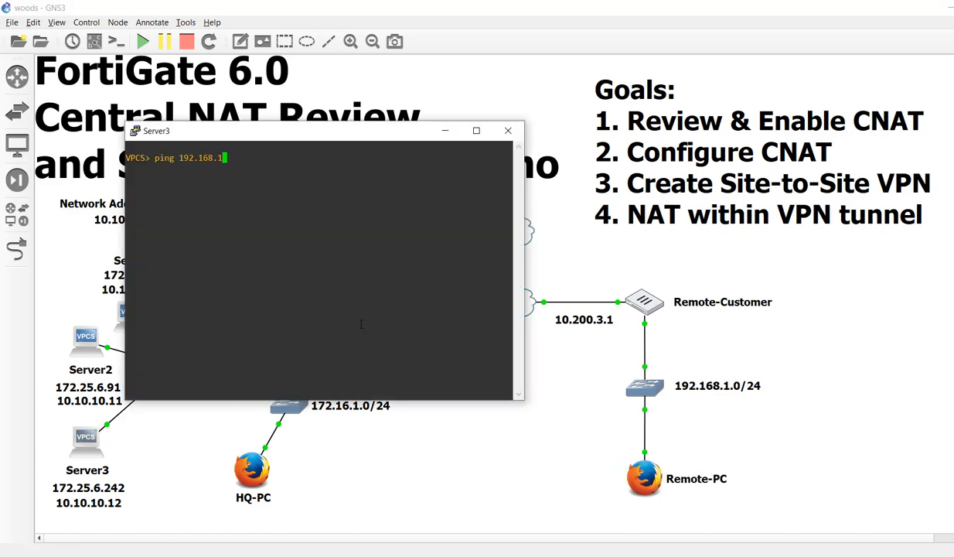
- Ping 192.168.1.52 from Server3 twice, each run returning five replies at ttl=62
text(.52)
key(Return)
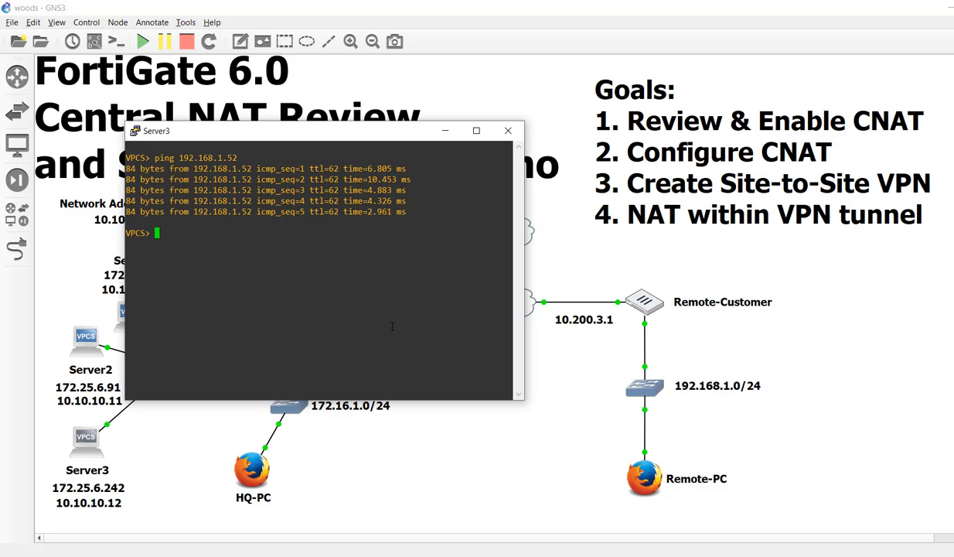
key(Up)
key(Return)
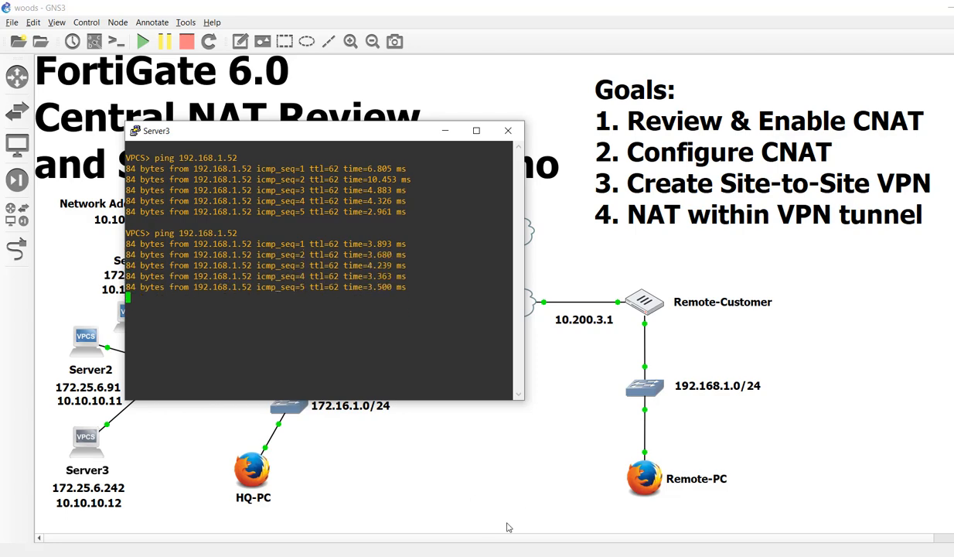
click(629, 556)
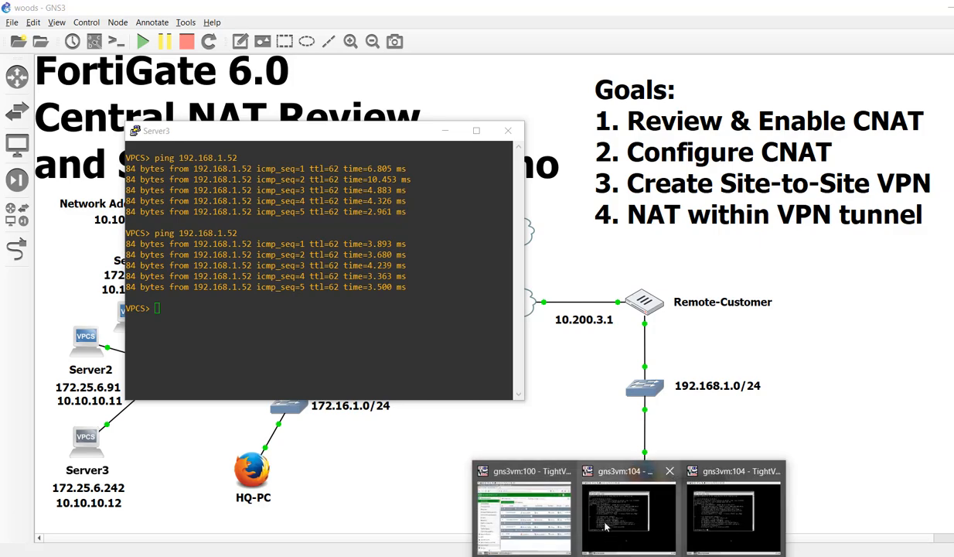
- In the FortiGate web GUI, open the FortiView All Sessions list
click(519, 522)
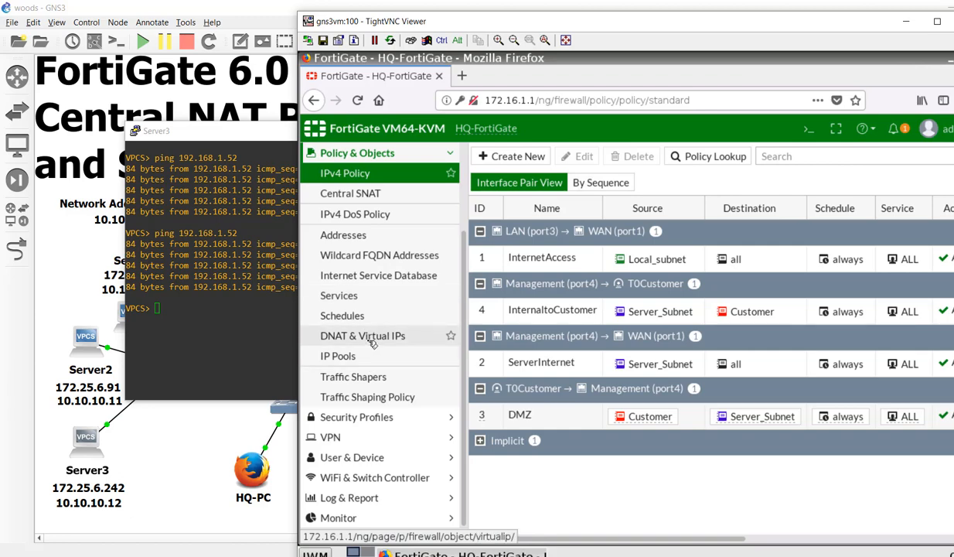
scroll(375, 182, up, 3)
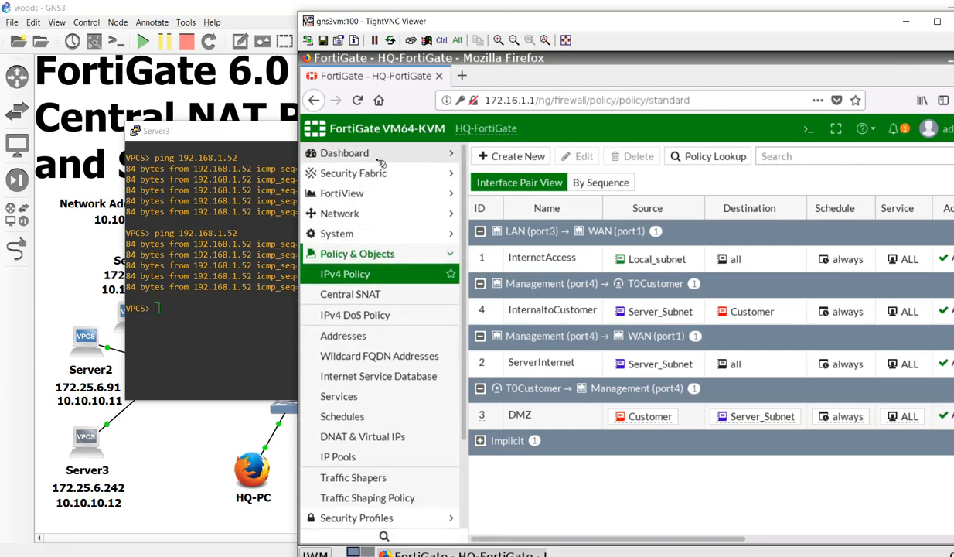
click(384, 173)
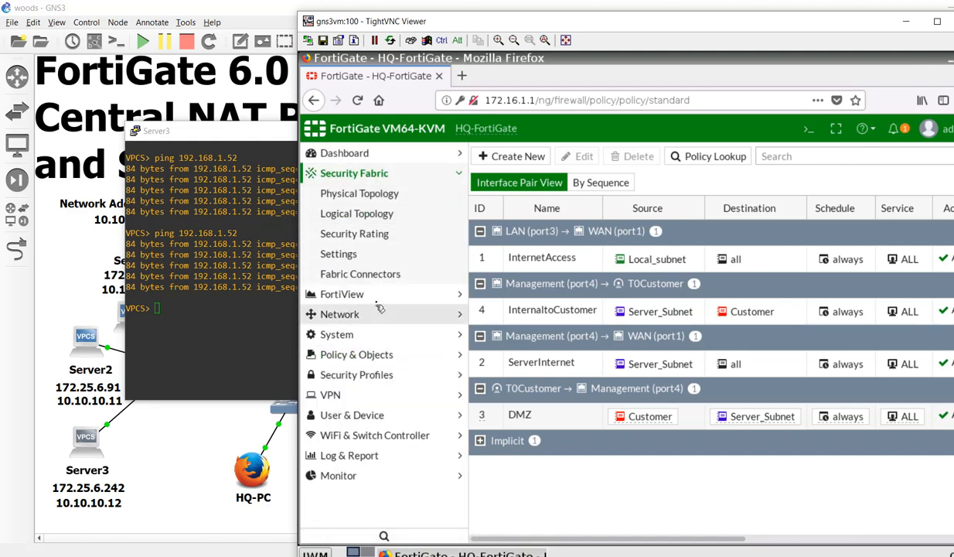
click(381, 294)
scroll(433, 402, down, 2)
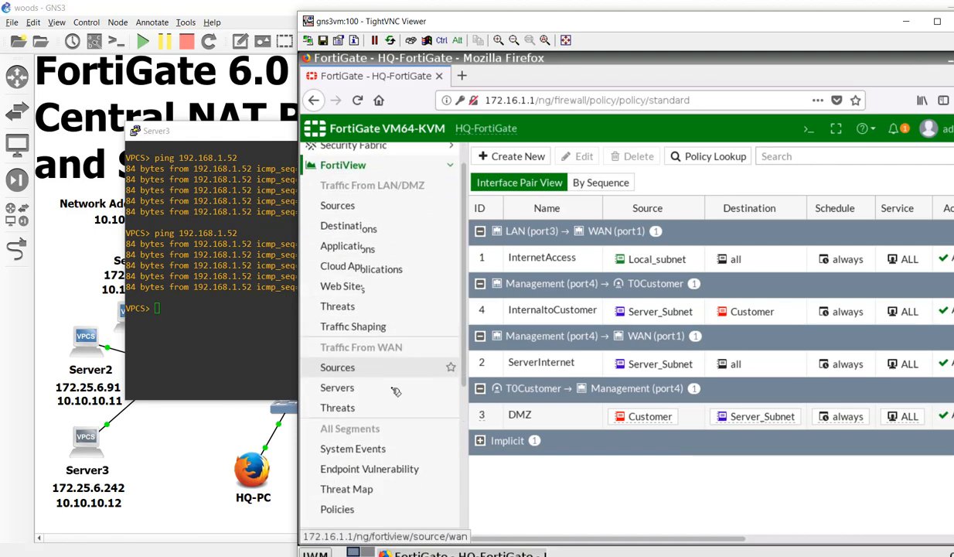
scroll(394, 391, down, 3)
click(398, 427)
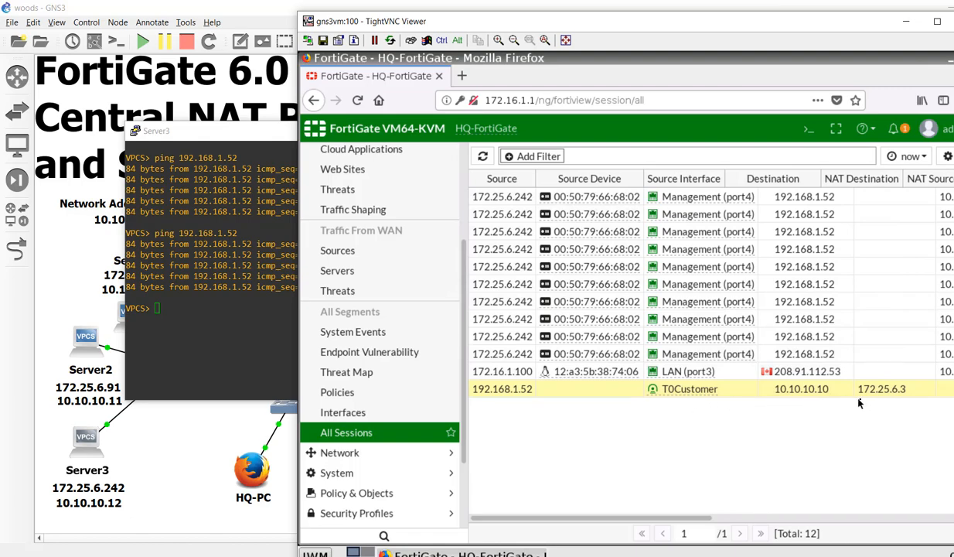
drag(695, 517, 590, 505)
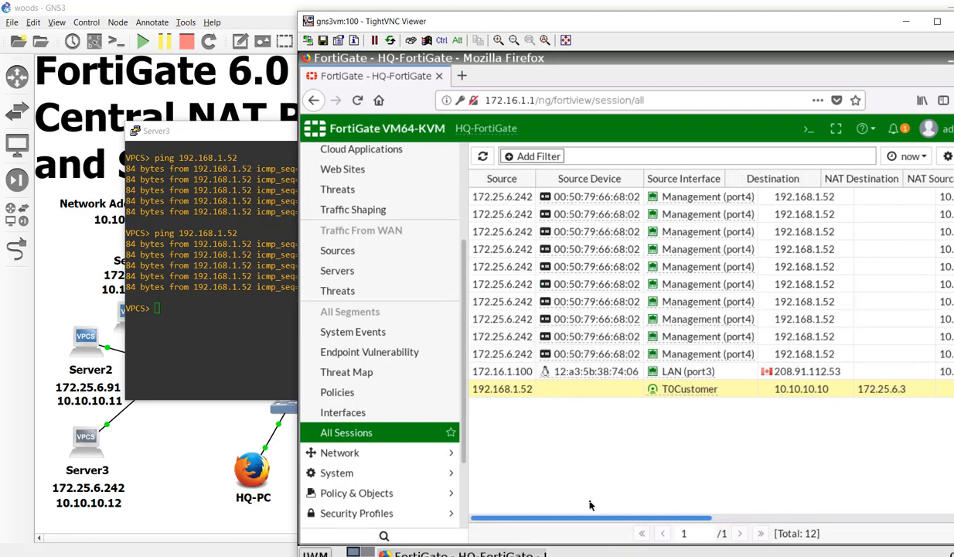
- Rerun Server3's ping to 192.168.1.52 and refresh the session list to capture it
click(163, 326)
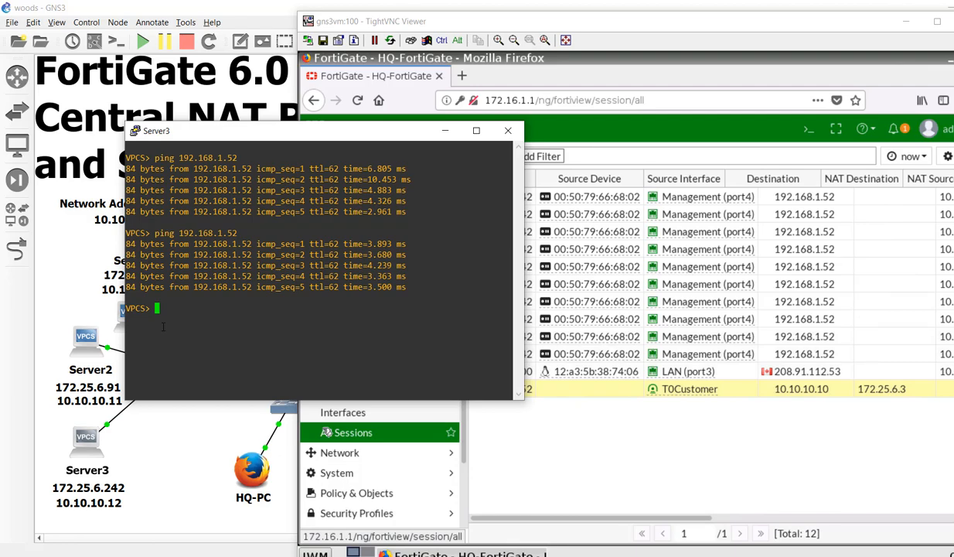
key(Up)
key(Return)
click(546, 73)
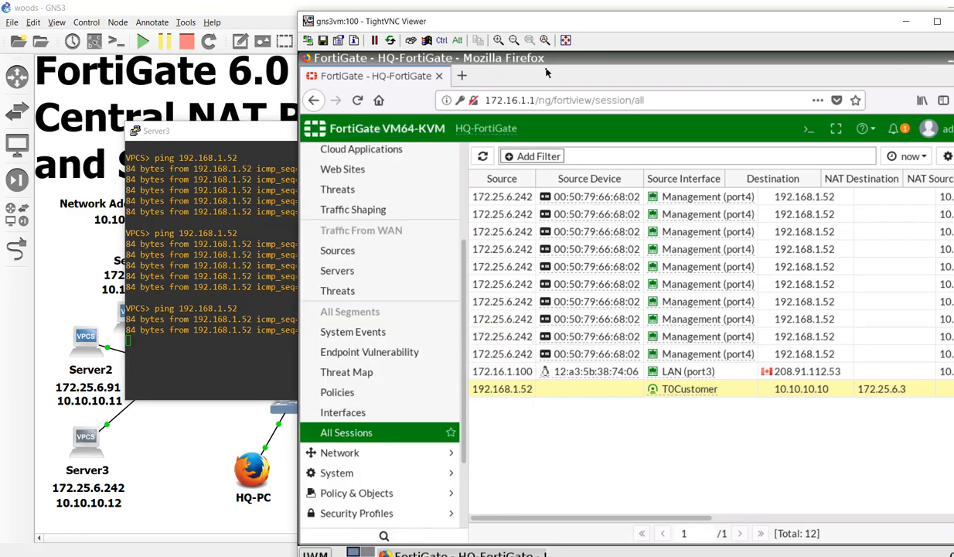
click(483, 156)
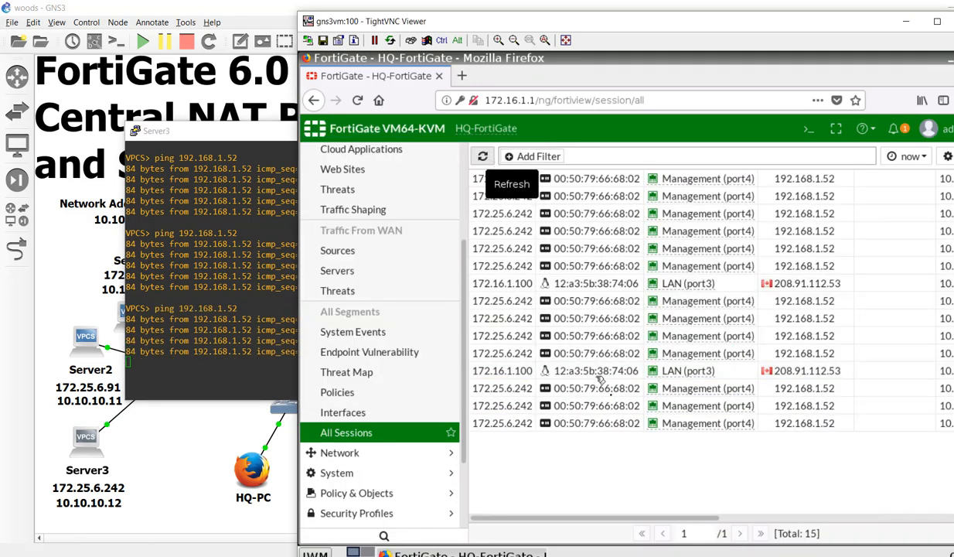
- Scroll to the NAT Source column showing 10.10.10.12, then return to the GNS3 topology
click(729, 518)
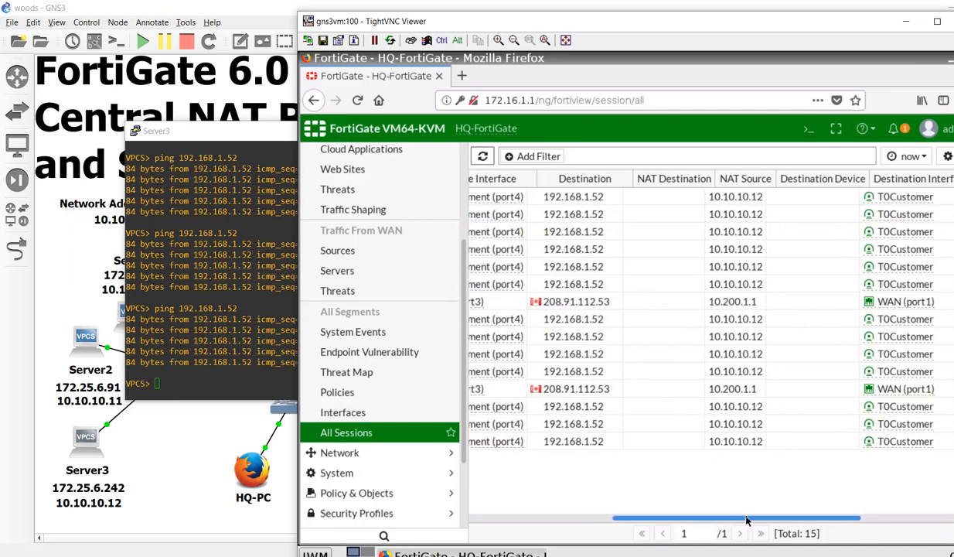
drag(746, 520, 808, 514)
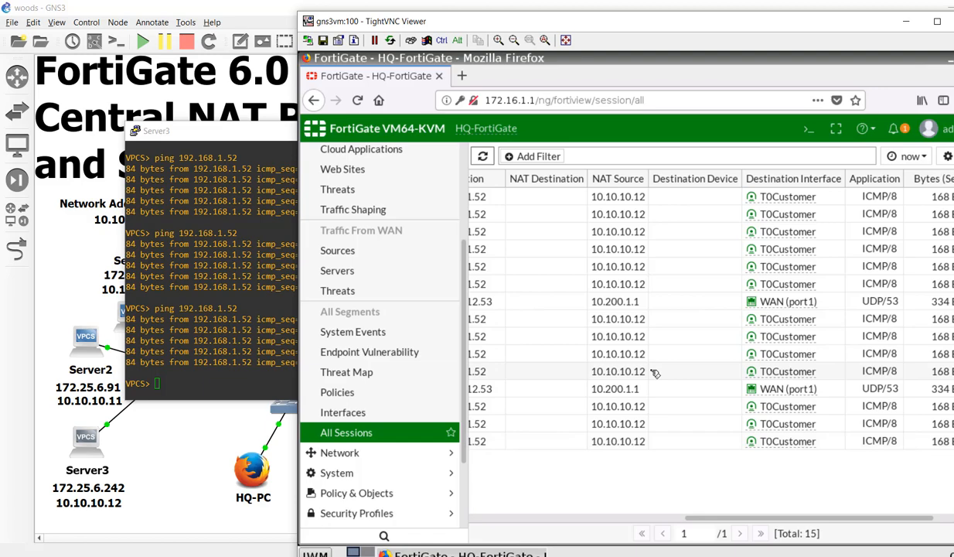
drag(692, 518, 524, 520)
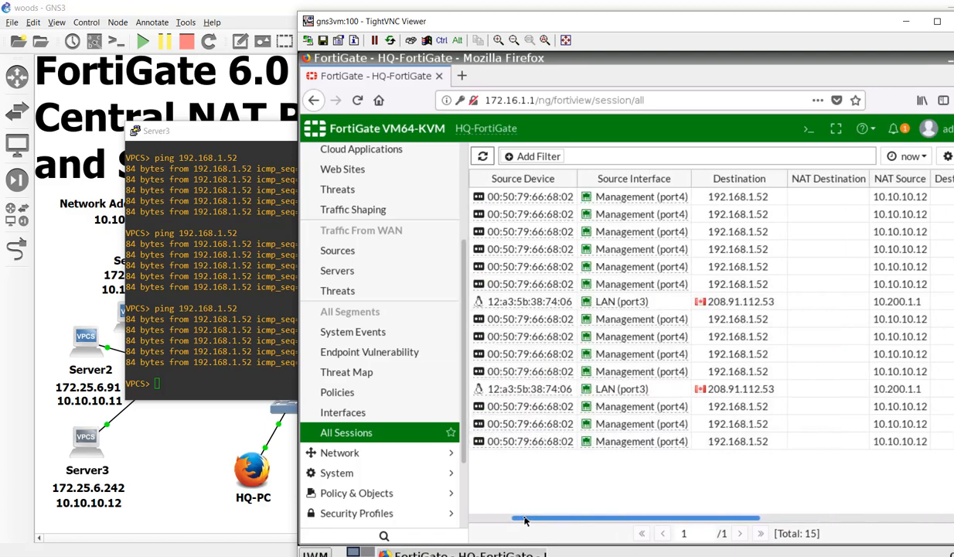
click(87, 345)
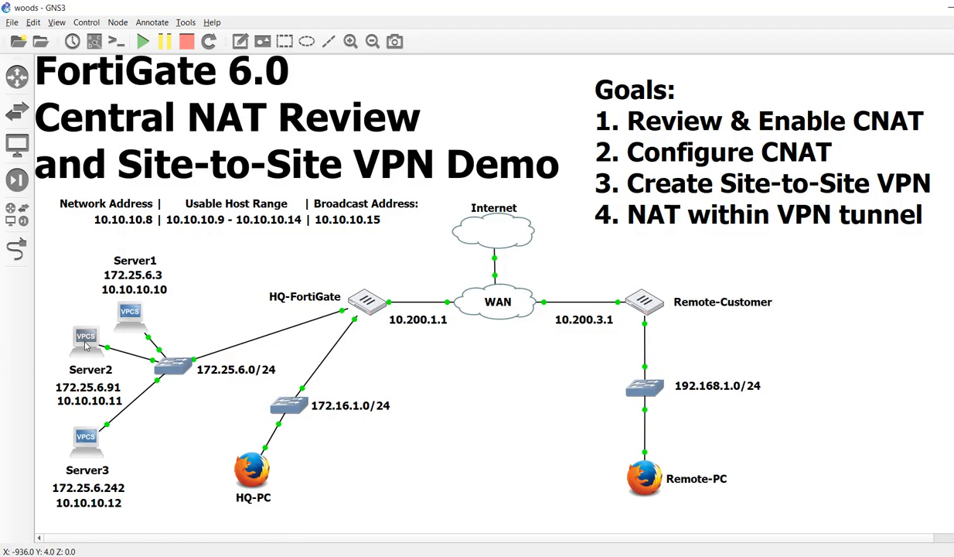
- Ping 192.168.1.1 from Server2's VPCS console
double_click(86, 346)
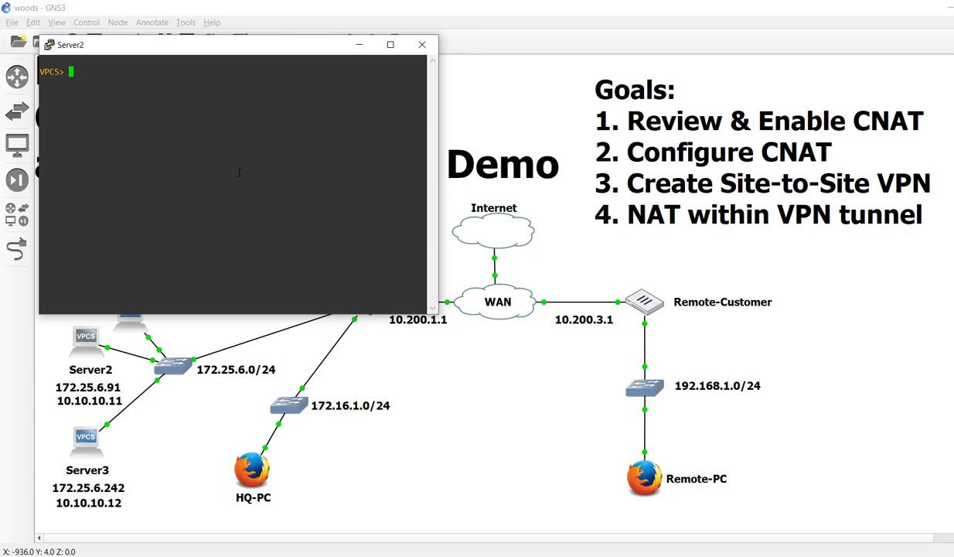
text(ping 192.)
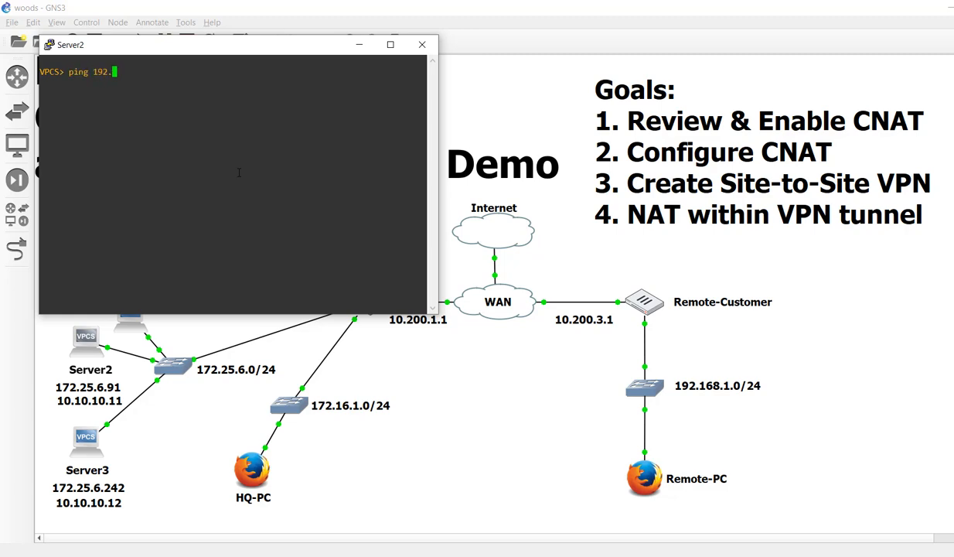
text(168.1.1)
key(Return)
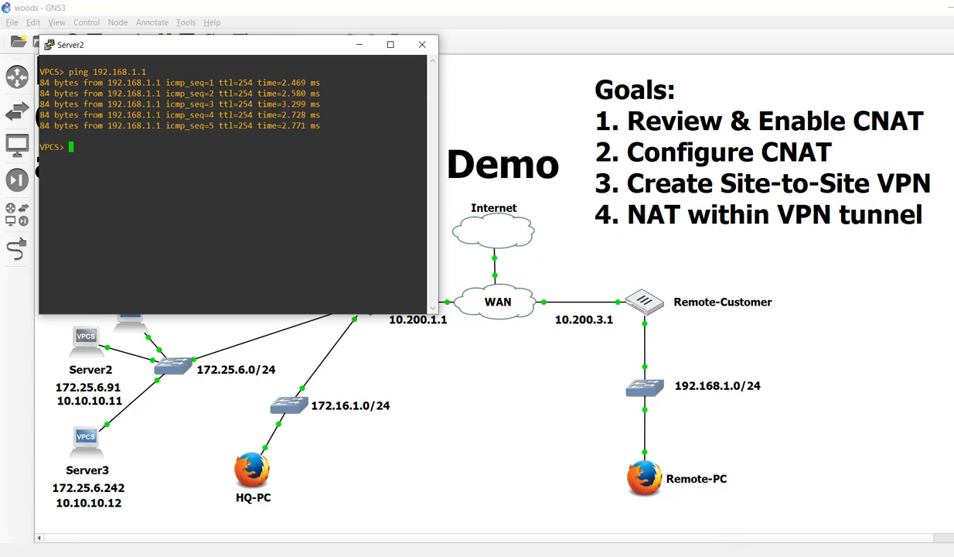
click(629, 556)
click(524, 510)
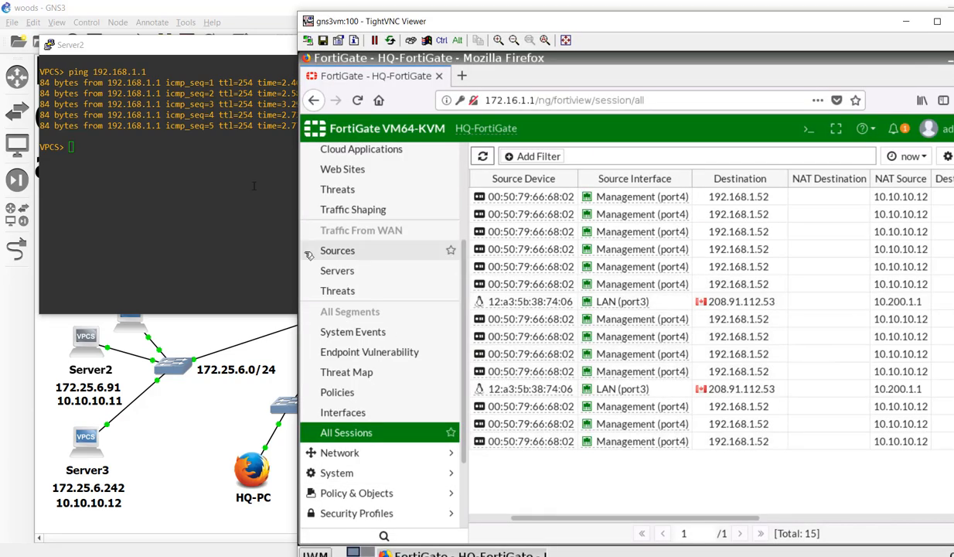
- Repeat the Server2 ping and check FortiGate sessions show NAT Source 10.10.10.11
click(228, 183)
key(Up)
key(Return)
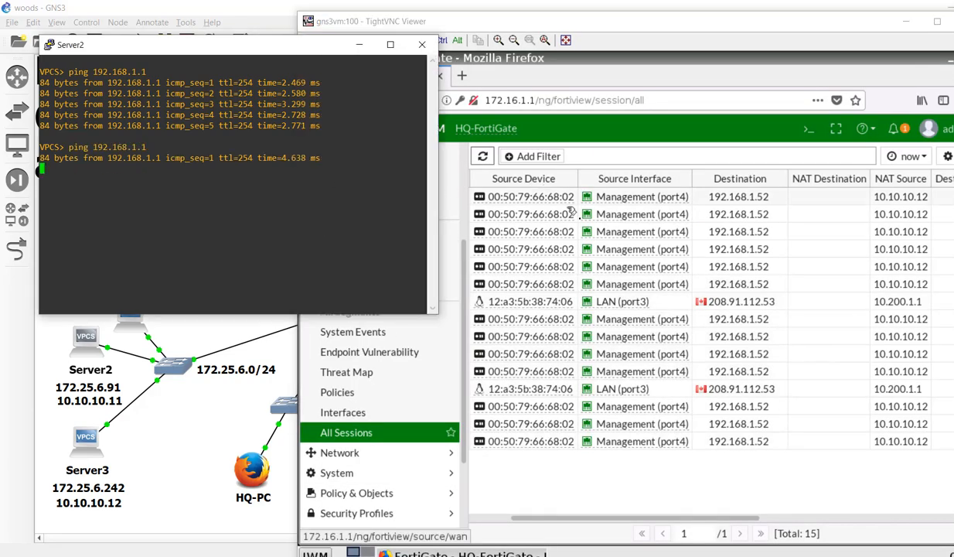
click(485, 158)
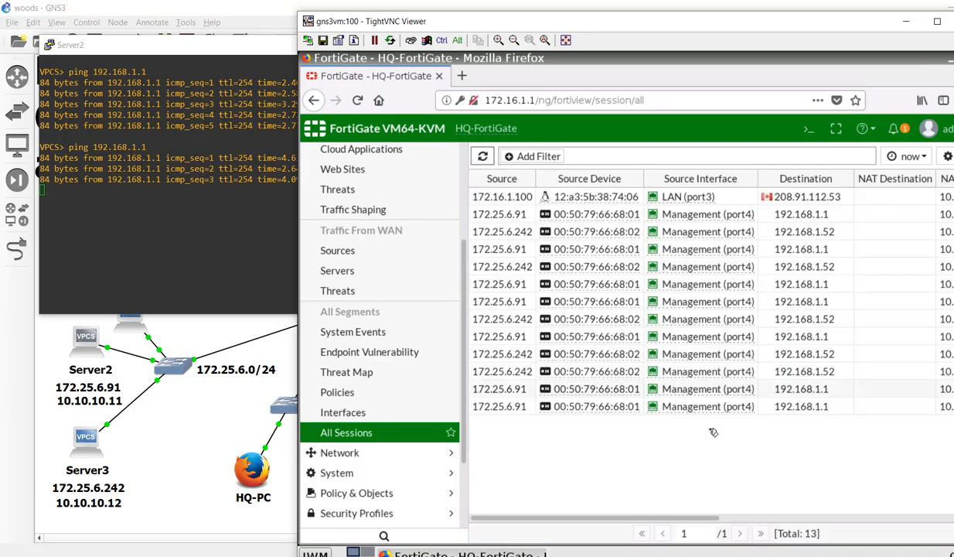
drag(668, 520, 787, 520)
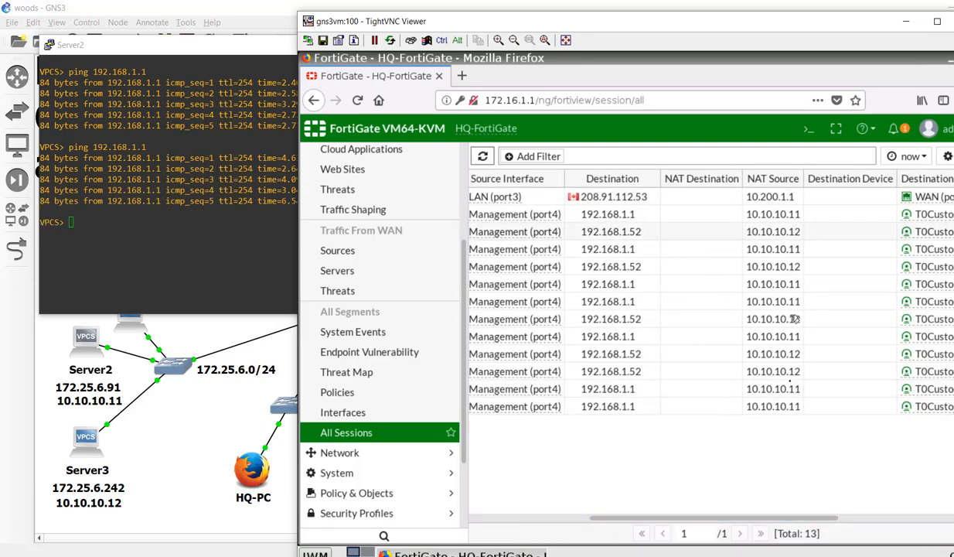